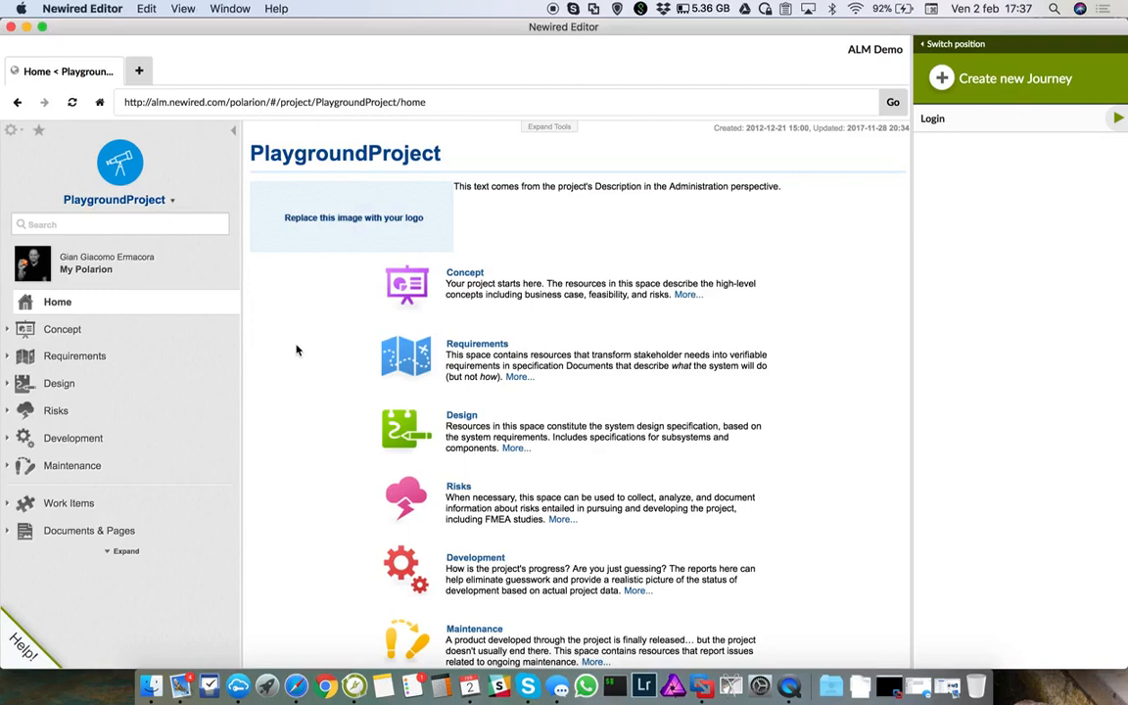
- Create a new journey named "How To Create a New WI"
left_click(947, 82)
left_click_drag(643, 61, 624, 269)
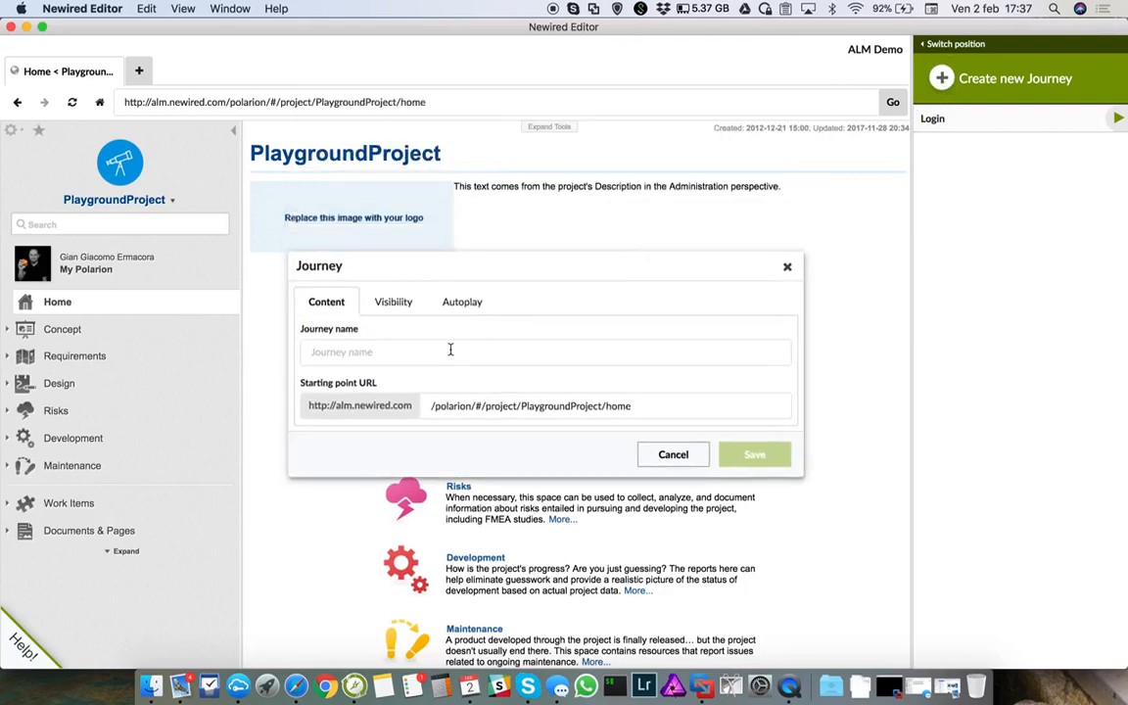
left_click(429, 358)
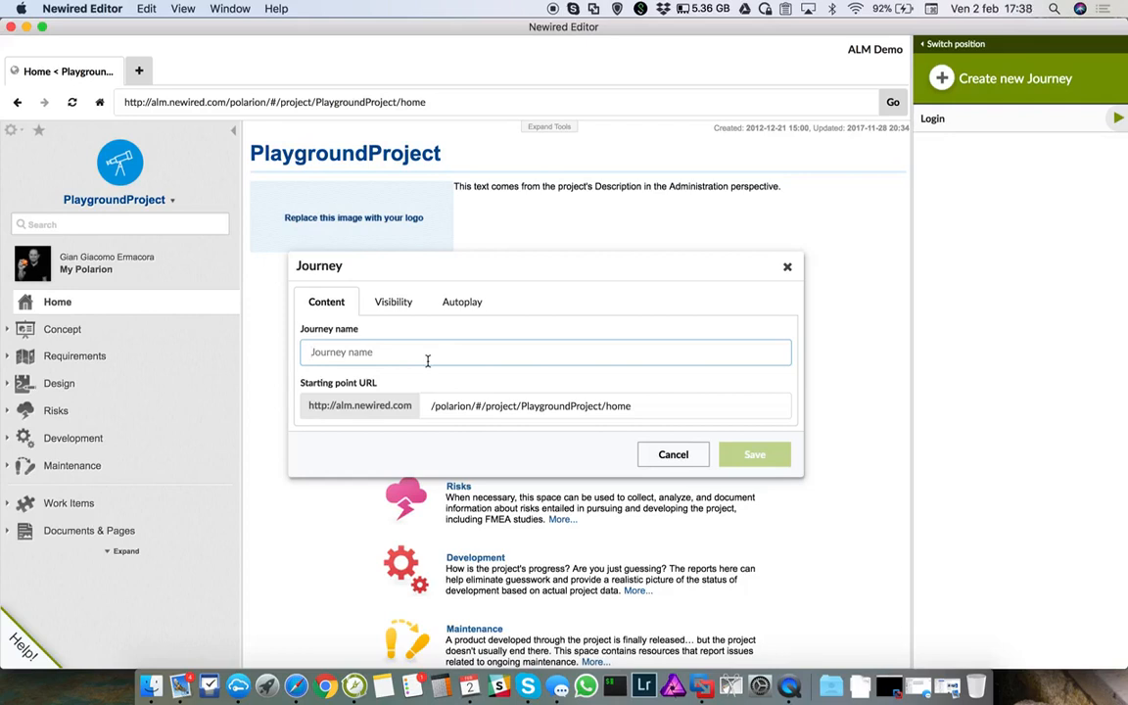
type("How")
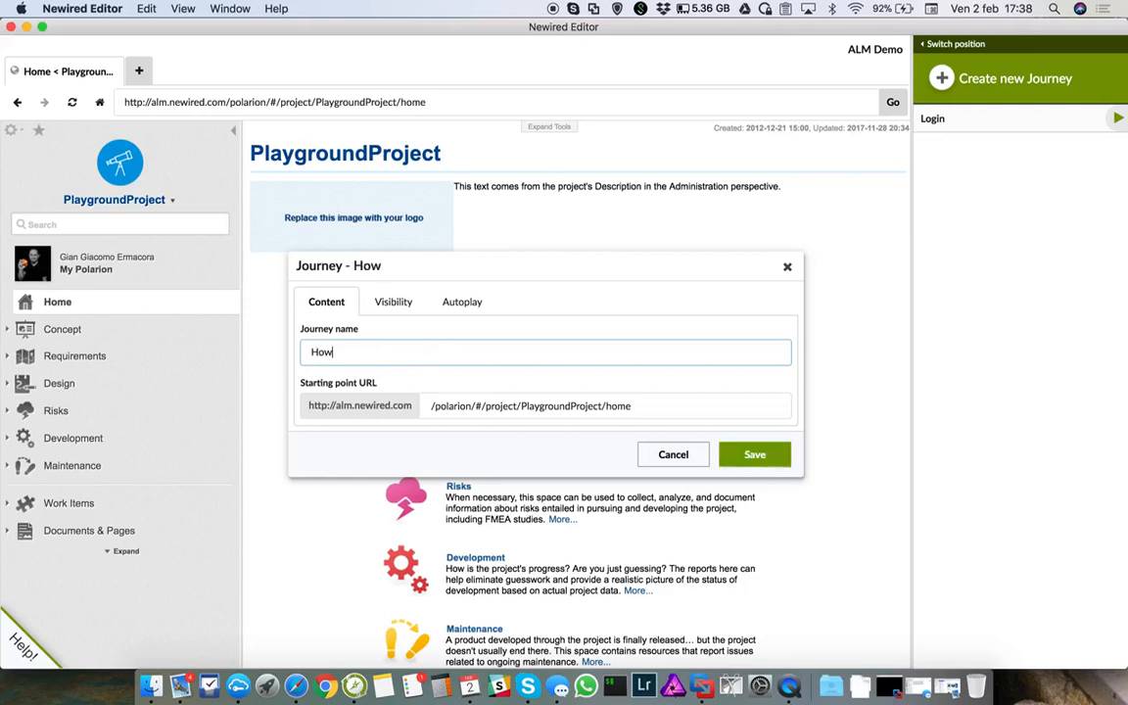
type(" To Create a Nerw")
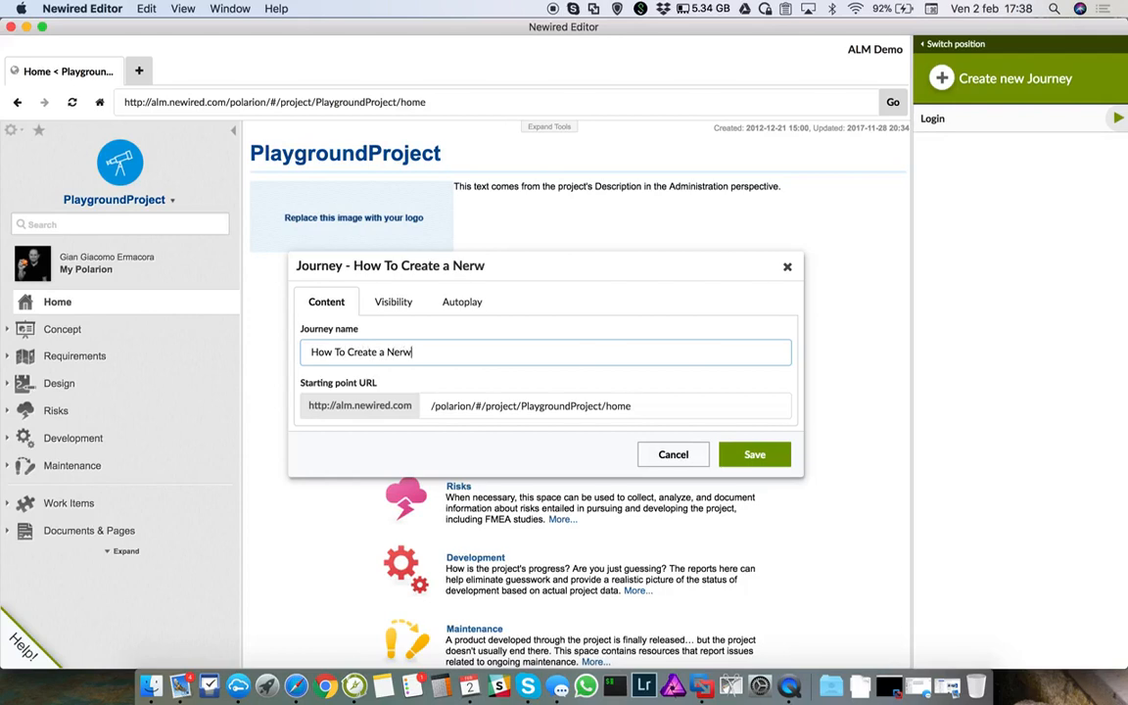
key("BackSpace")
key("BackSpace")
type("w WI")
- Remove PlaygroundProject/home from the starting point URL, paste it back, and save the journey
left_click_drag(521, 405, 641, 409)
key("super+c")
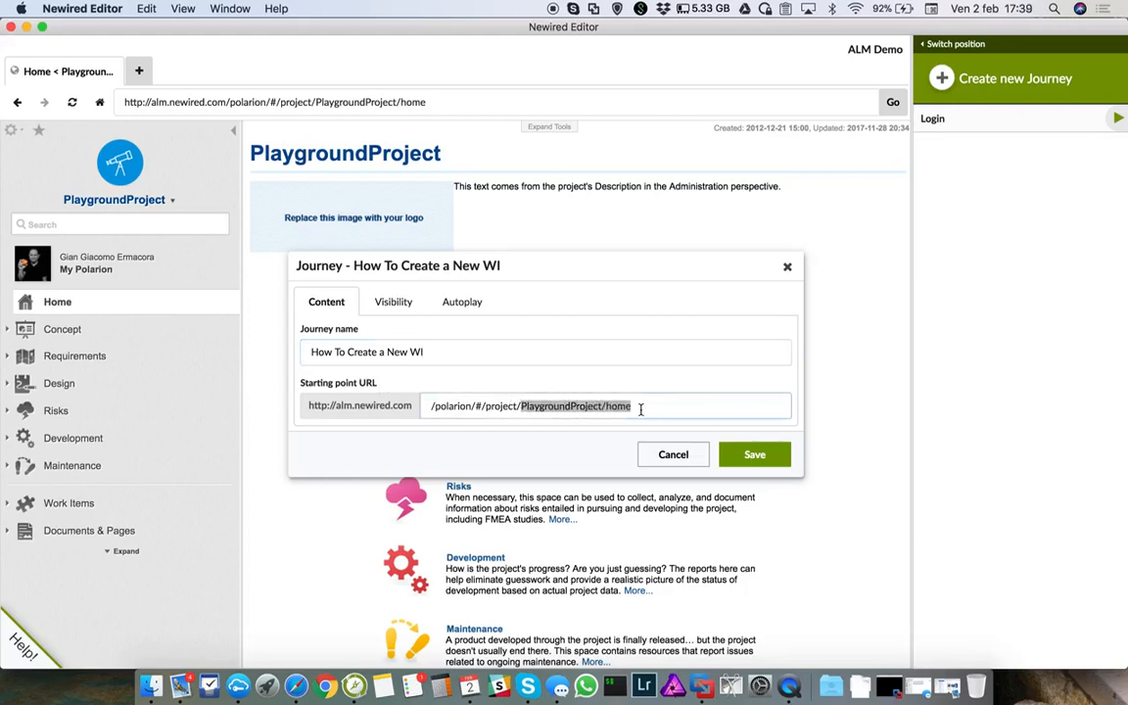
key("BackSpace")
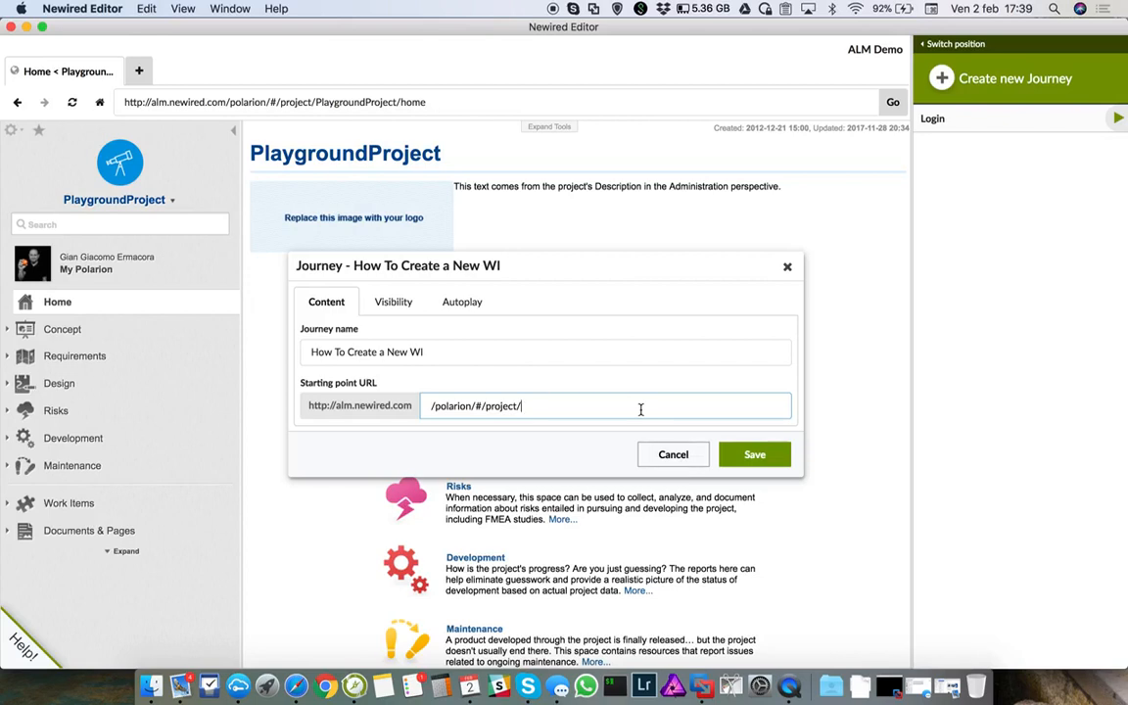
key("super+v")
left_click(754, 454)
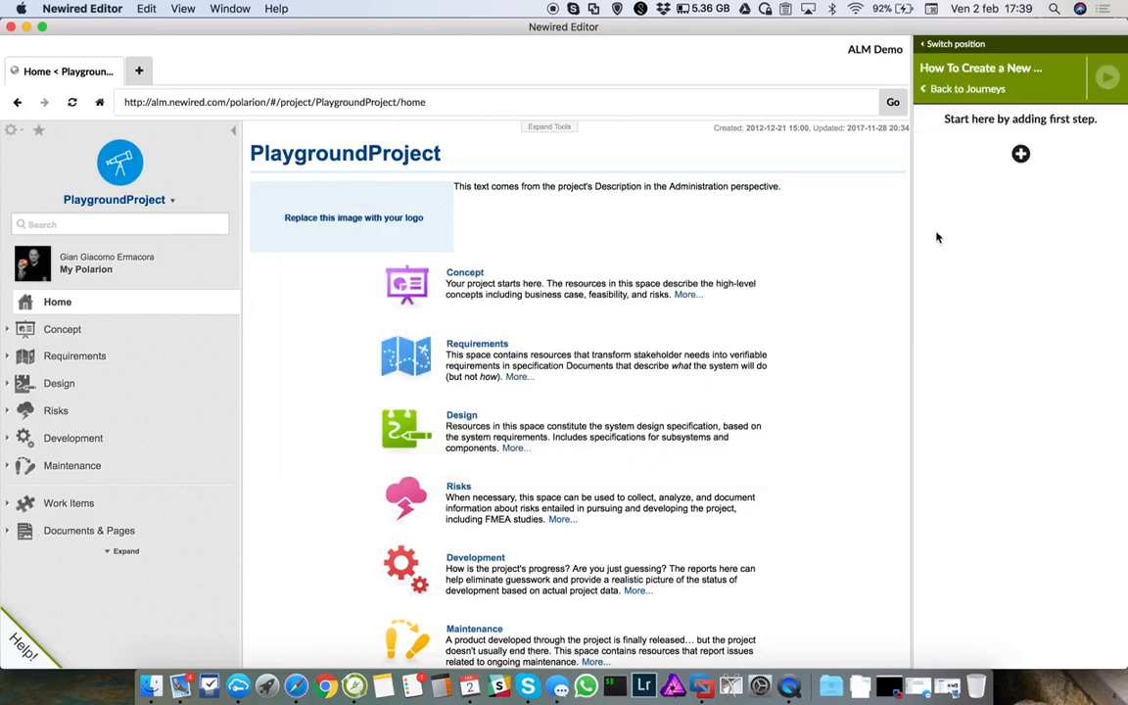
- Add a modal as the journey's first step with the text "Welcome" formatted as a level-1 heading
left_click(1021, 153)
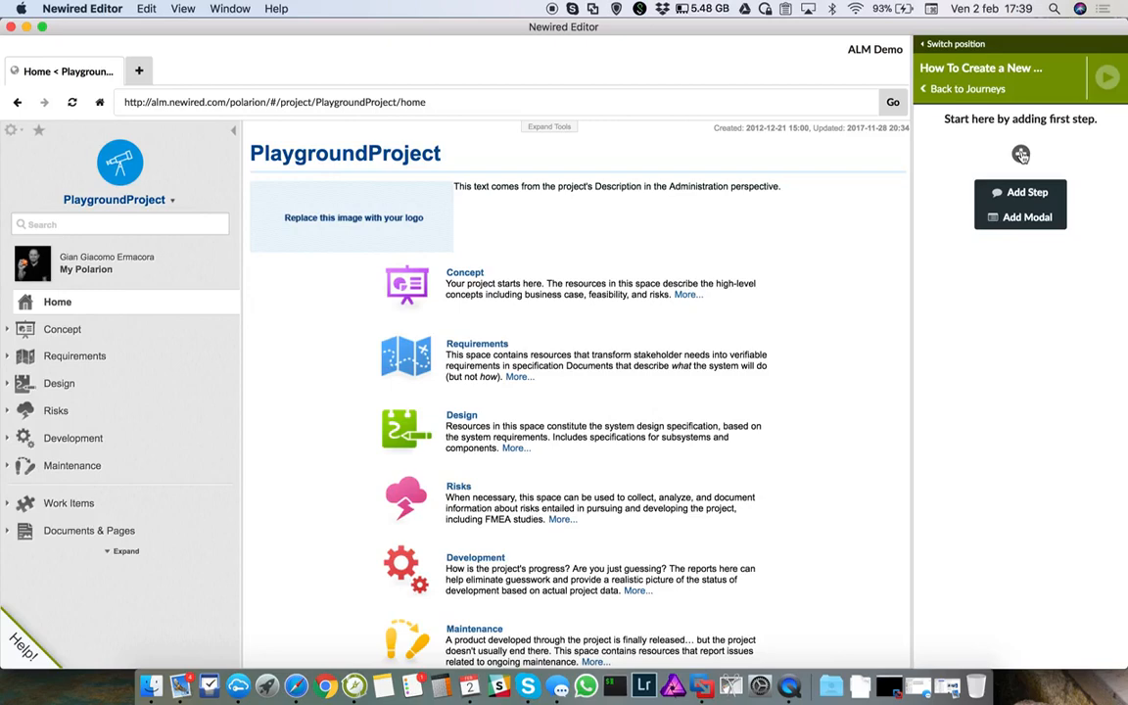
left_click(1023, 218)
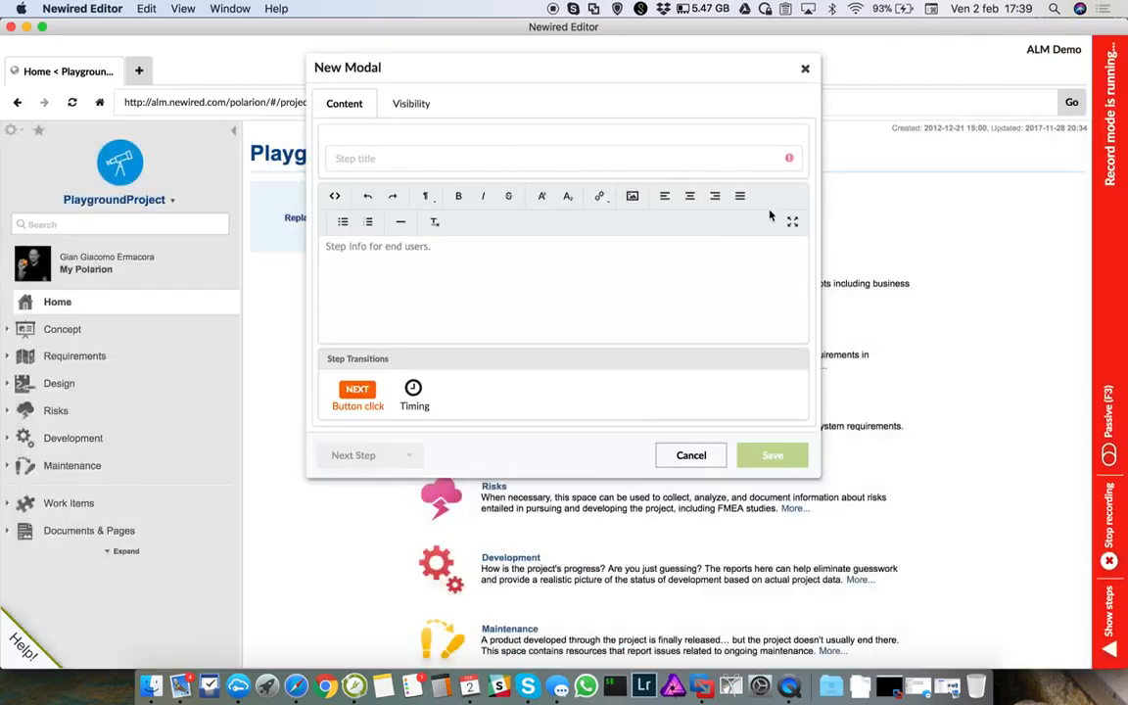
left_click_drag(730, 66, 819, 144)
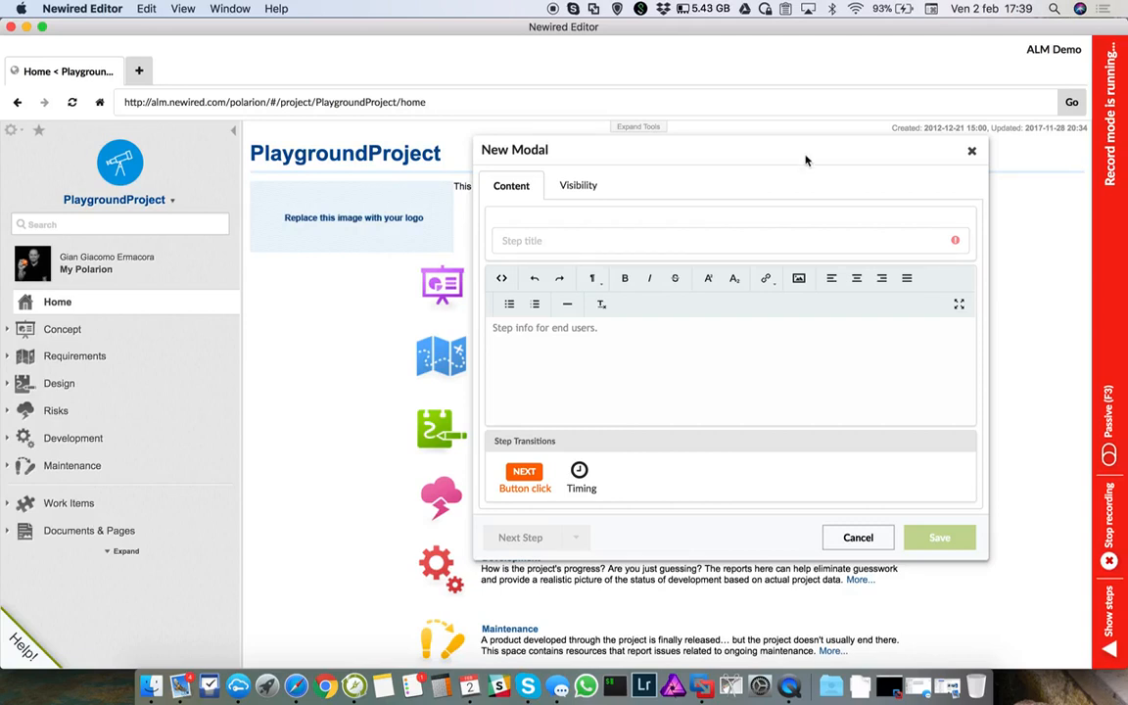
left_click(589, 344)
type("Welcome")
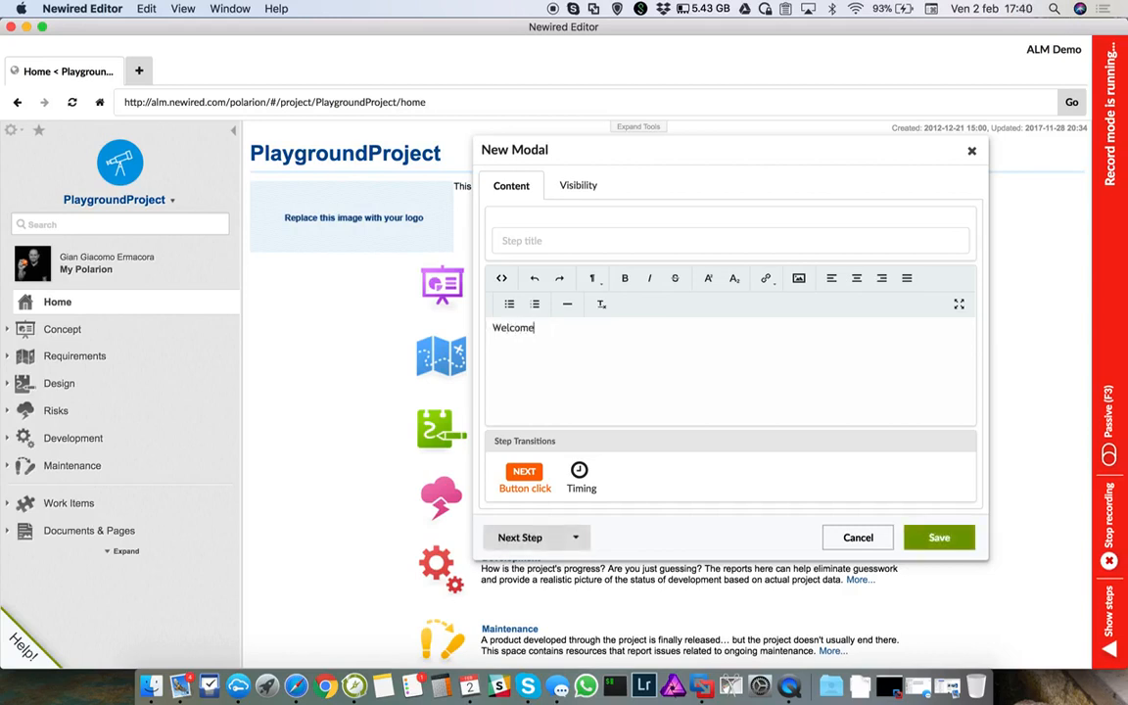
key("super+a")
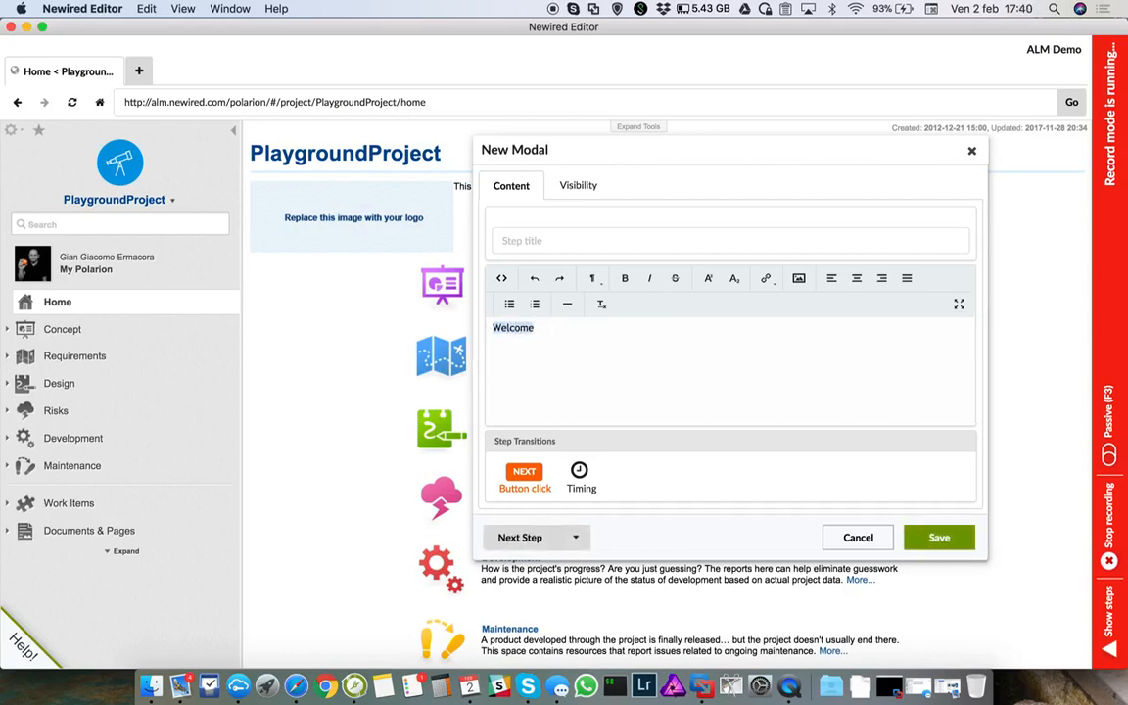
left_click(593, 280)
left_click(601, 313)
left_click(609, 335)
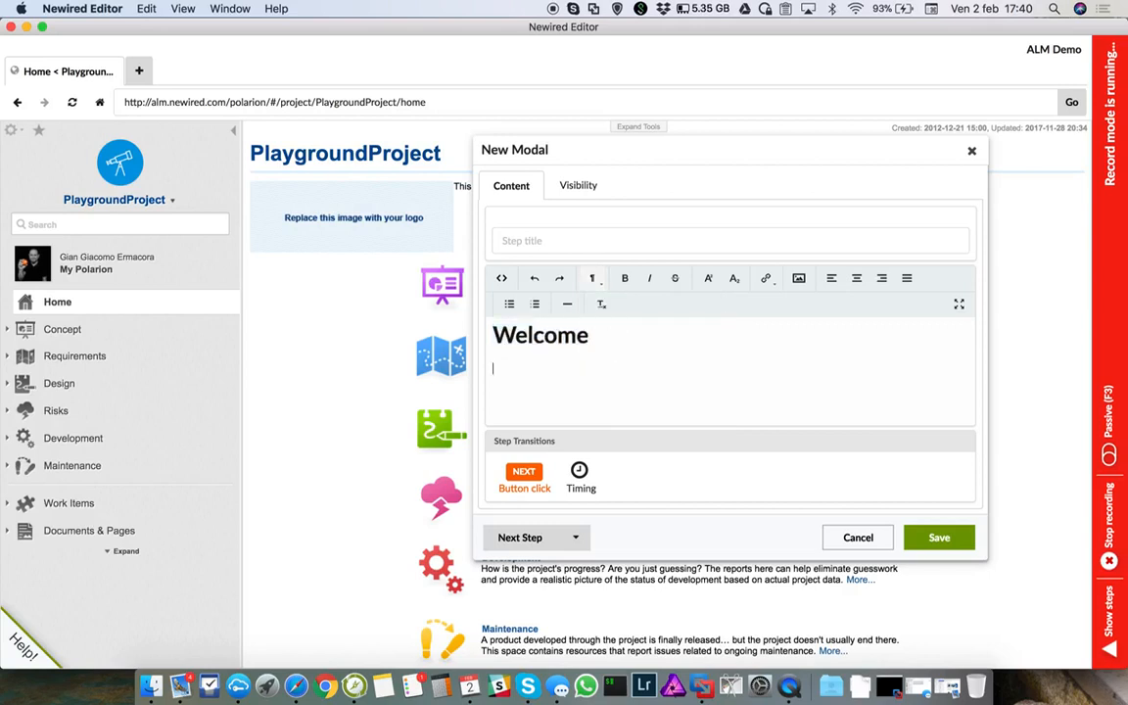
- Add the line "This process will guide to creare a New WorkItem" below the heading and save the modal
key("Return")
type("This process will e")
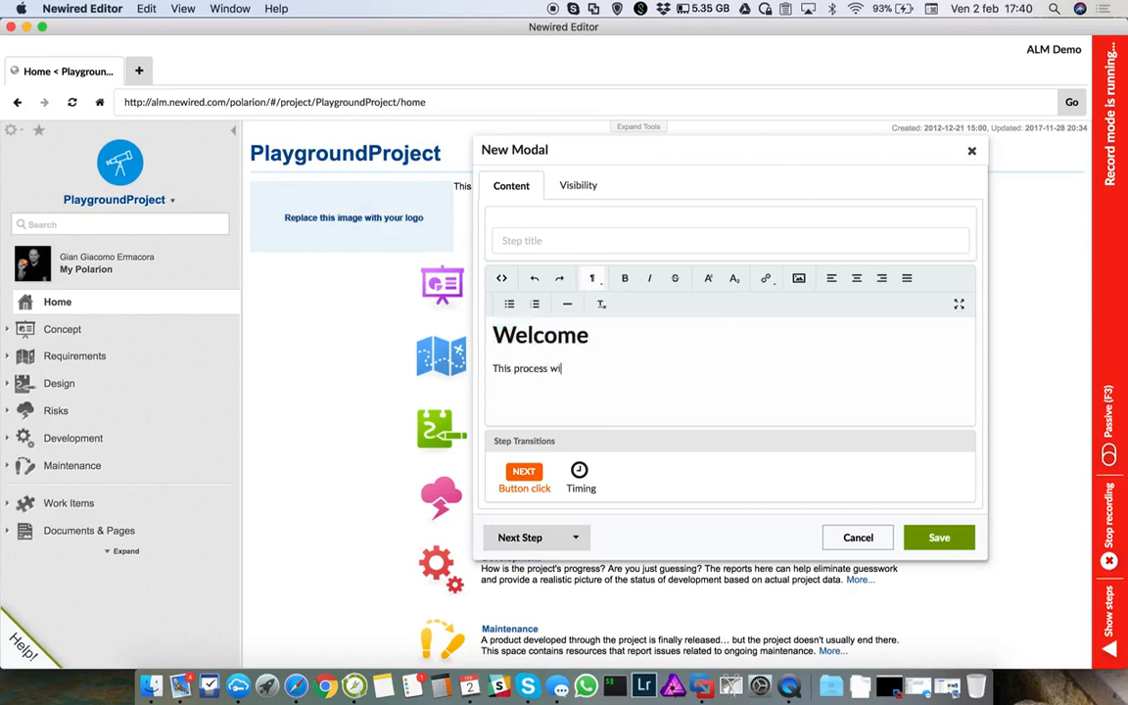
key("BackSpace")
type("giu")
key("BackSpace")
key("BackSpace")
type("uide to ")
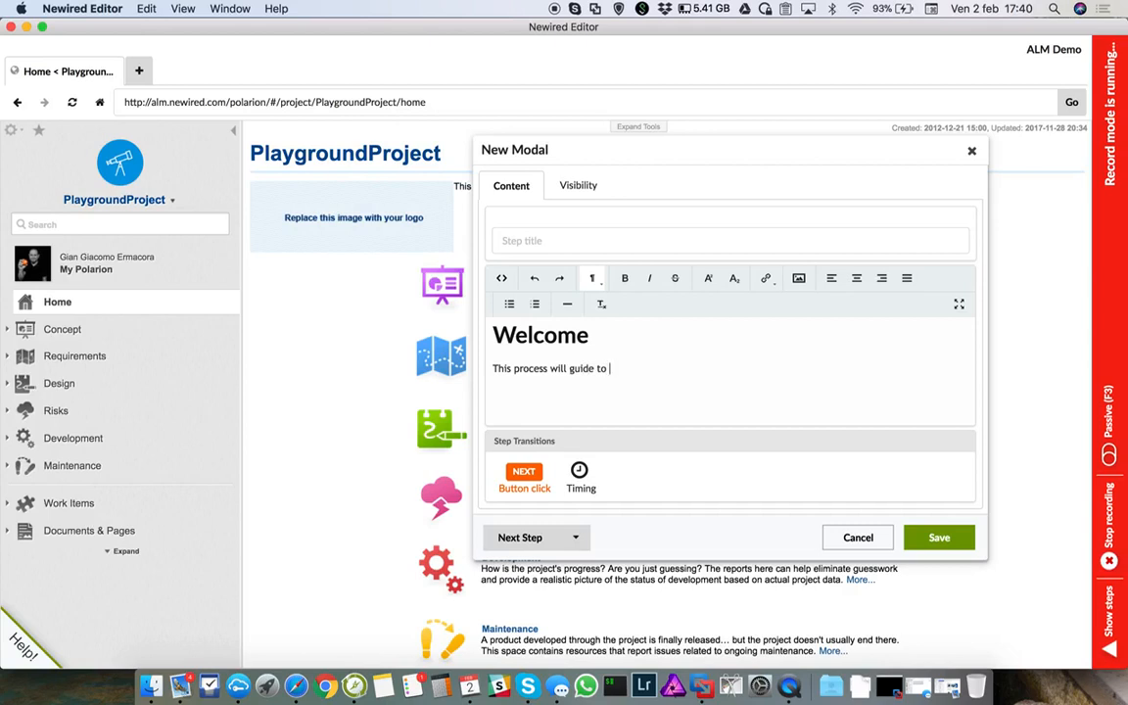
type("creare a New WorkItem")
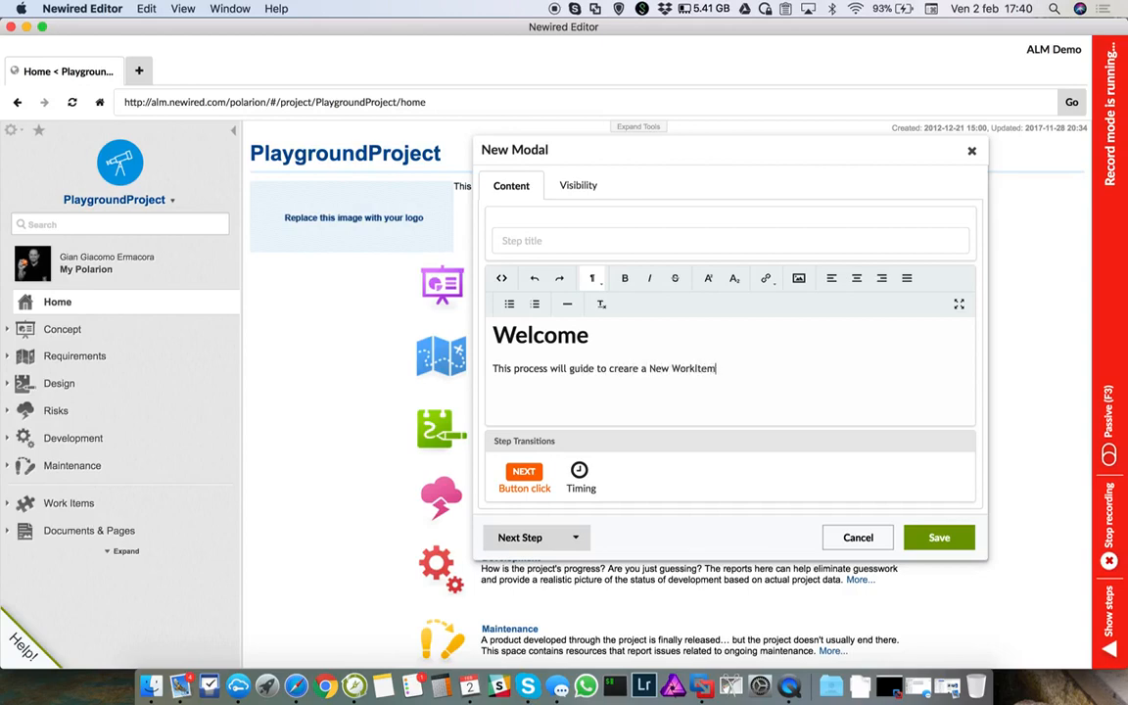
left_click(940, 538)
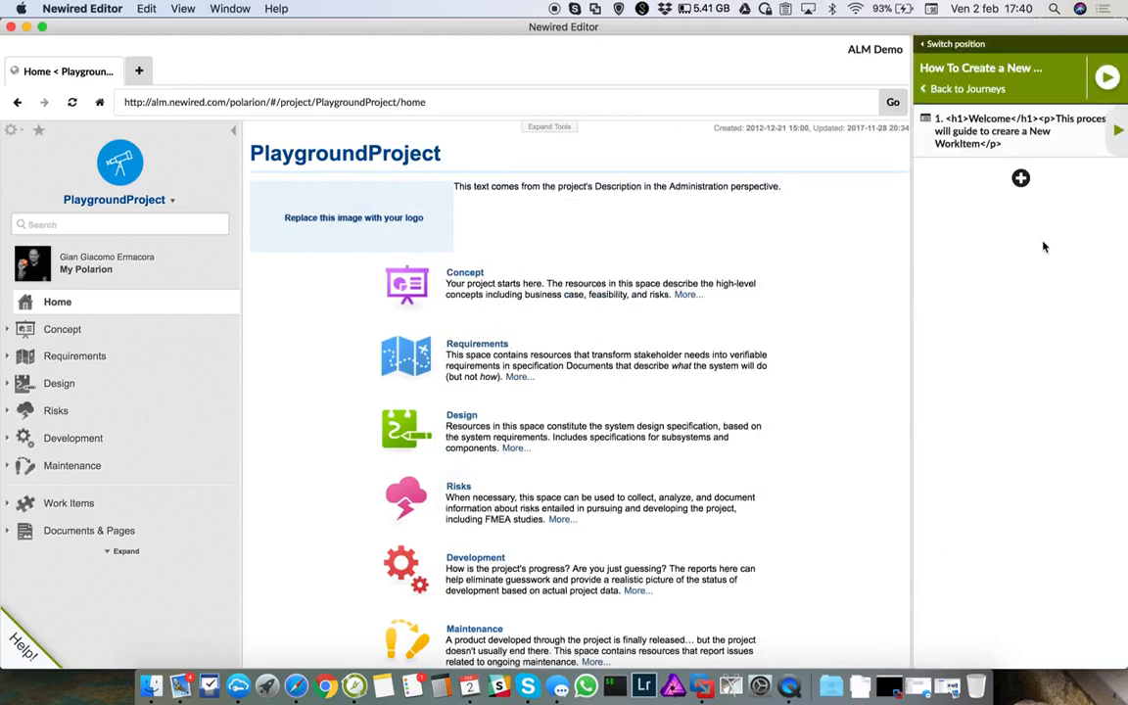
- Preview the Welcome modal and end the journey playback
left_click(1120, 133)
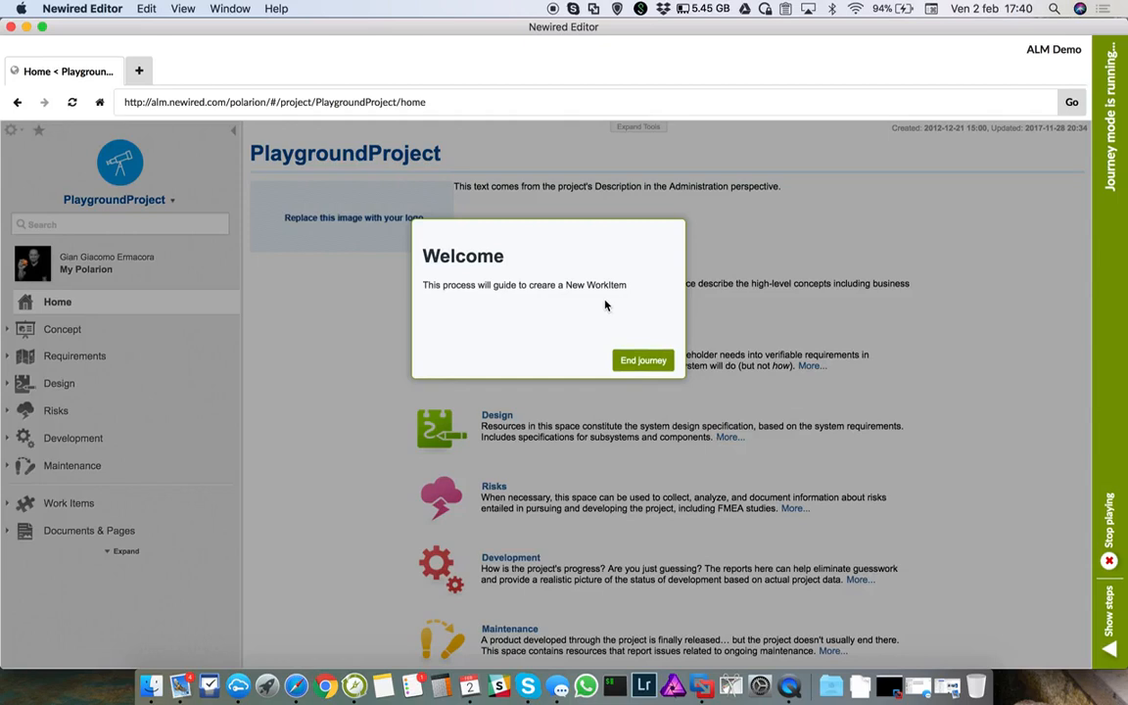
left_click(633, 361)
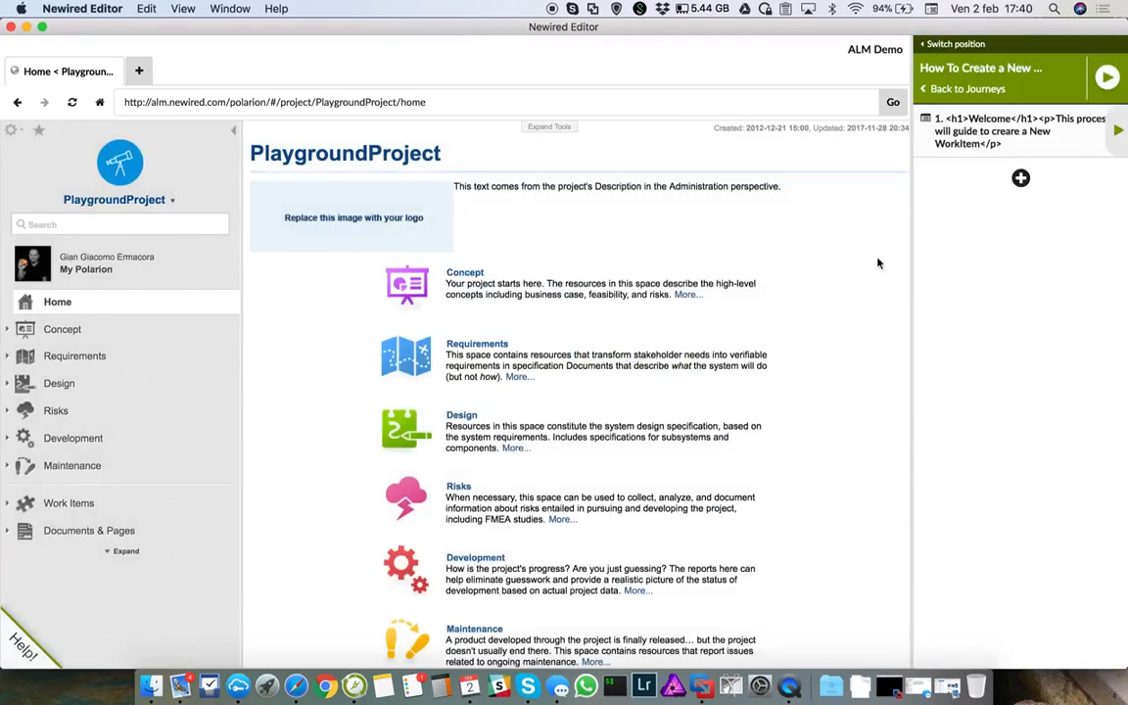
- Add a step attached to the Work Items link in the project navigation with the text "Click on the Link"
left_click(1022, 180)
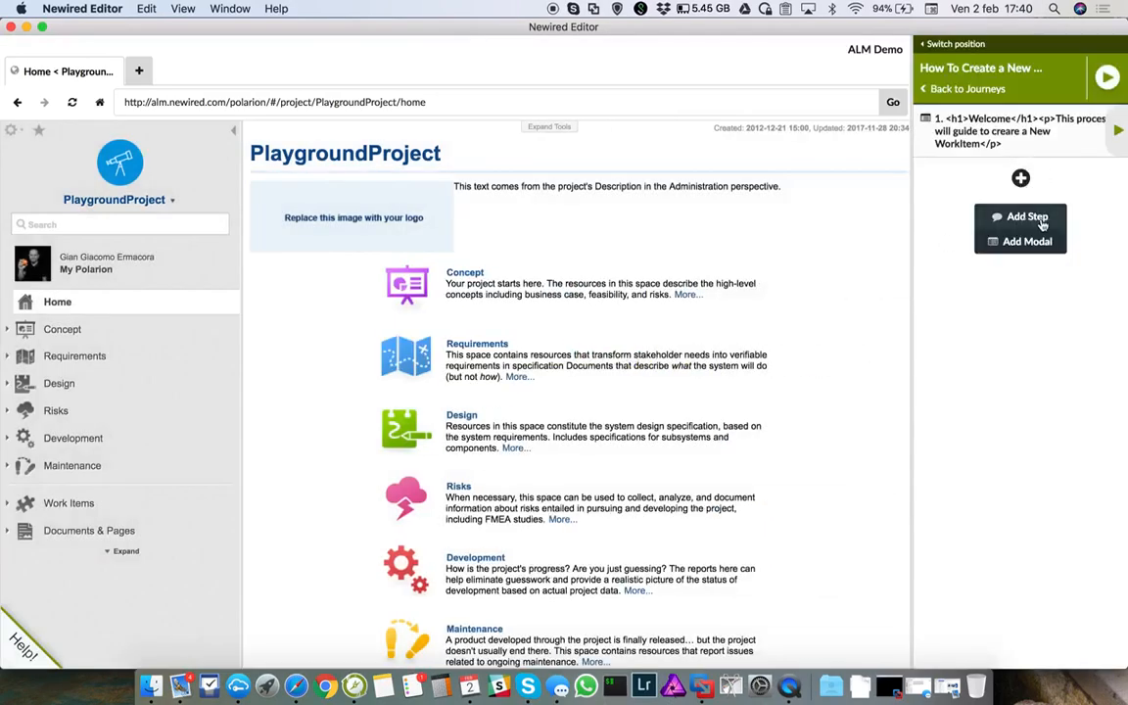
left_click(1042, 218)
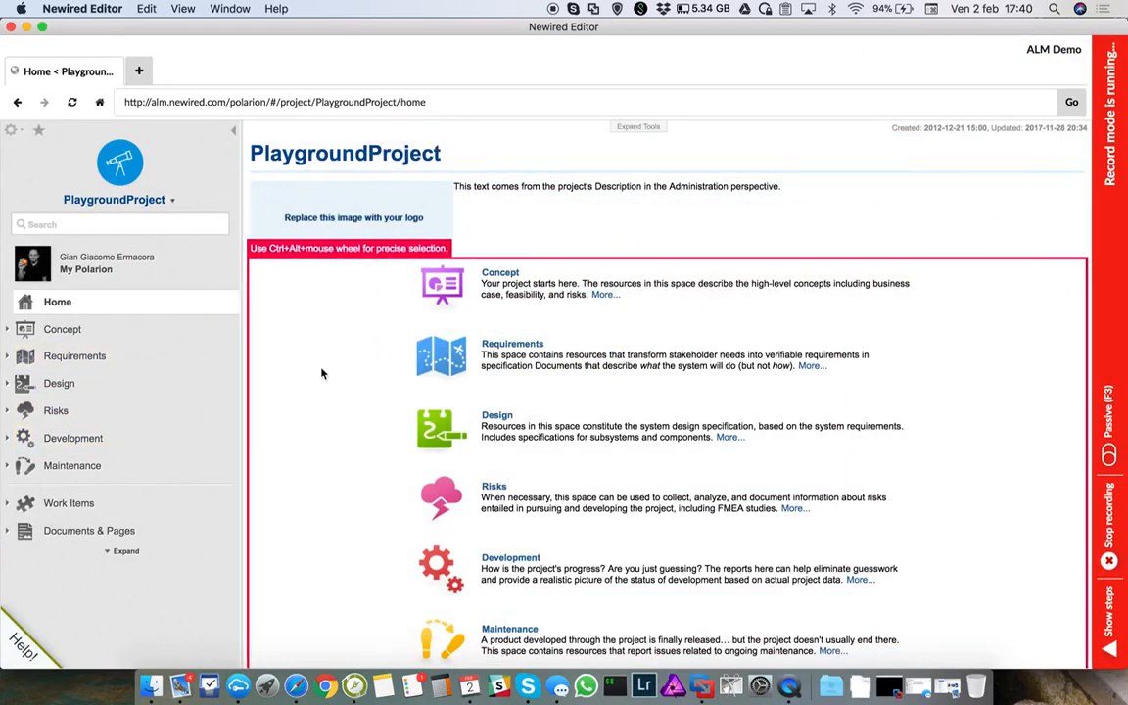
left_click(126, 506)
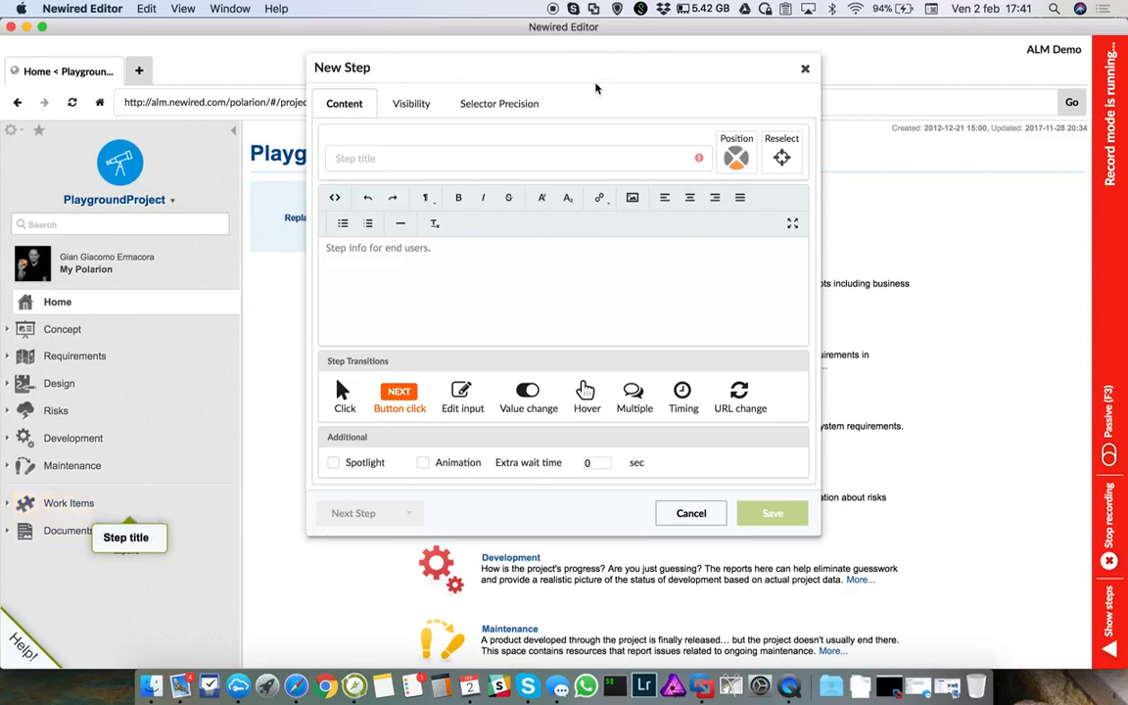
left_click_drag(584, 64, 708, 108)
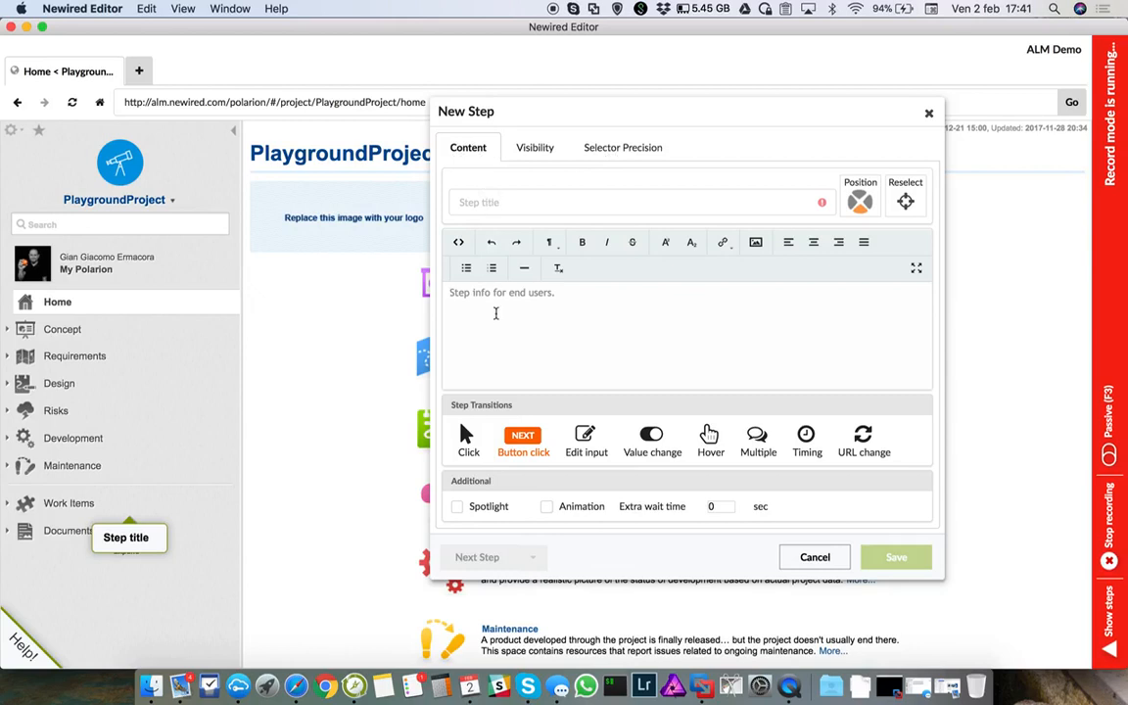
left_click(496, 313)
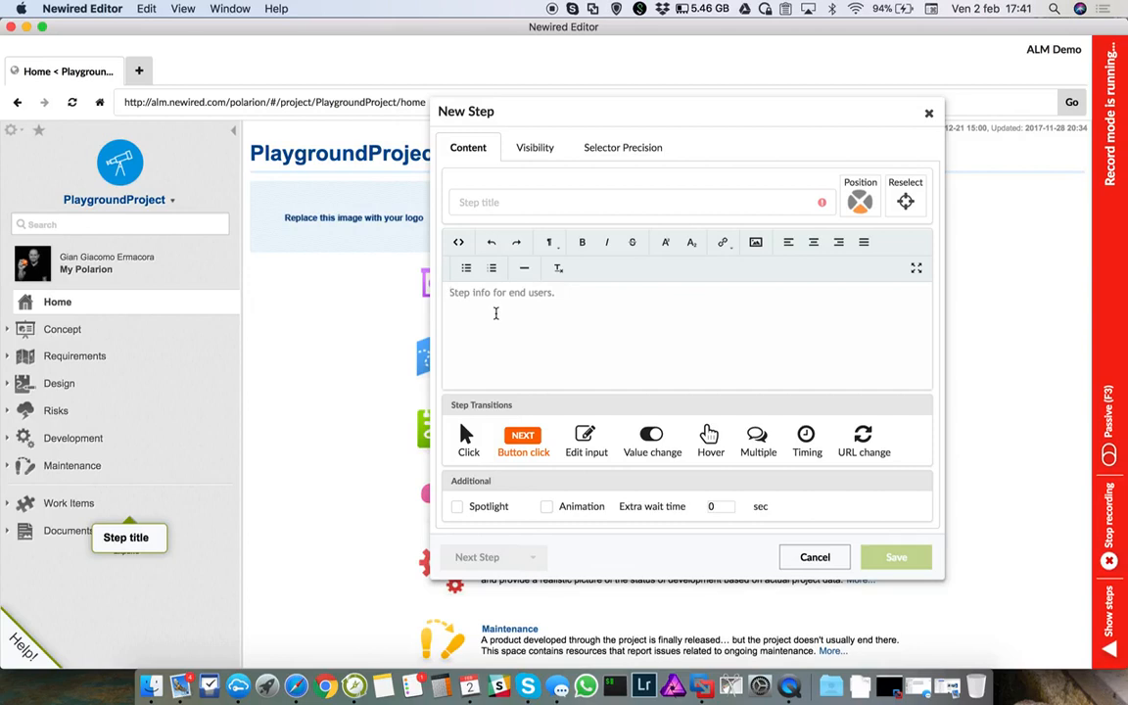
type("Cl")
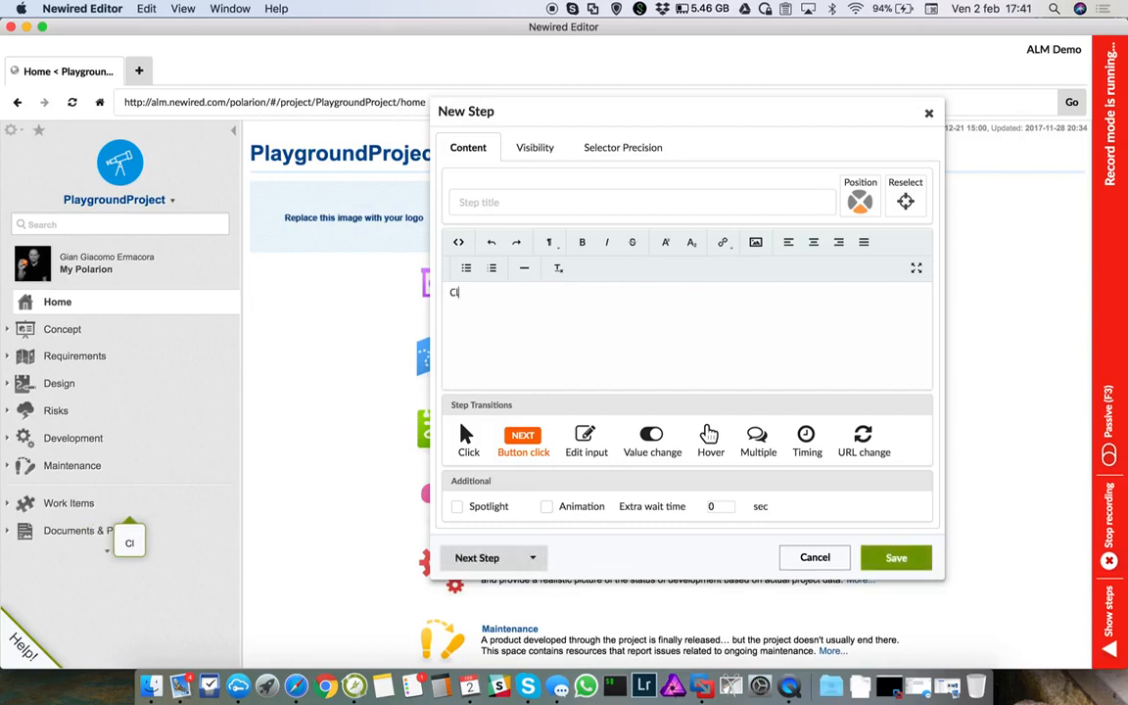
type("ick on the ")
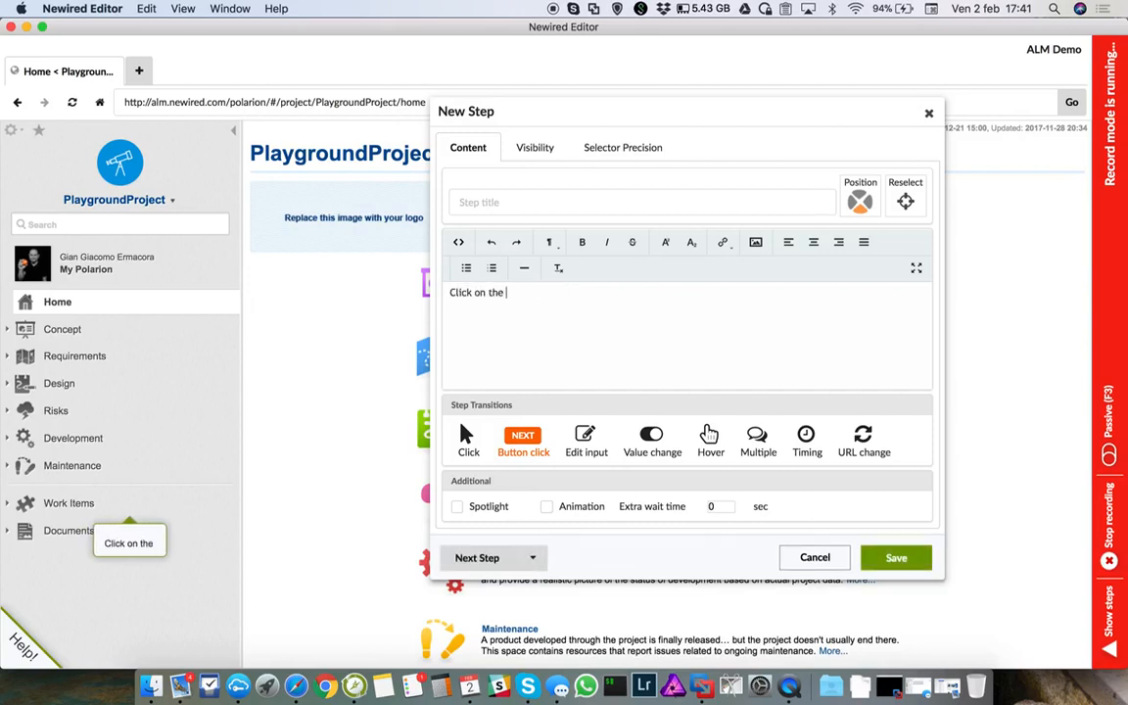
type("Link")
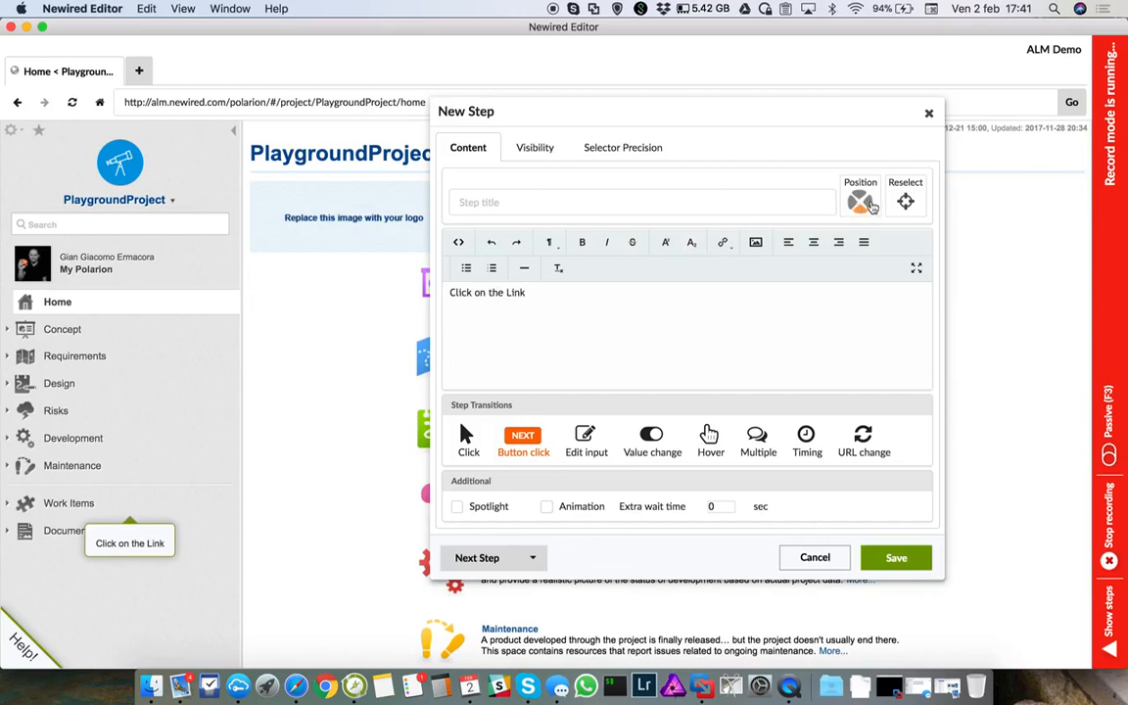
- Position the step's balloon to the right of Work Items and set its transition to Click
left_click(869, 203)
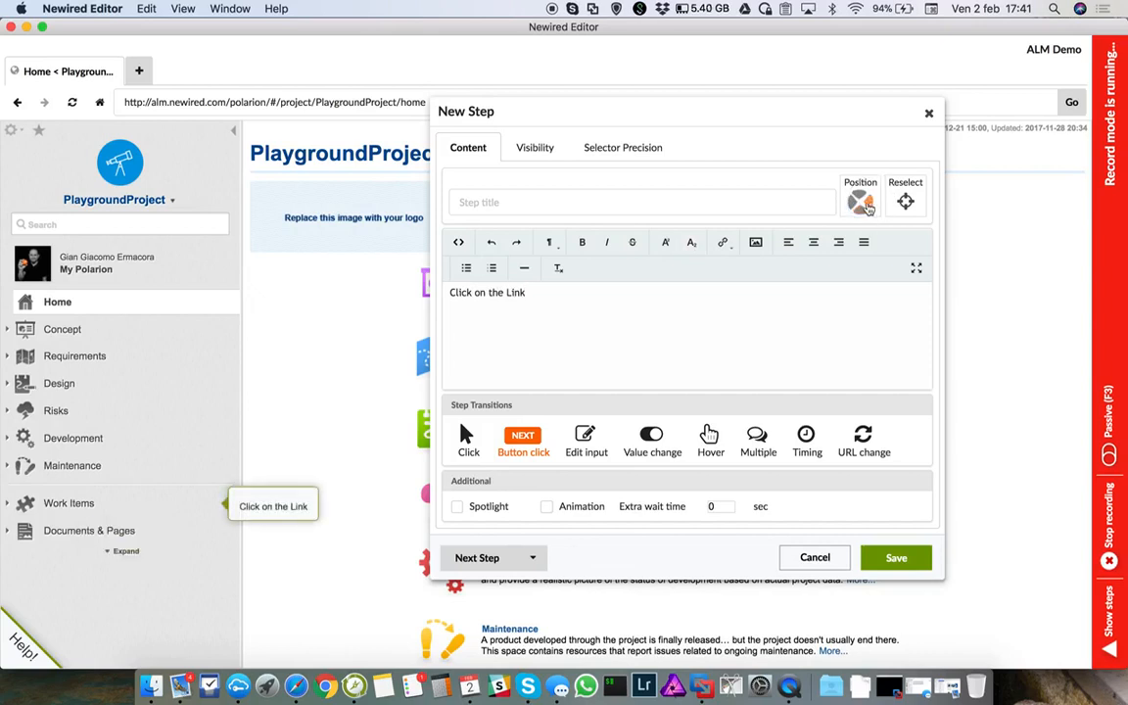
left_click_drag(453, 406, 511, 406)
left_click(513, 407)
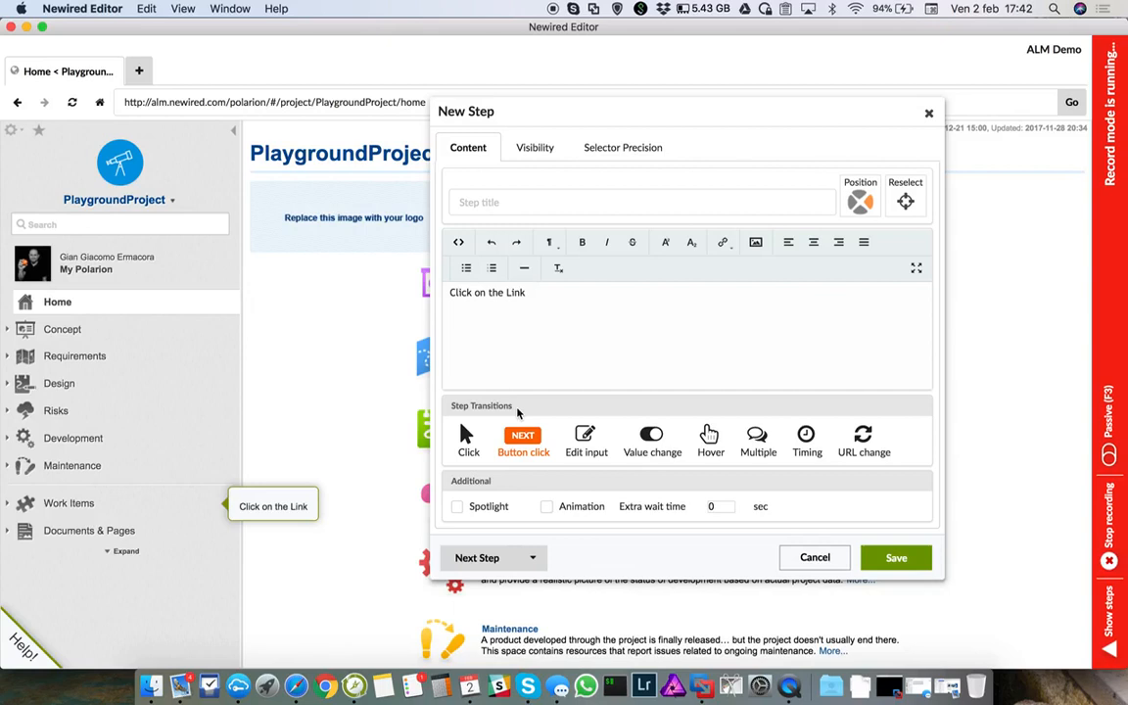
left_click(466, 437)
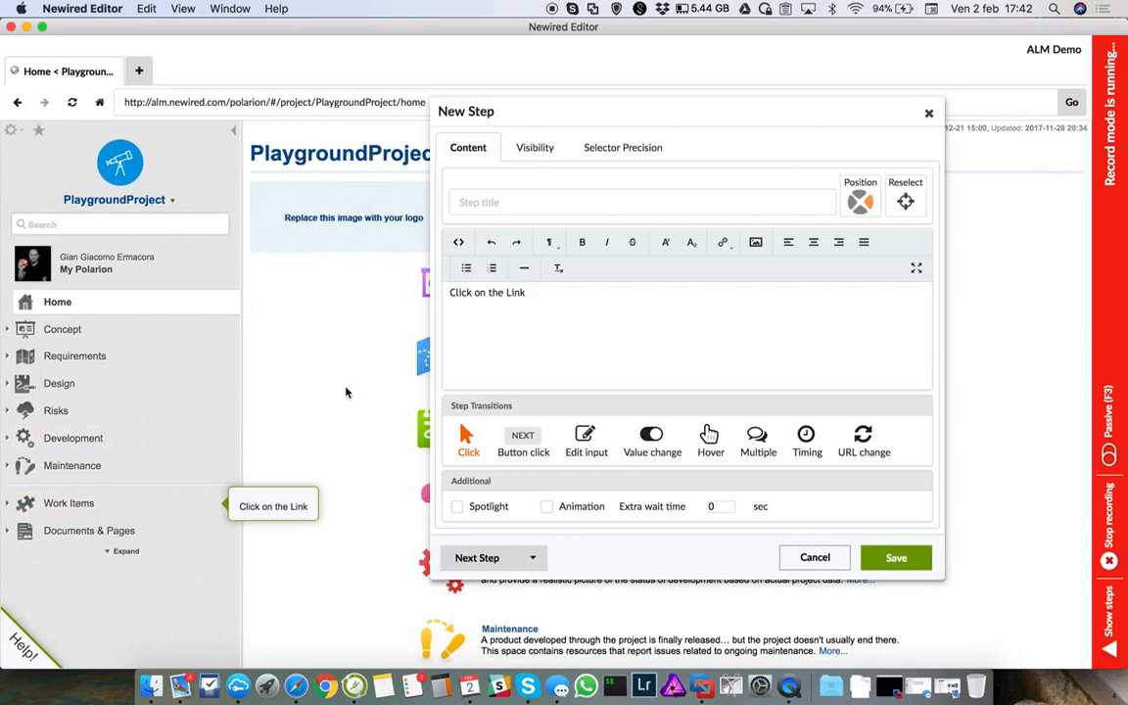
- Enable Spotlight and Animation for the Work Items step and save it
left_click_drag(454, 482, 498, 482)
left_click(499, 481)
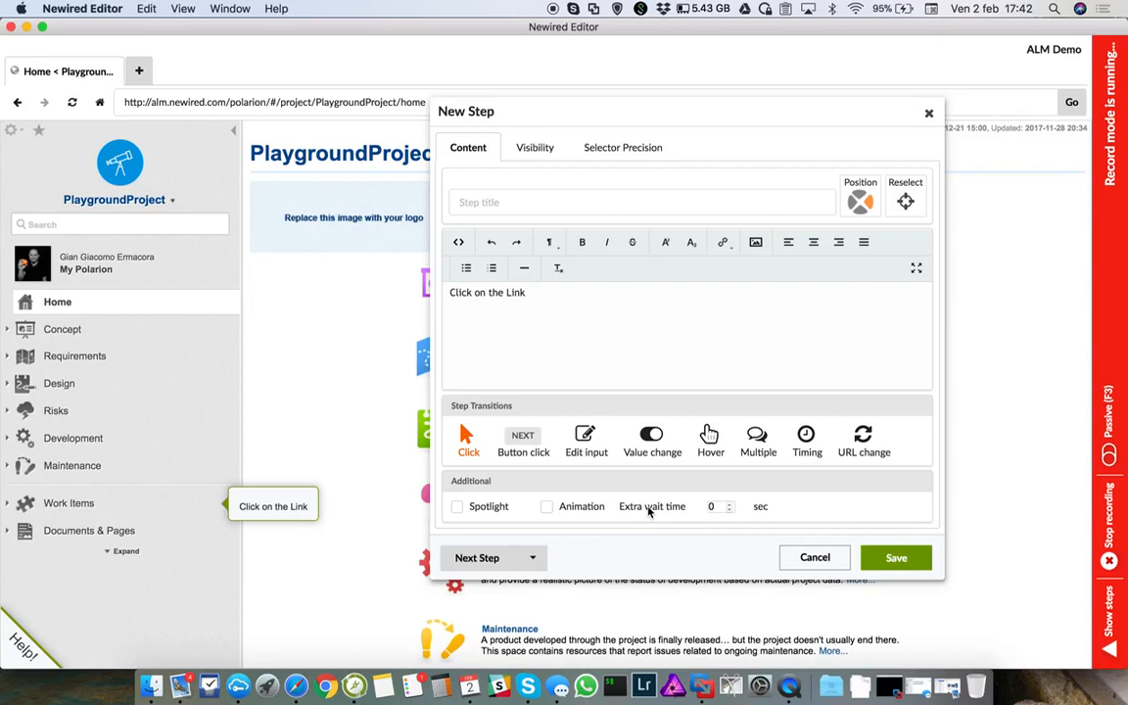
left_click(458, 508)
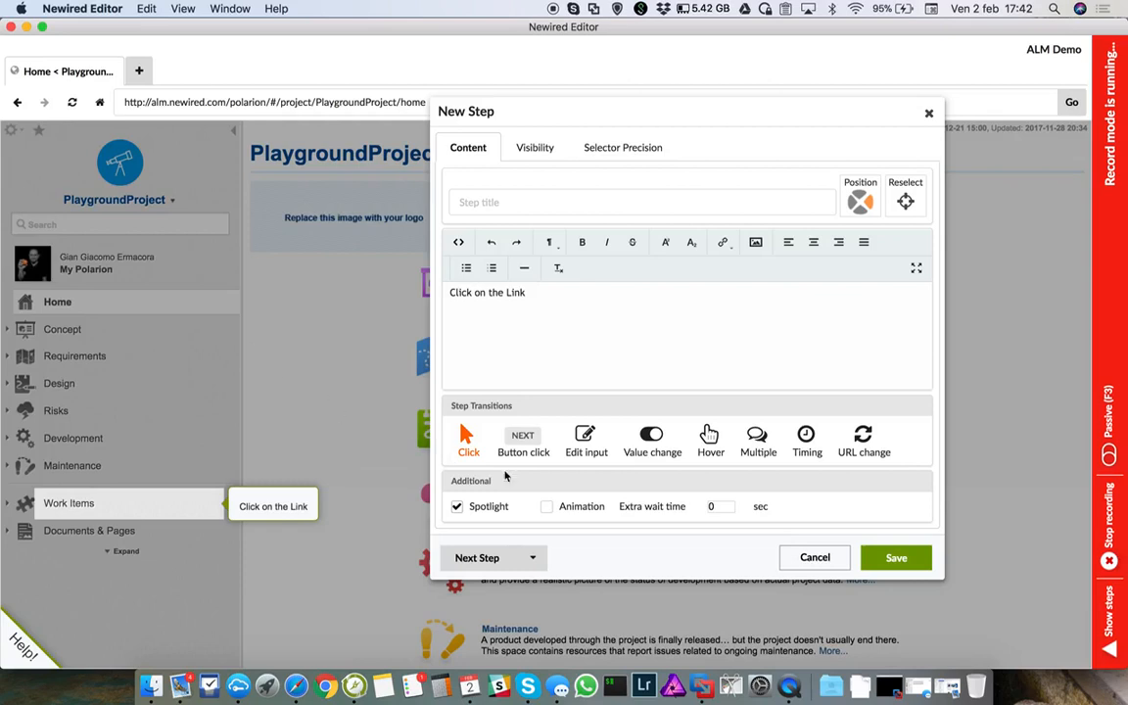
left_click(549, 508)
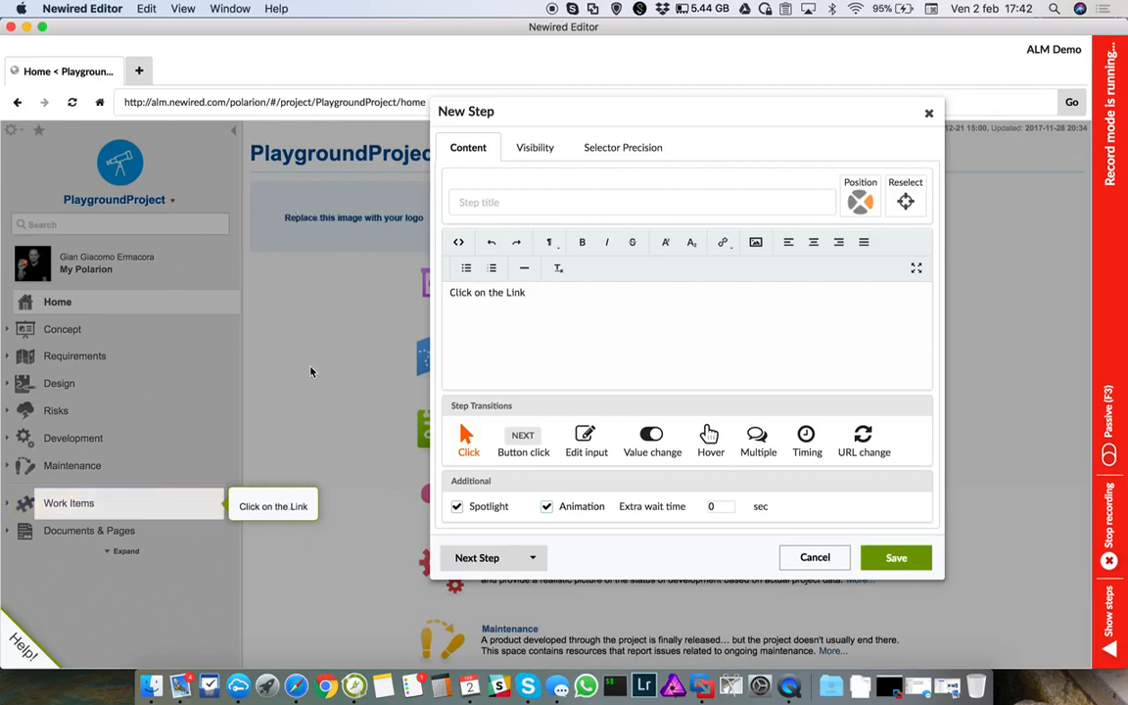
left_click(893, 559)
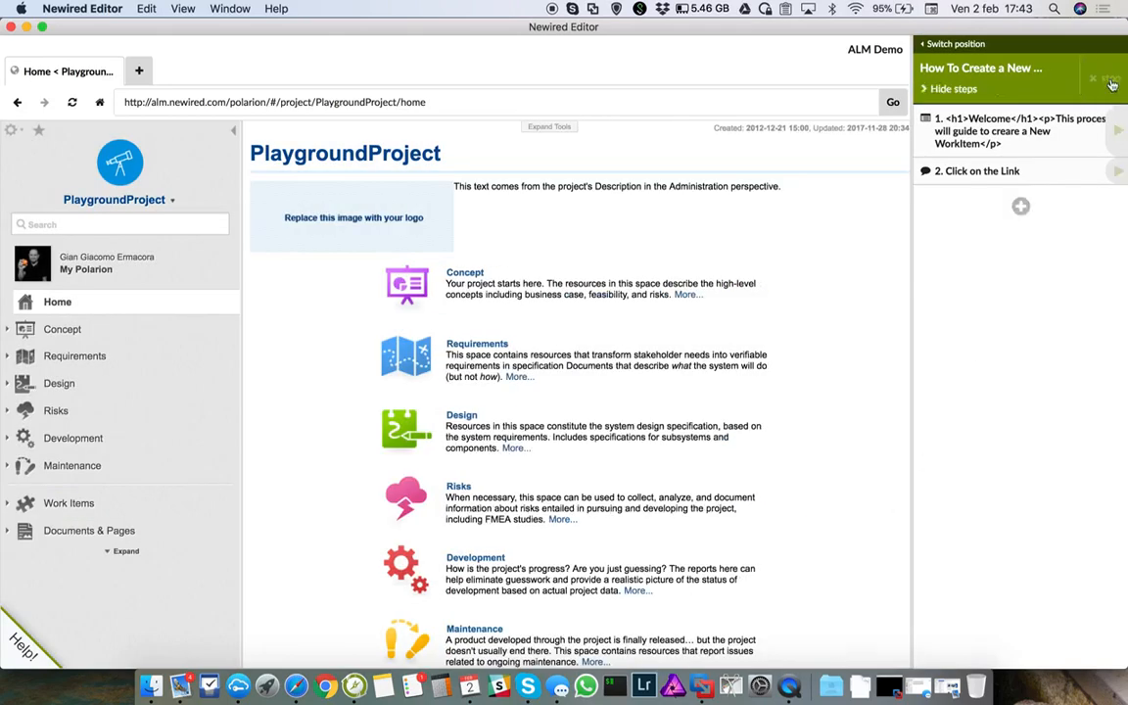
- Play the journey from the start, advancing past the Welcome modal and following the Work Items link
left_click(1112, 85)
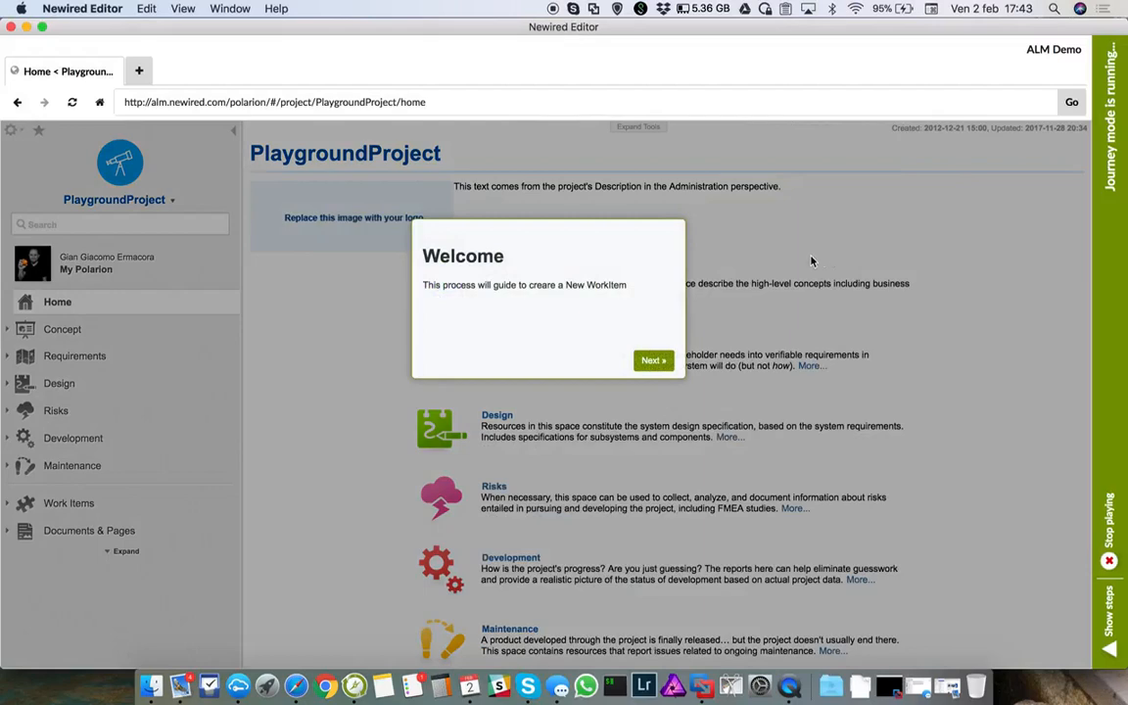
left_click(652, 361)
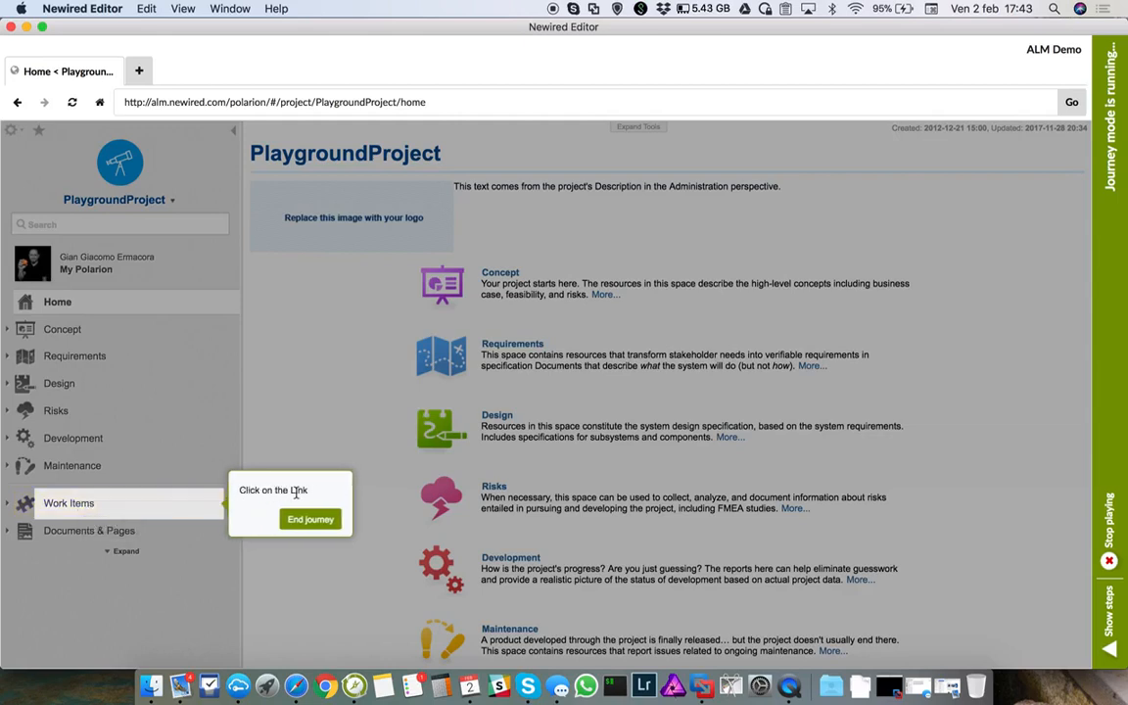
left_click(81, 504)
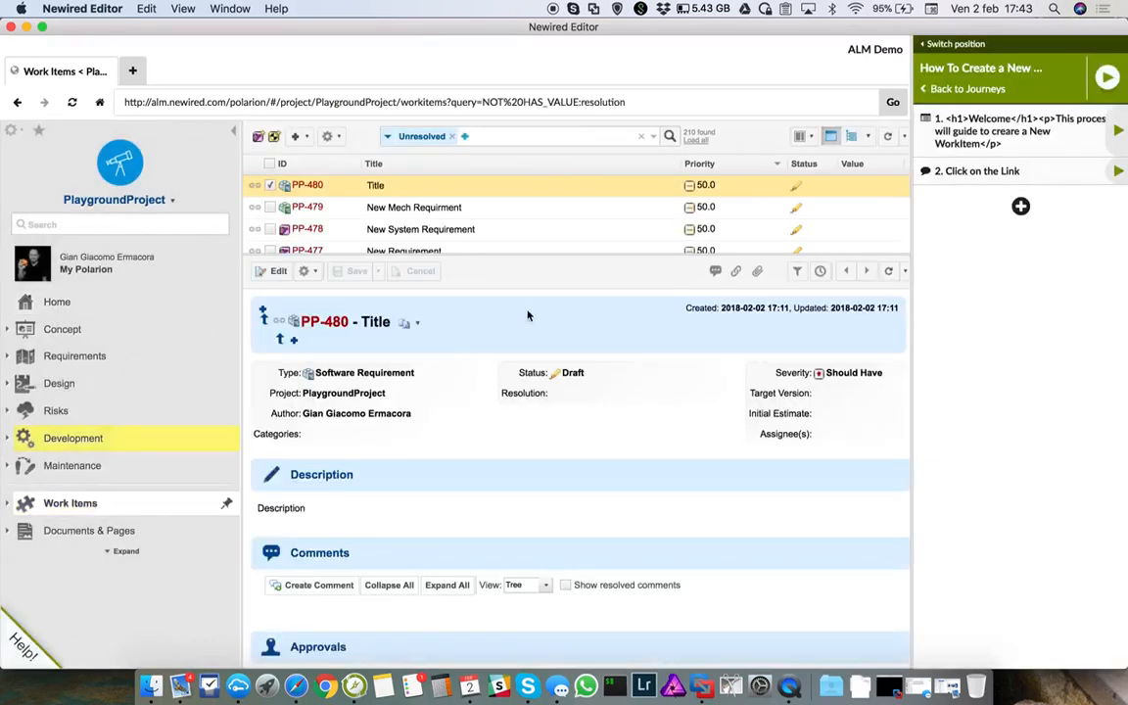
- Enlarge the work item list and add a journey step attached to its create-item (+) control, using the Click transition
left_click_drag(575, 255, 575, 372)
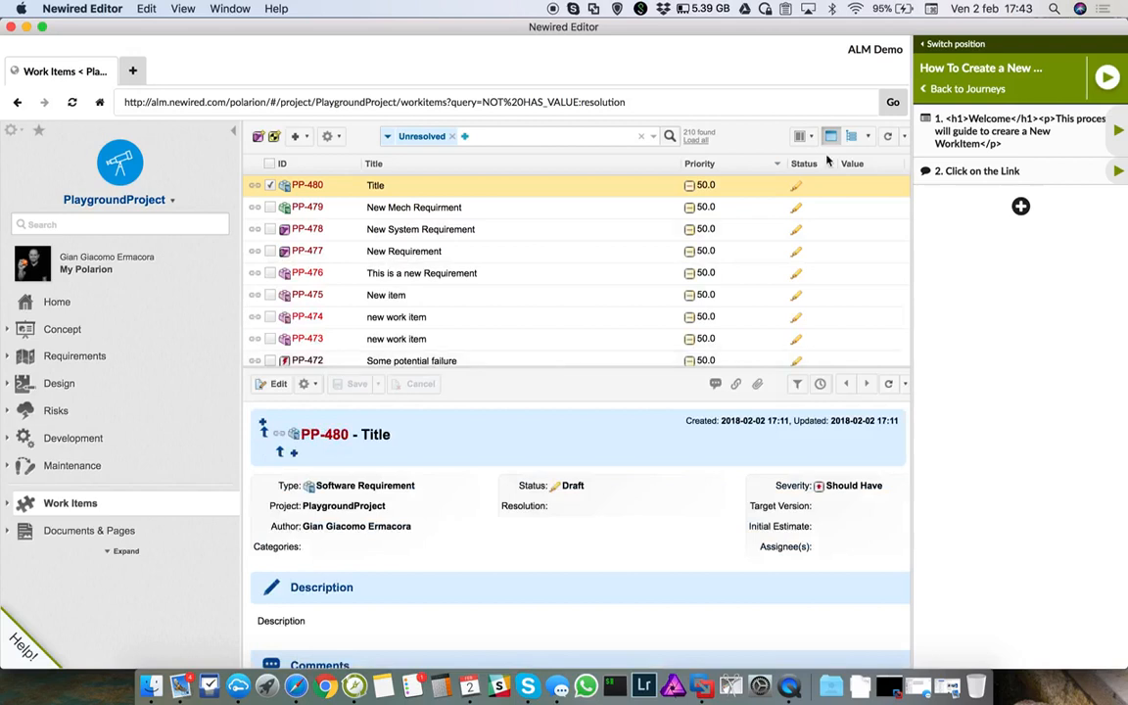
left_click(1020, 206)
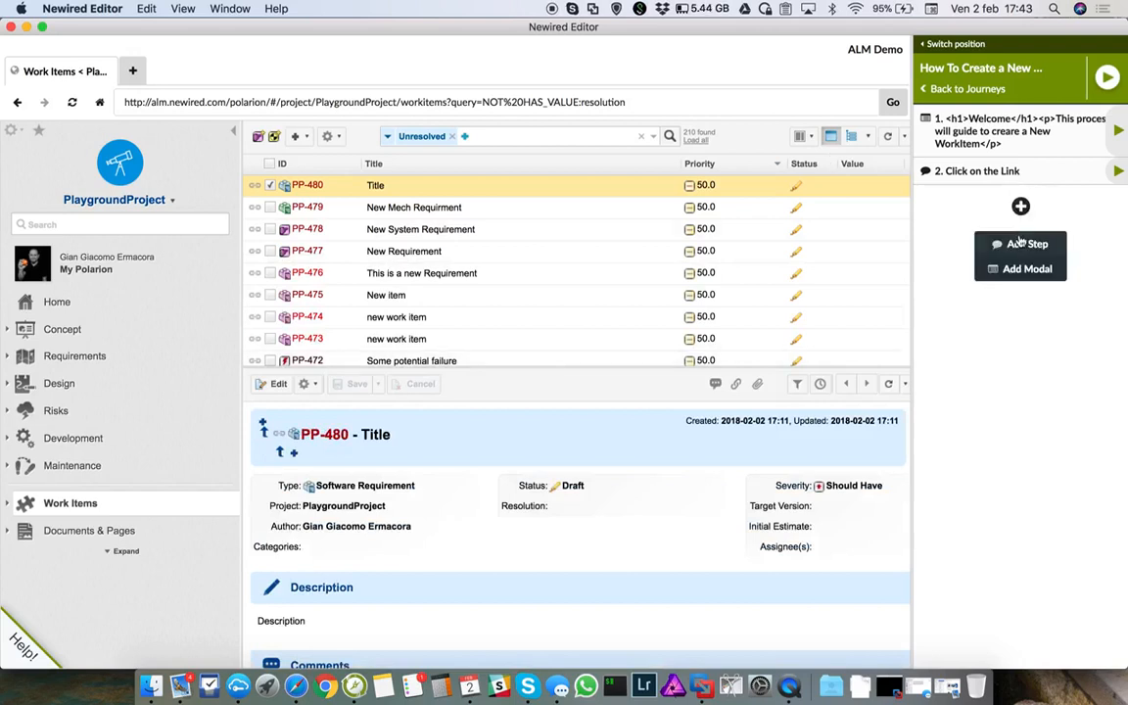
left_click(1024, 244)
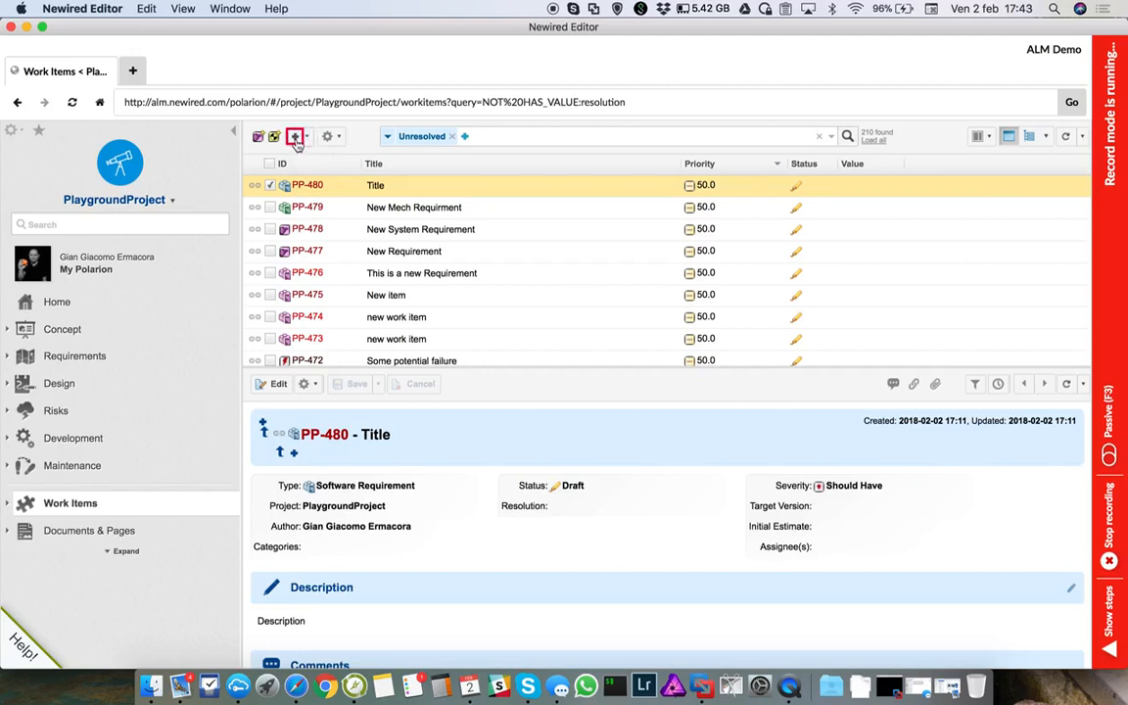
left_click(296, 139)
left_click_drag(486, 66, 698, 66)
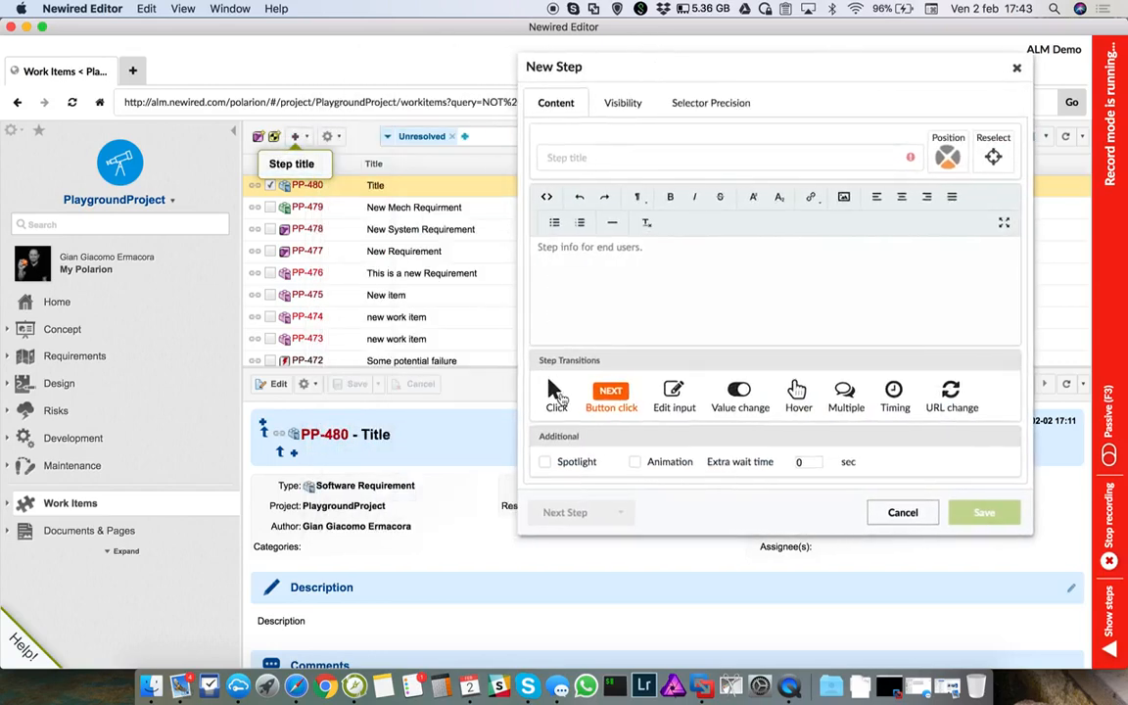
left_click(554, 403)
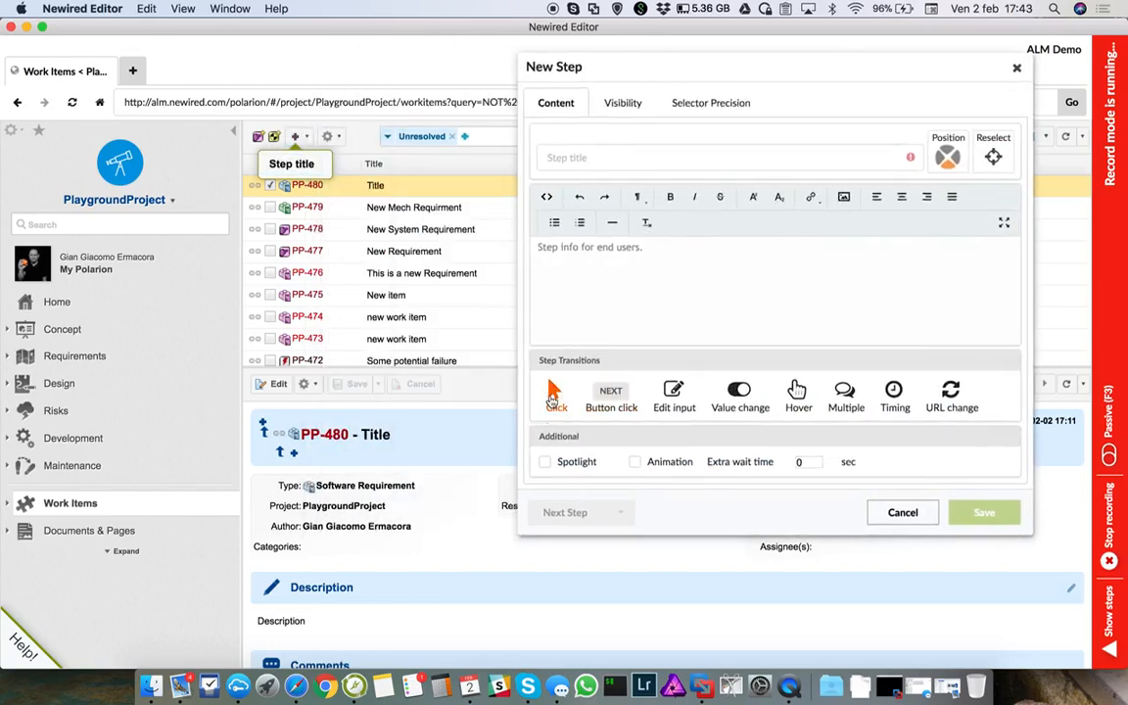
- Enter the step text "Click Here to Load the List of the Available WorkItem For This Project", with a line break before "WorkItem"
left_click(574, 273)
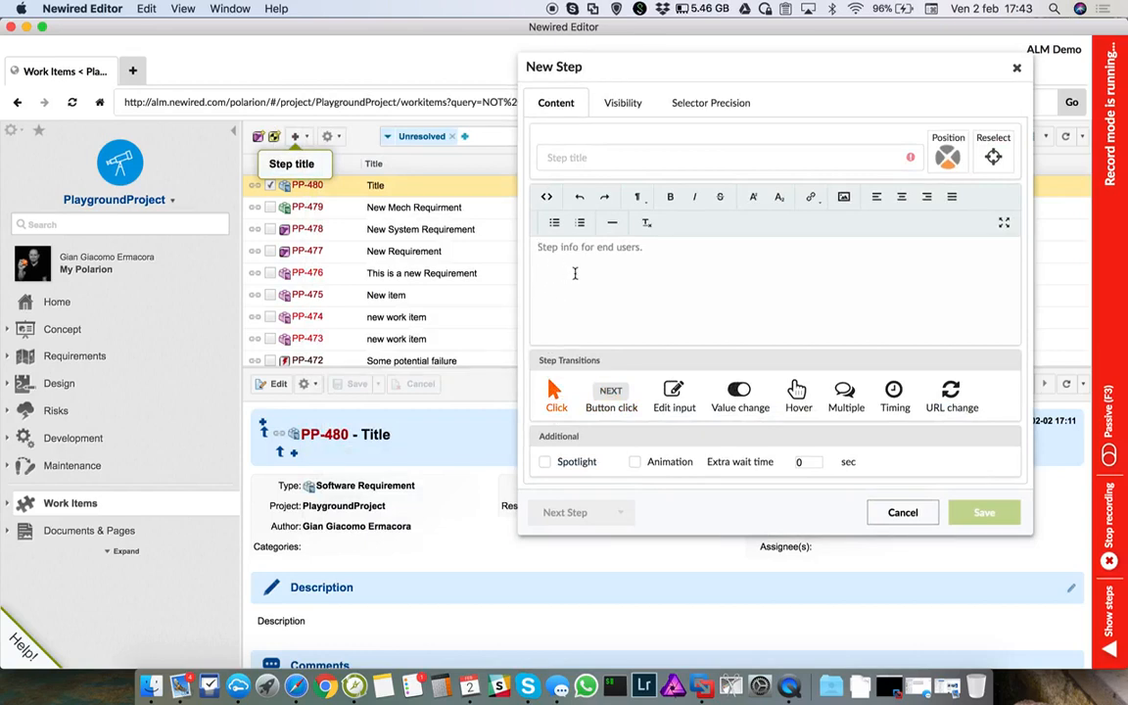
type("Click ")
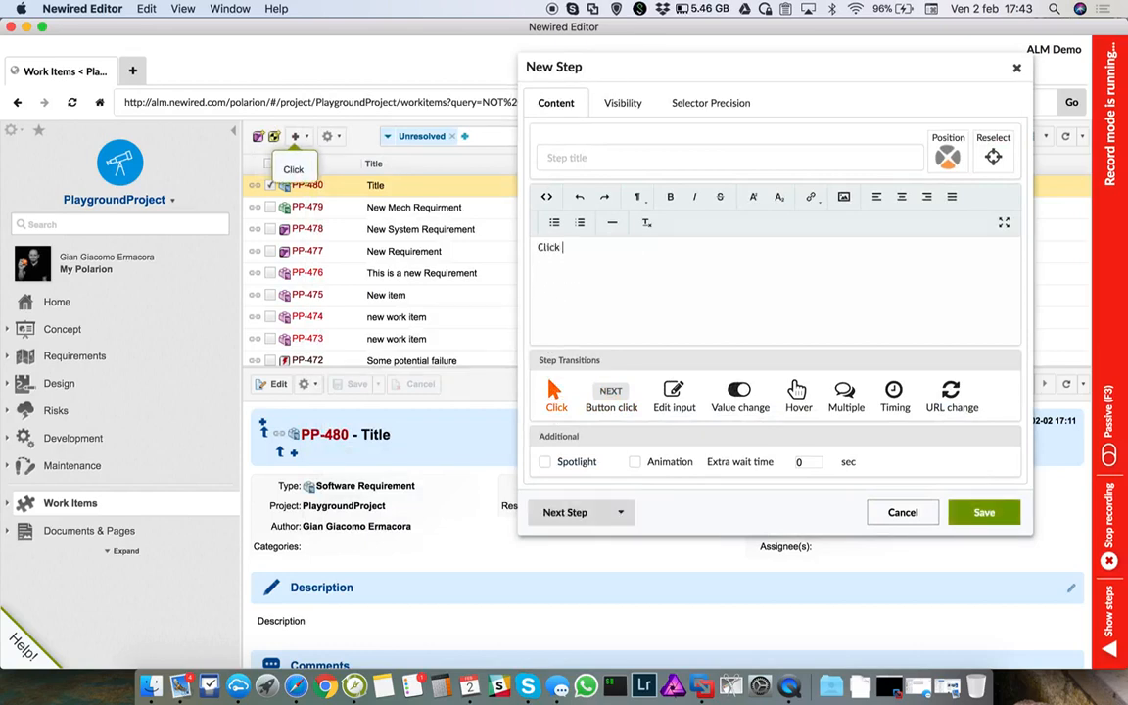
type("here to")
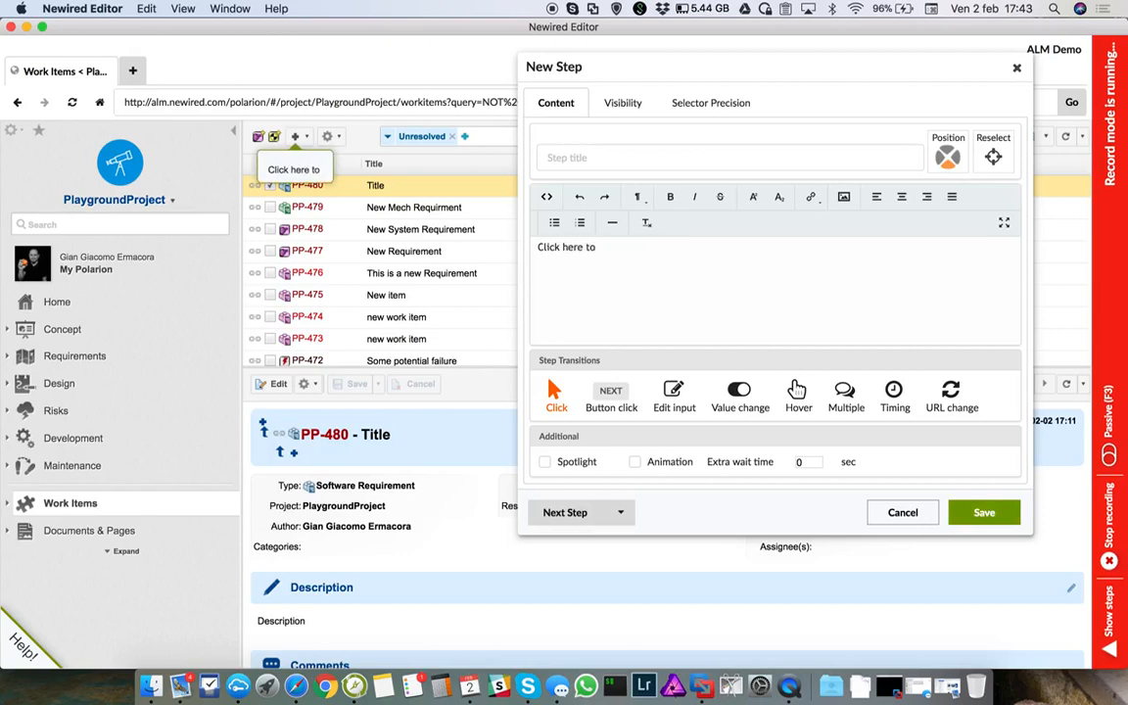
type(" Load the")
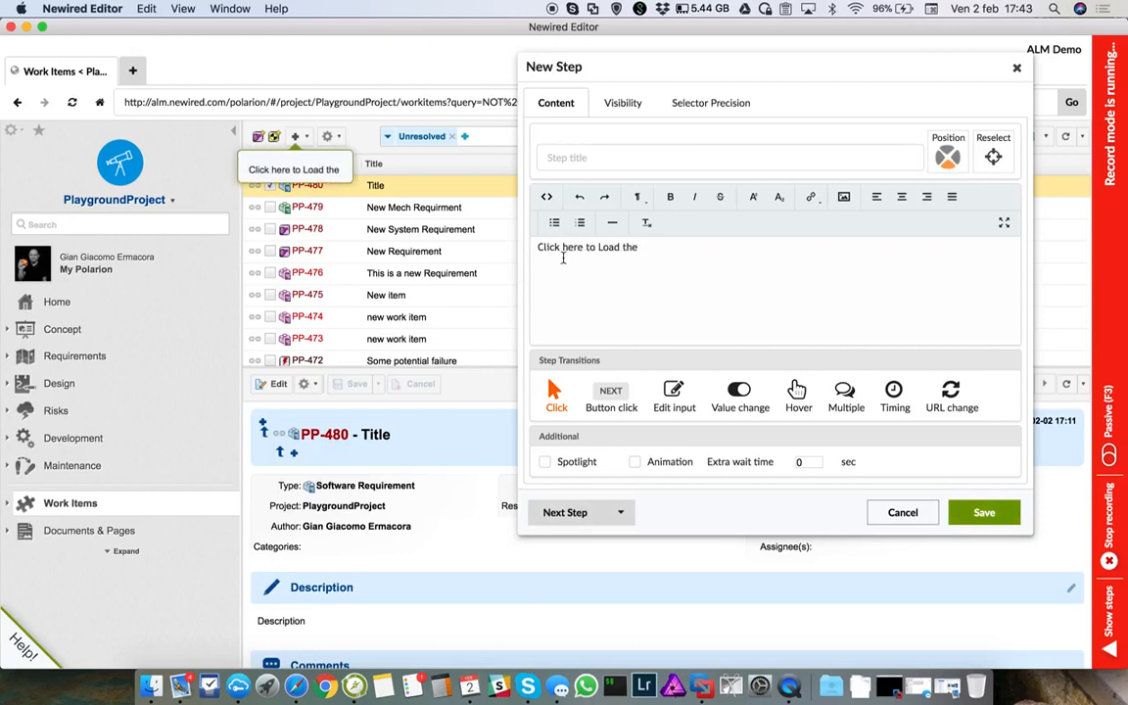
left_click(569, 249)
key("BackSpace")
type("H")
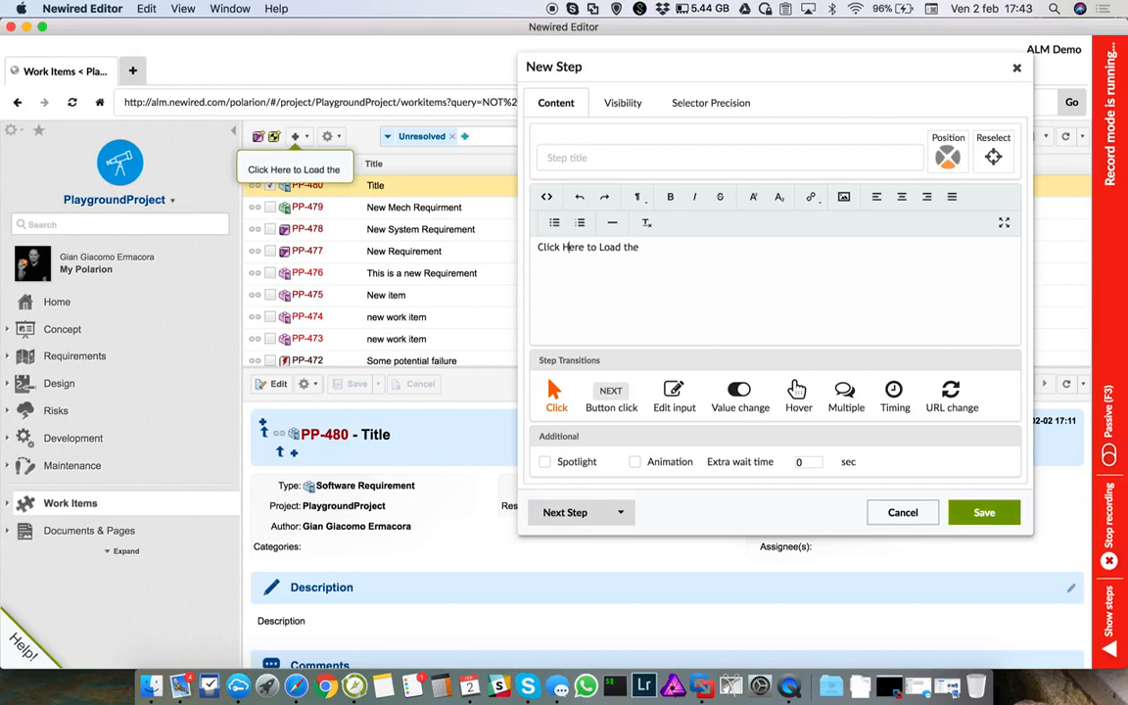
key("Down")
type("List o")
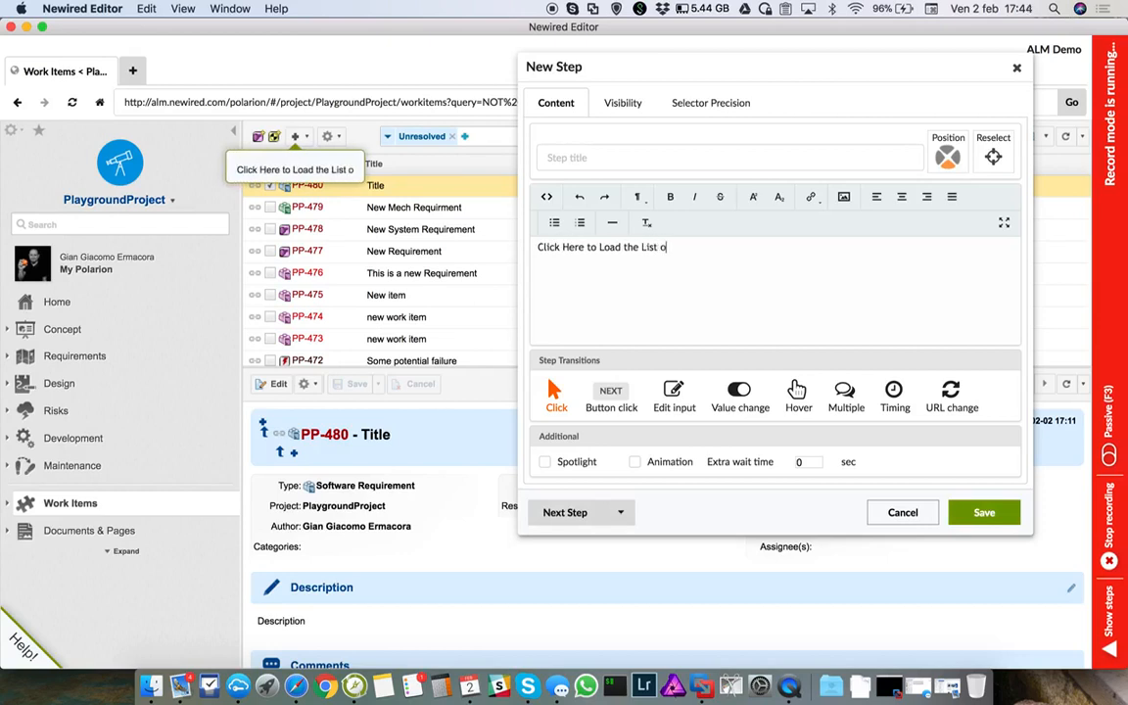
type("f the Avail")
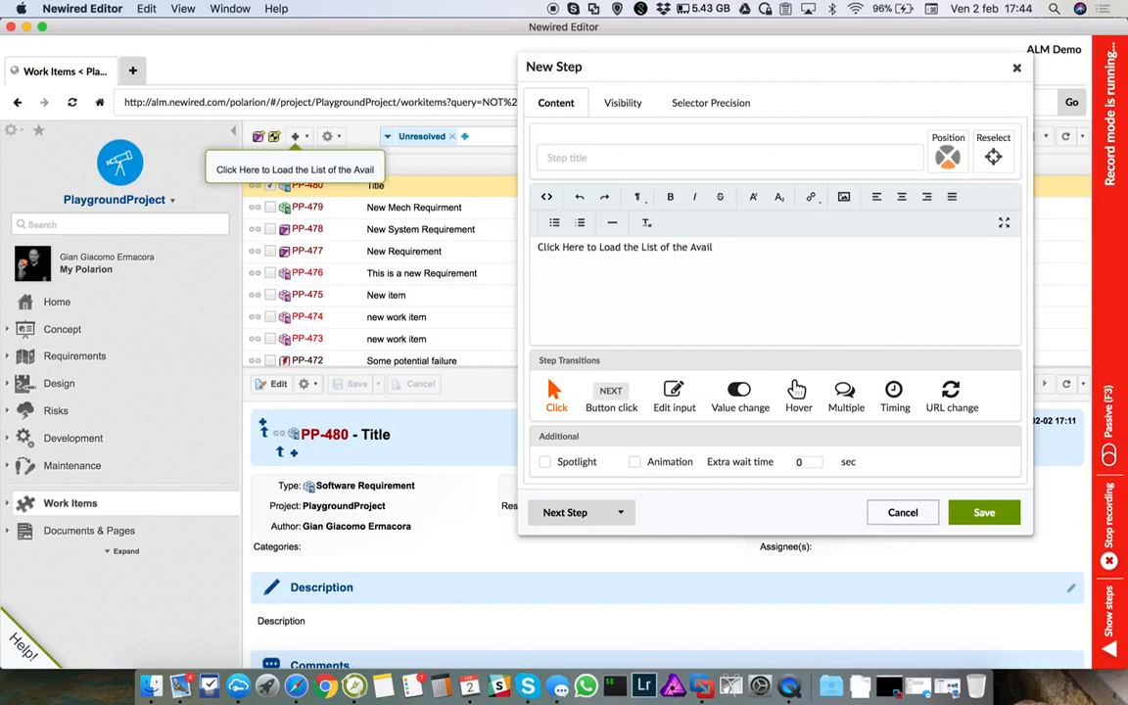
type("able Wo")
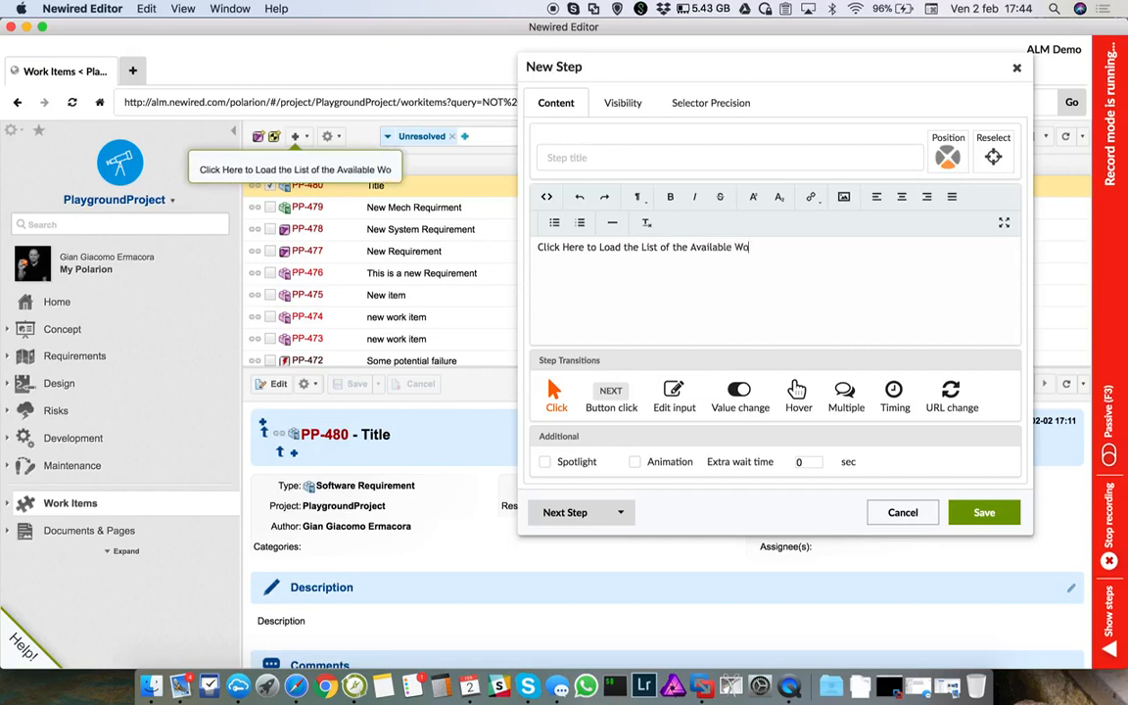
type("rkItem F")
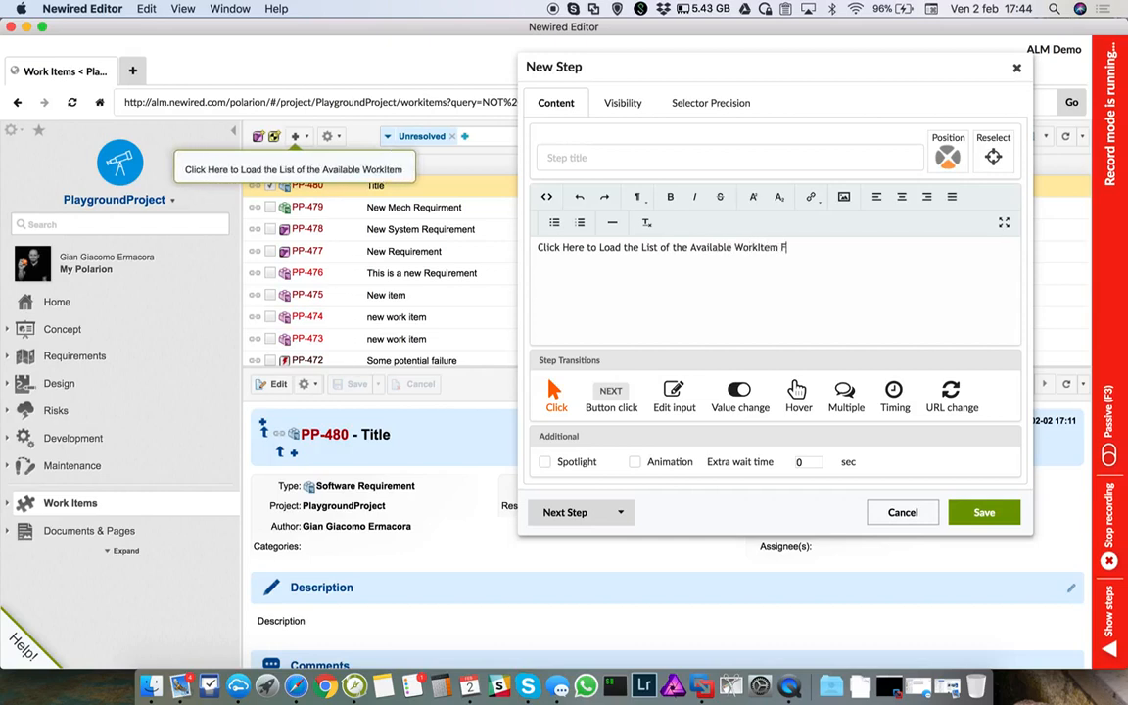
type("or this ")
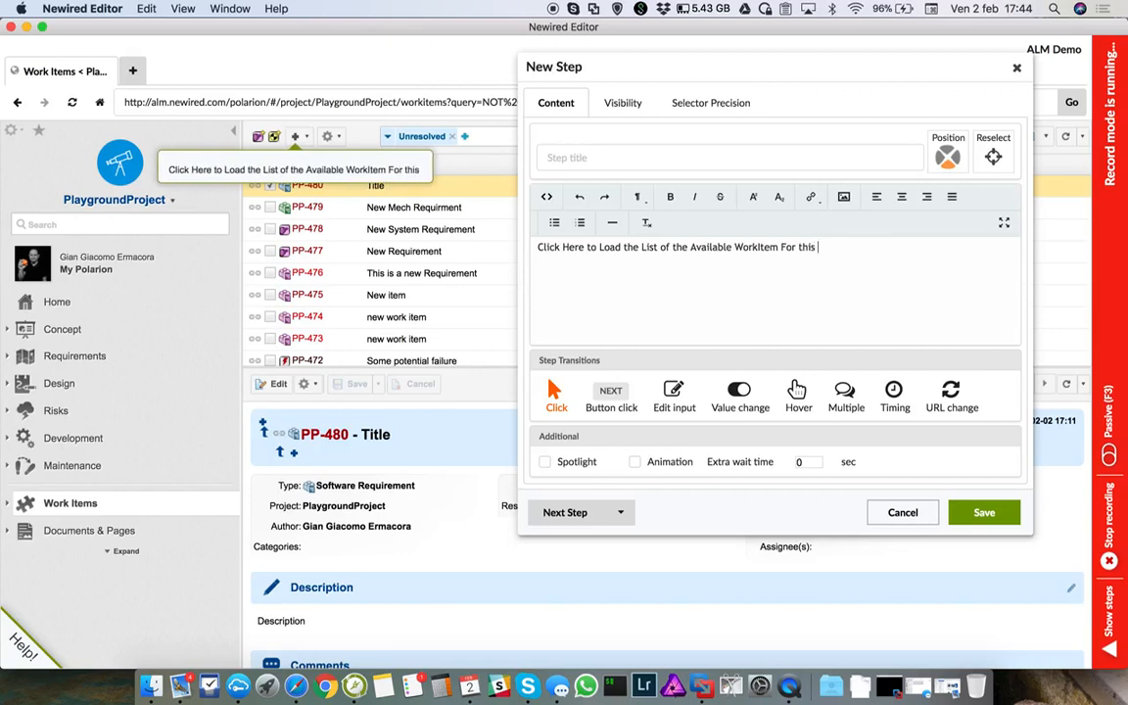
type("Project")
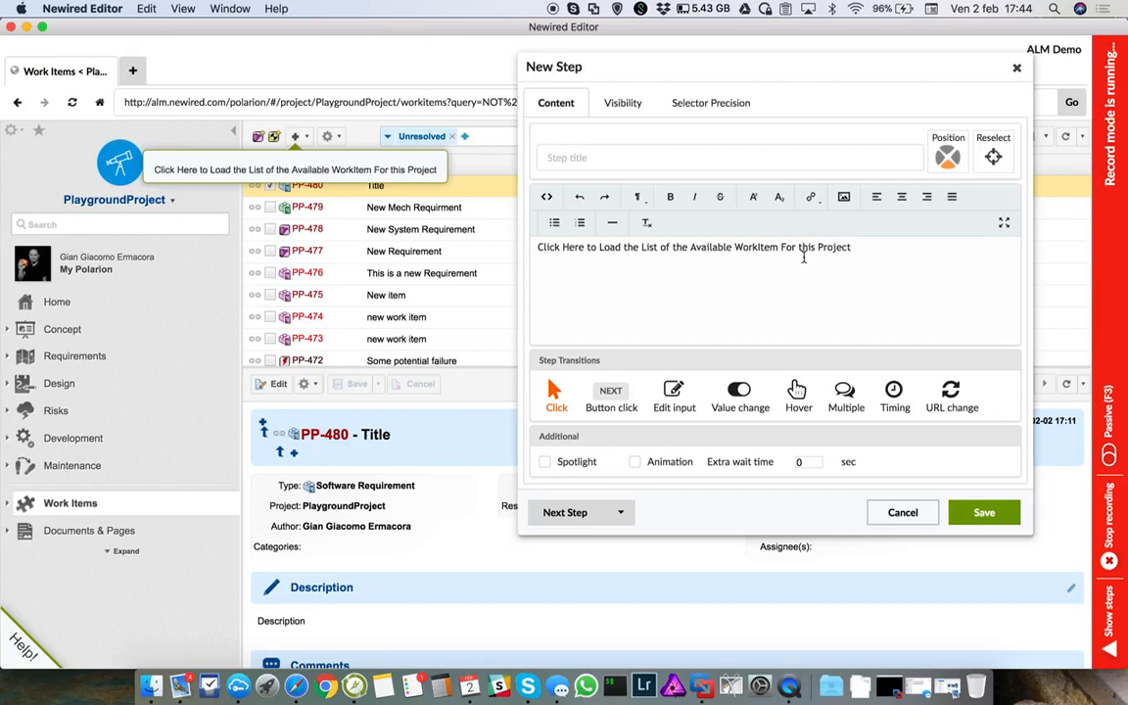
key("BackSpace")
type("T")
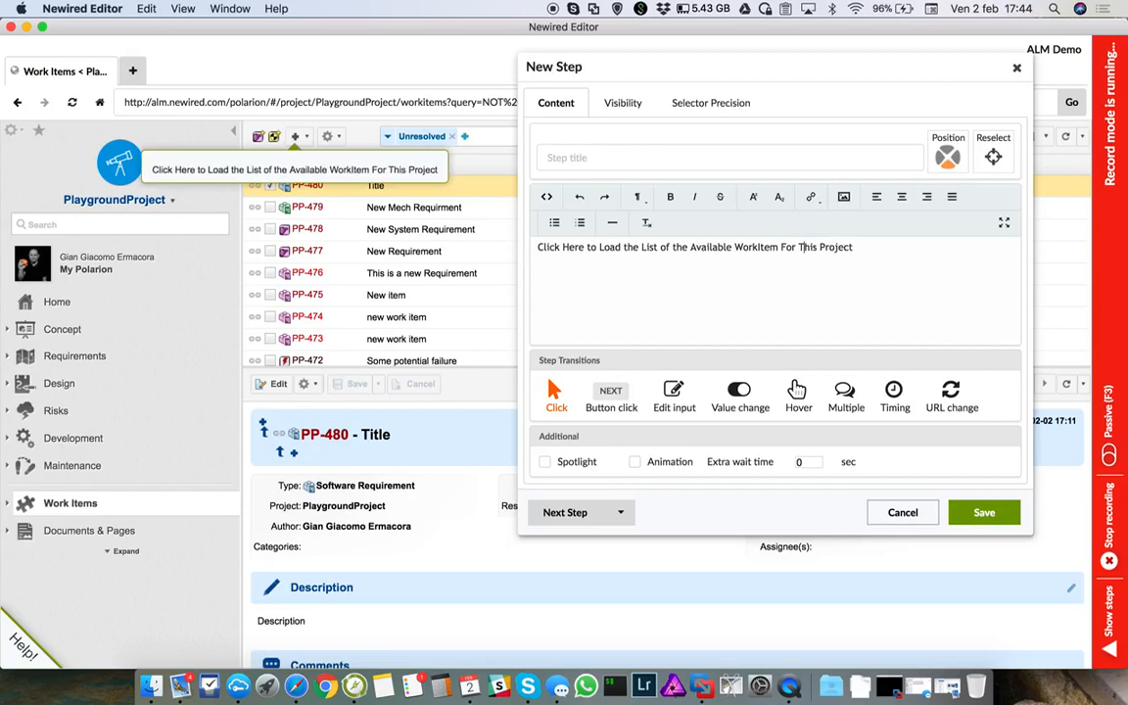
left_click(734, 246)
key("shift+Return")
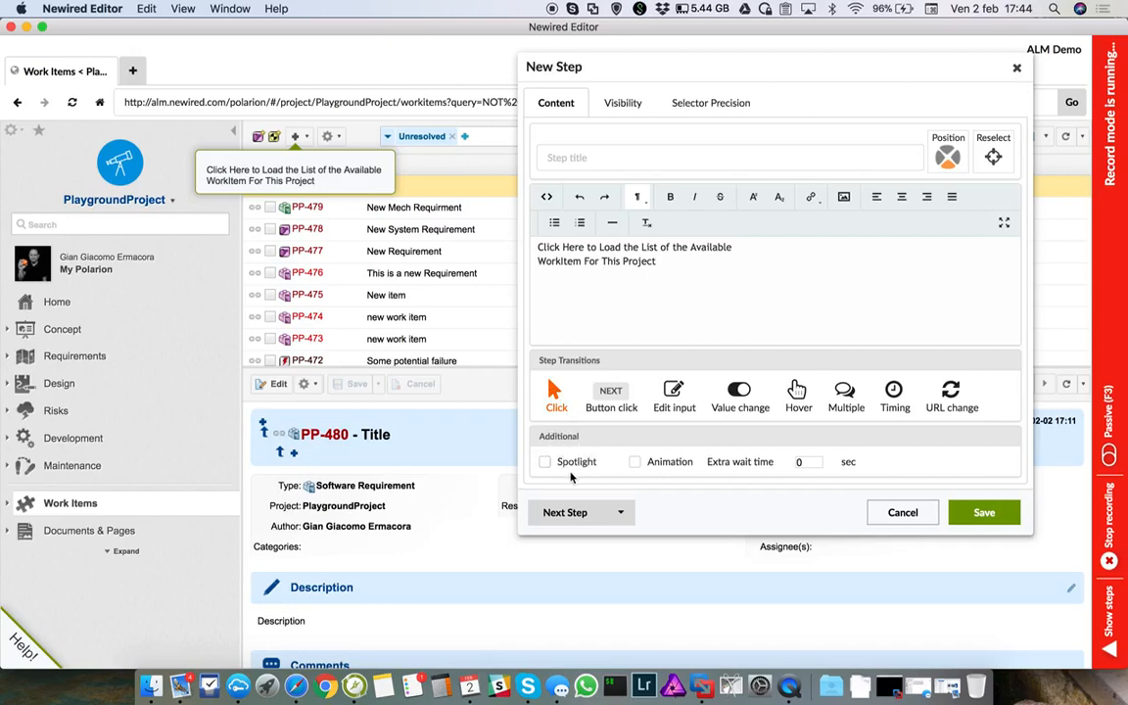
- Try Spotlight on the create-item step, turn it off again, enable Animation instead and save the step
left_click(545, 466)
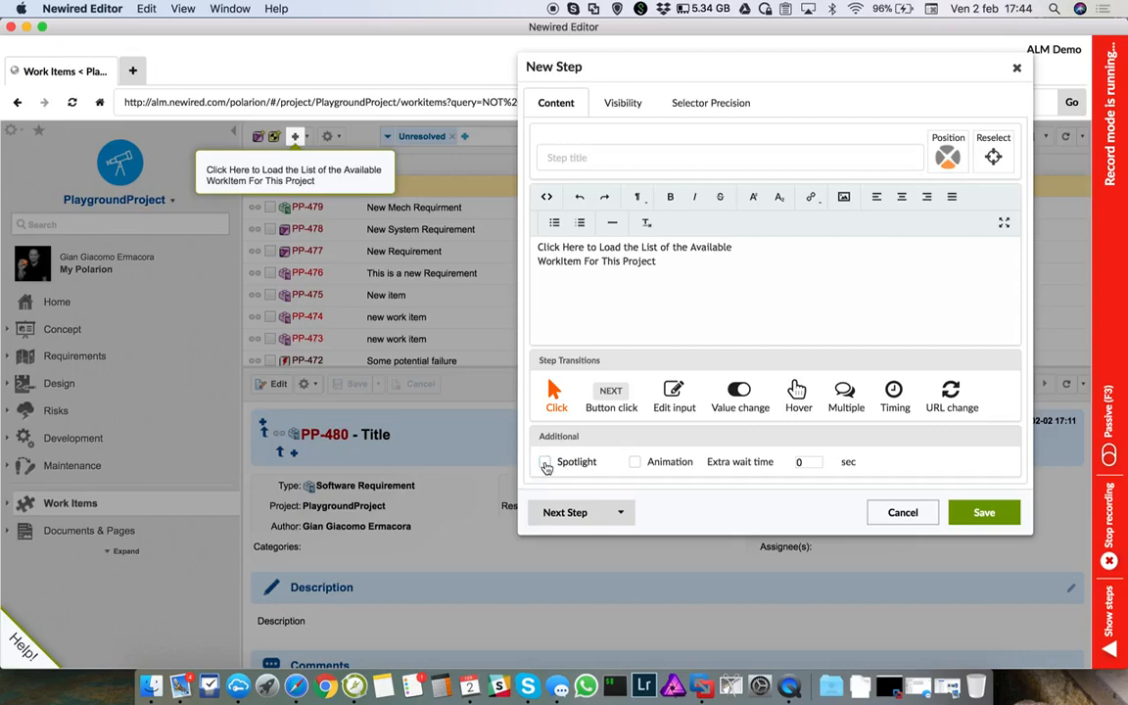
left_click(546, 464)
left_click(635, 463)
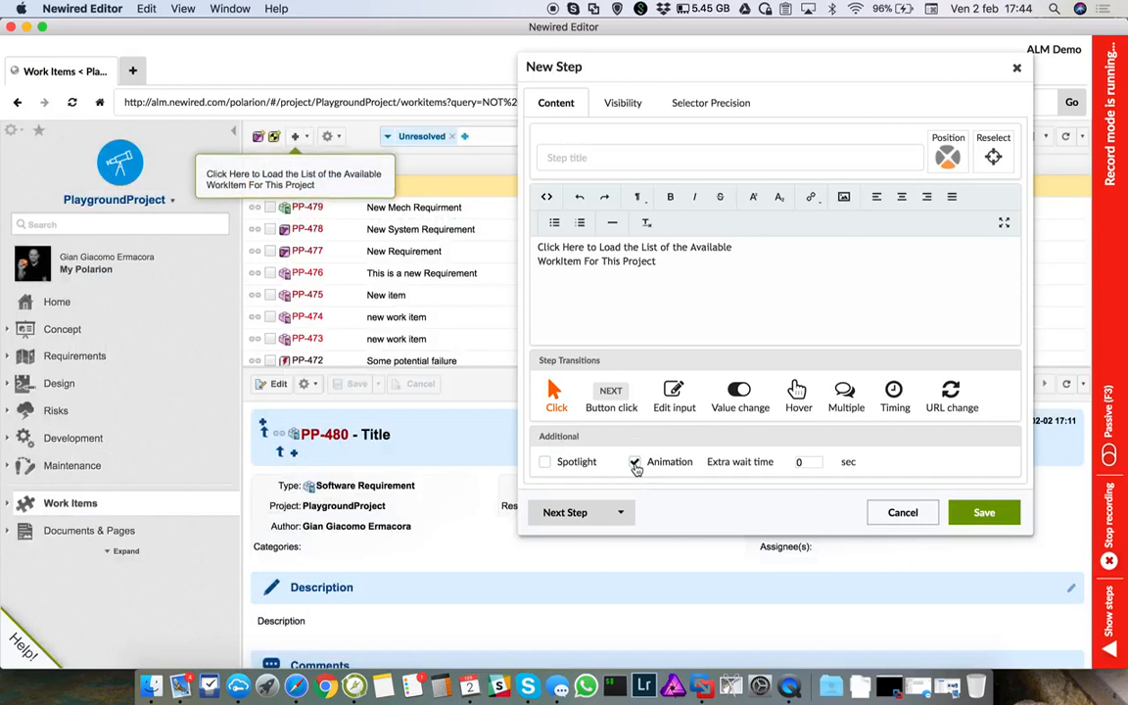
left_click(984, 512)
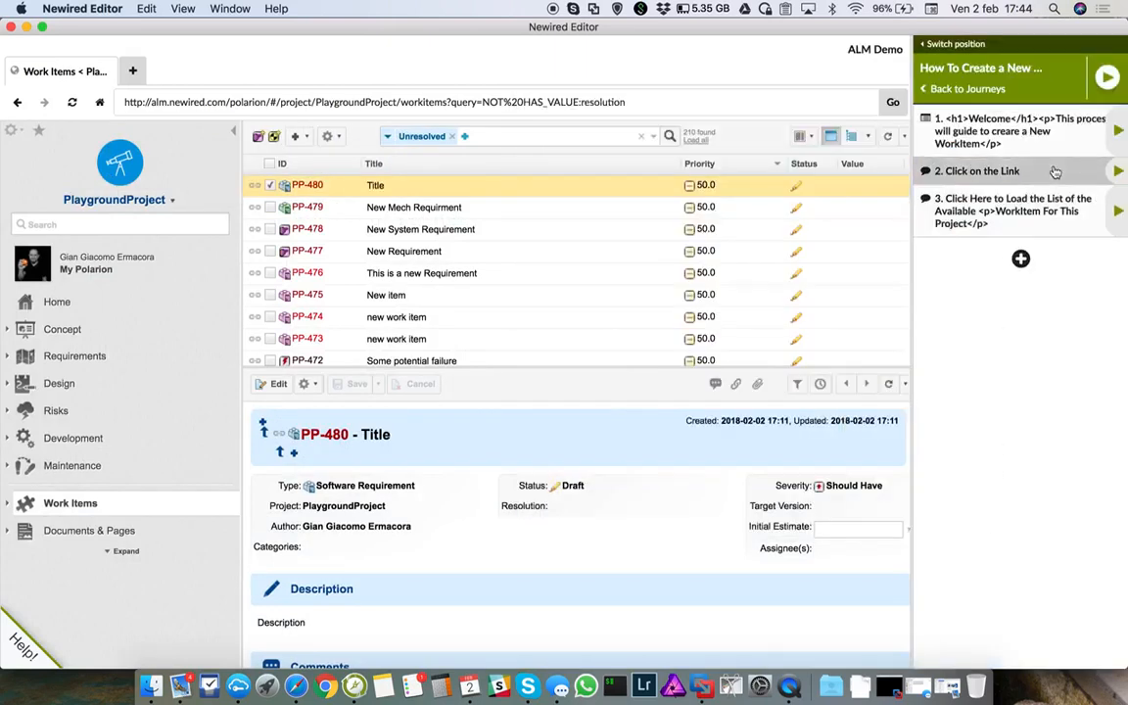
- Play the journey through the Welcome modal, the Work Items link and the create-item step to open the work item type list
left_click(1107, 80)
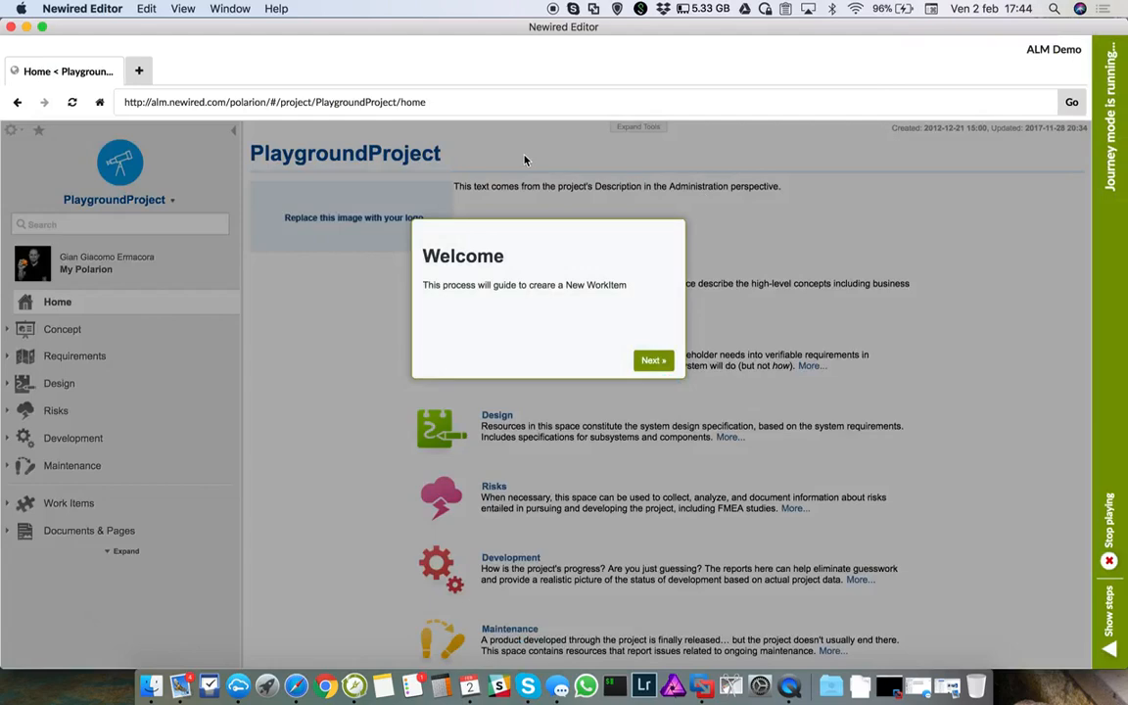
left_click(652, 361)
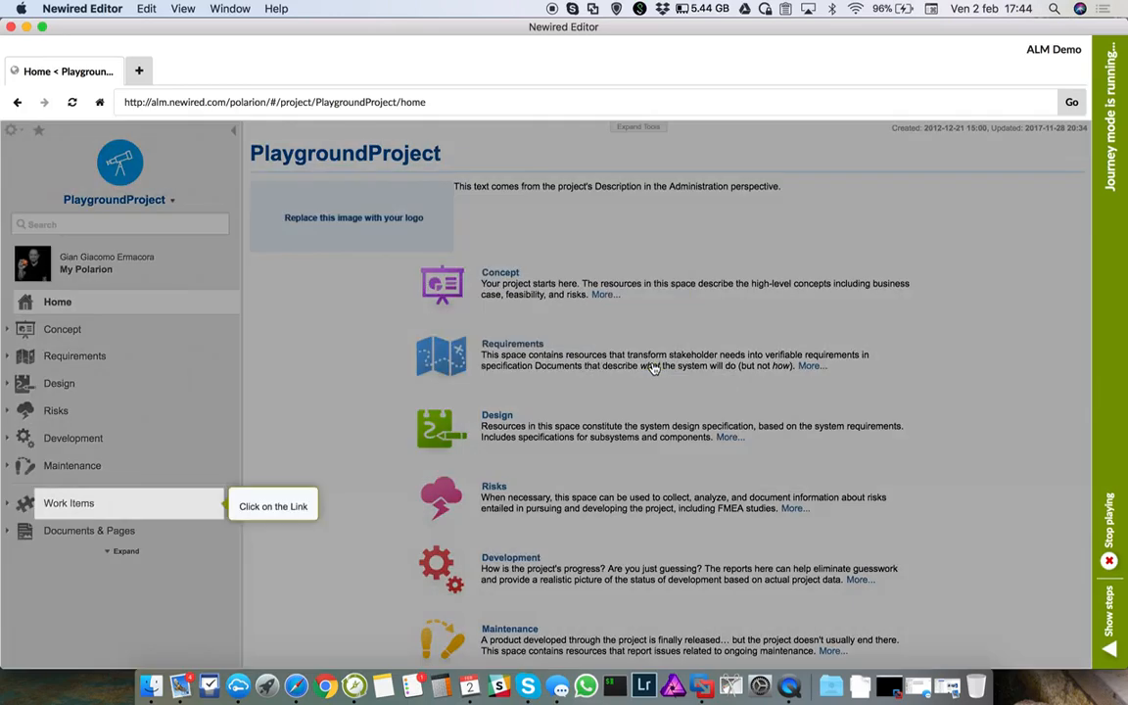
left_click(79, 502)
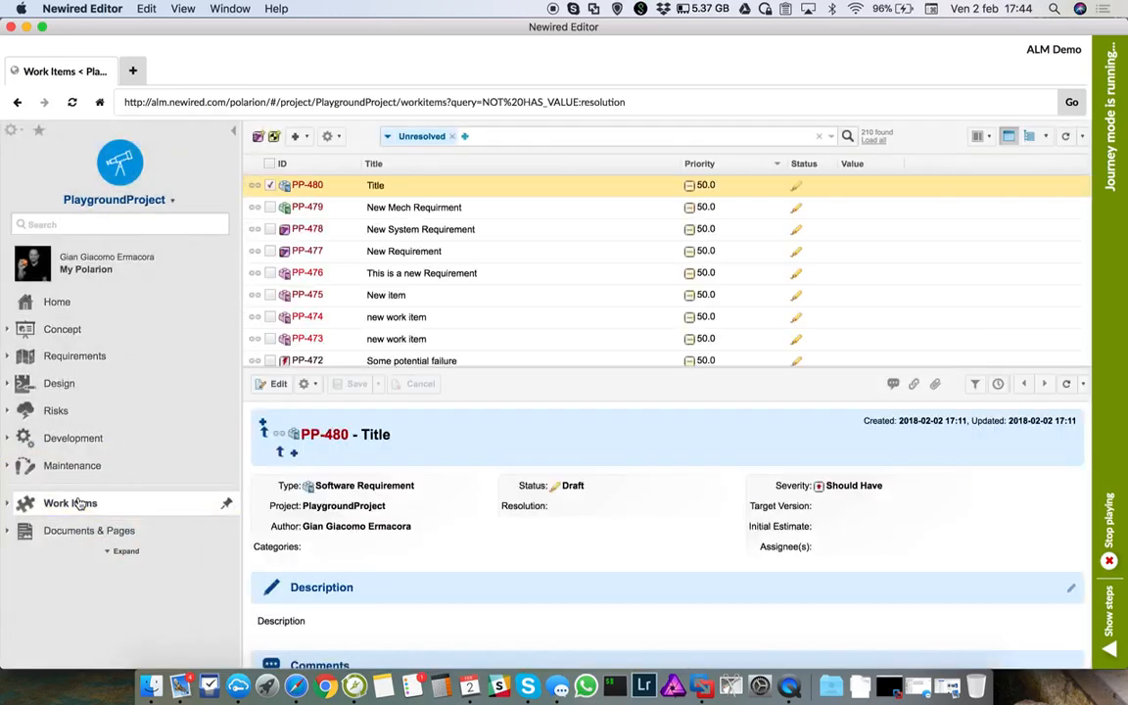
left_click(296, 138)
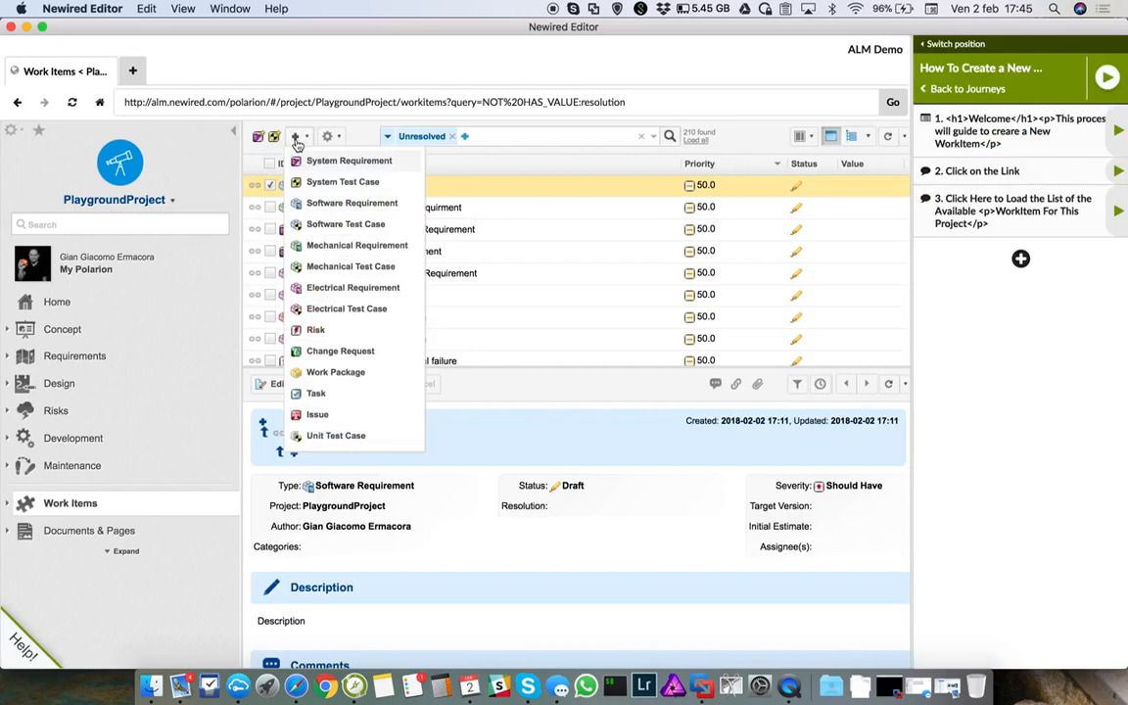
- Add a journey step attached to the whole list of work item types, moving its editor clear of the list
left_click(1020, 258)
left_click(1023, 299)
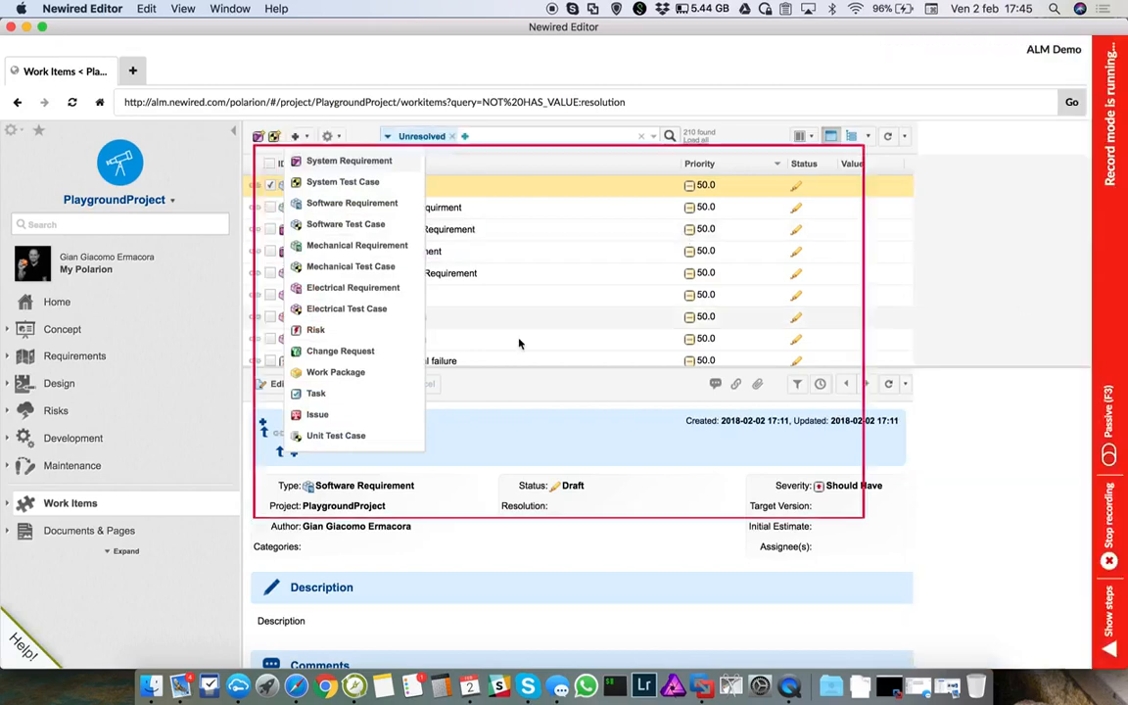
left_click(419, 380)
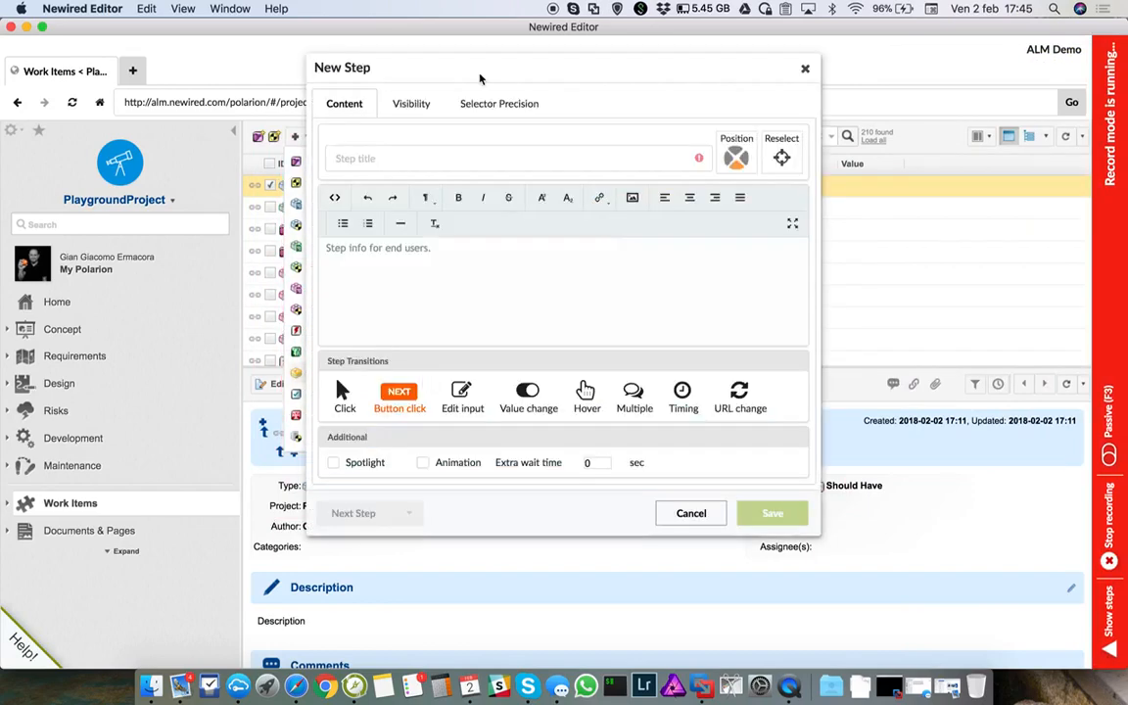
left_click_drag(467, 61, 715, 75)
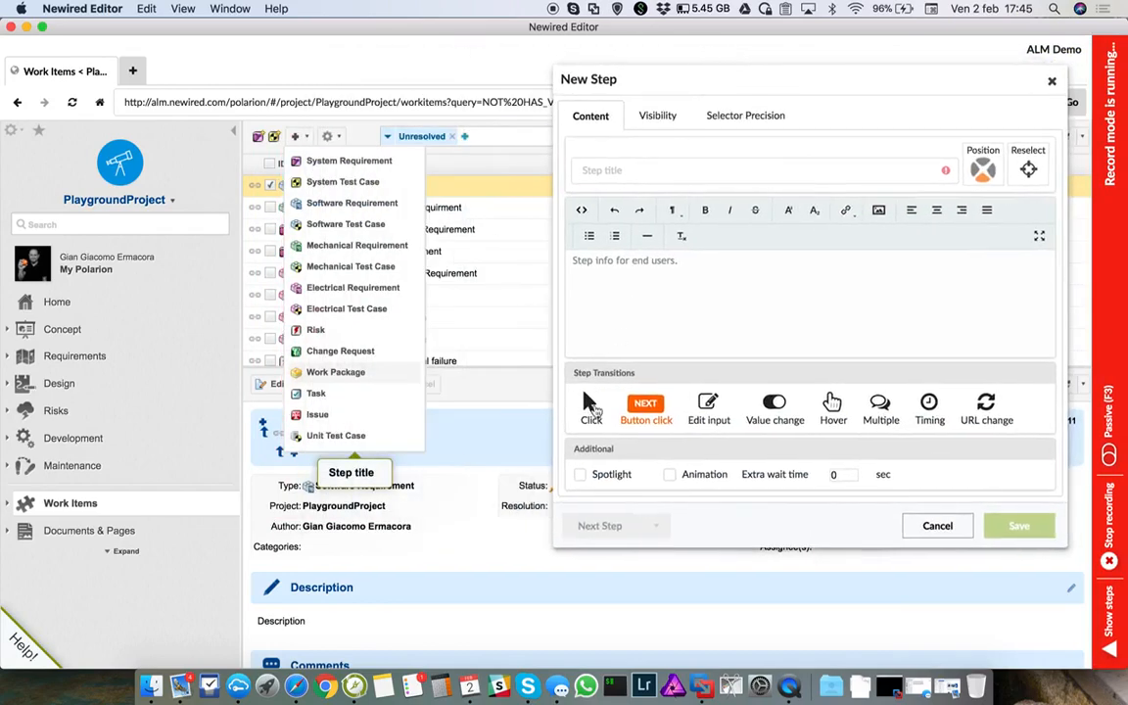
- Position the balloon to the right of the work item type list and set the step's transition to URL change
left_click(987, 169)
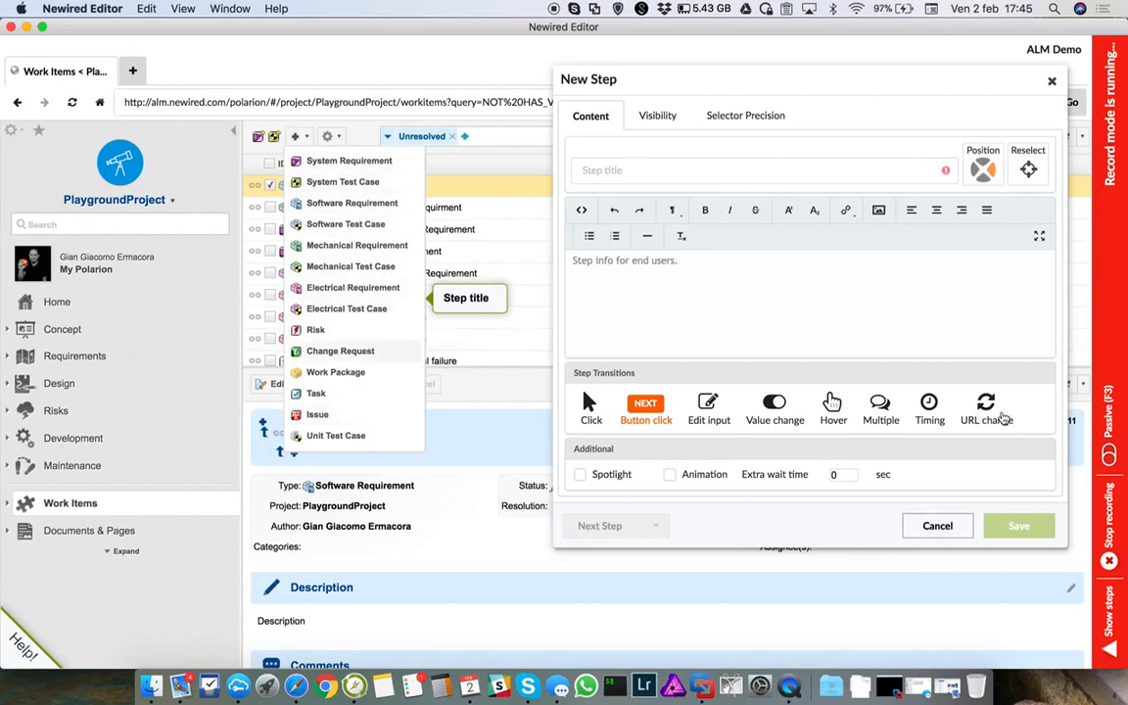
left_click(985, 405)
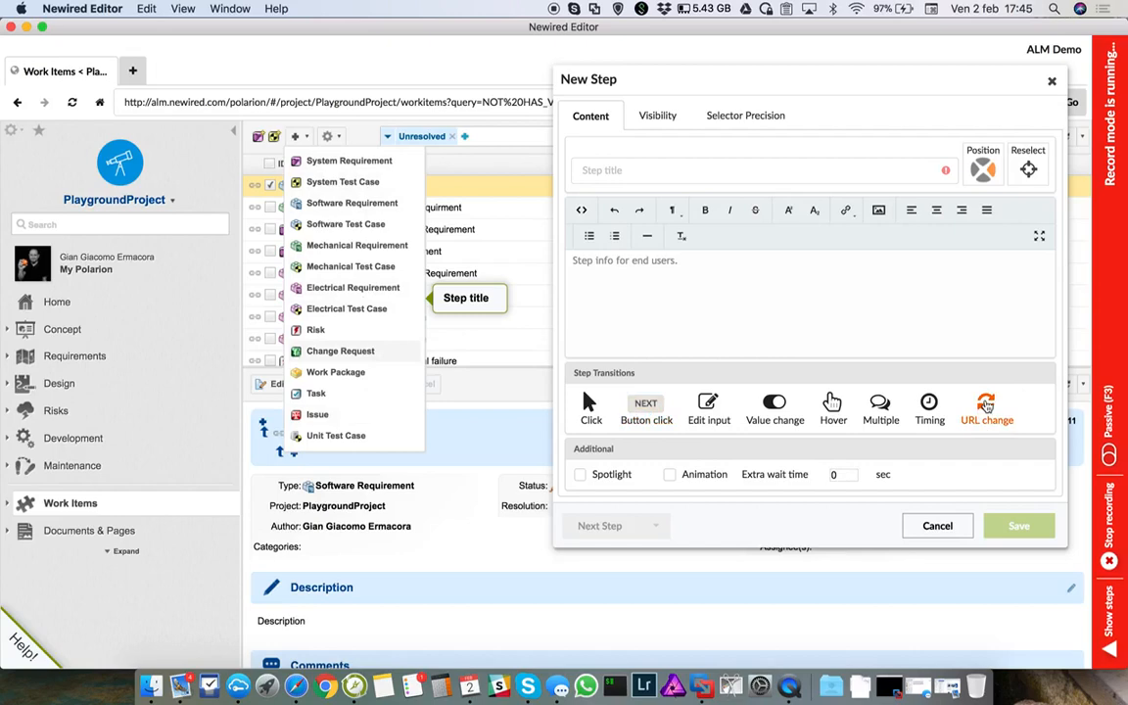
left_click_drag(851, 76, 856, 165)
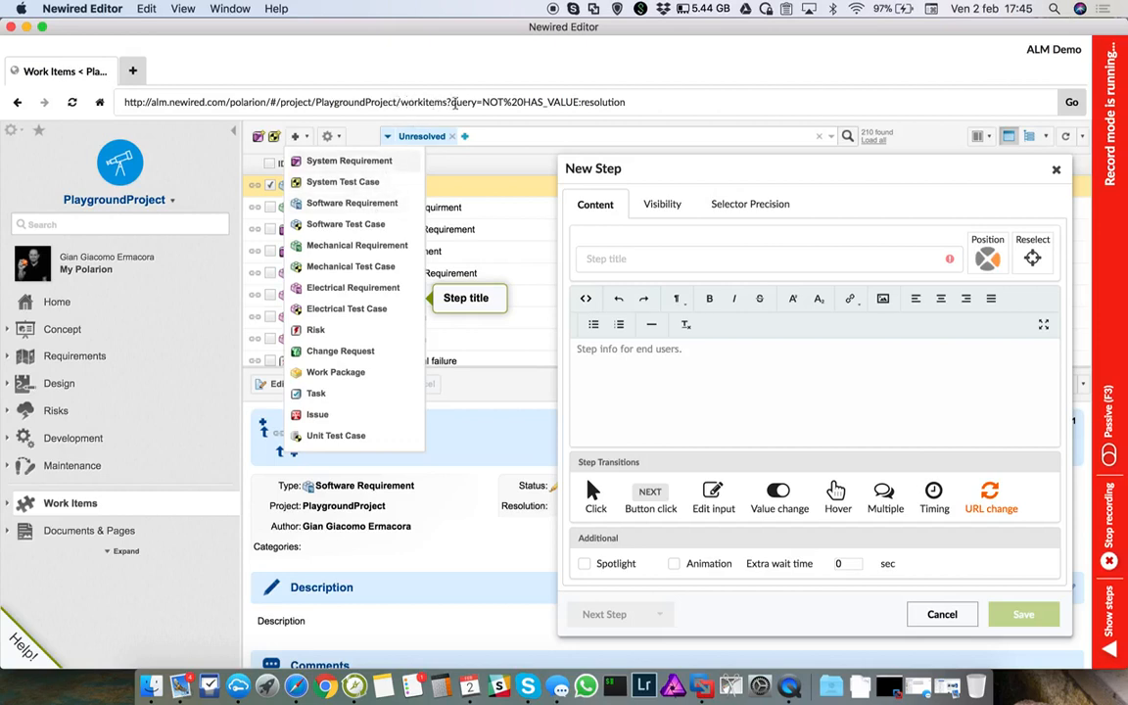
left_click_drag(740, 162, 710, 137)
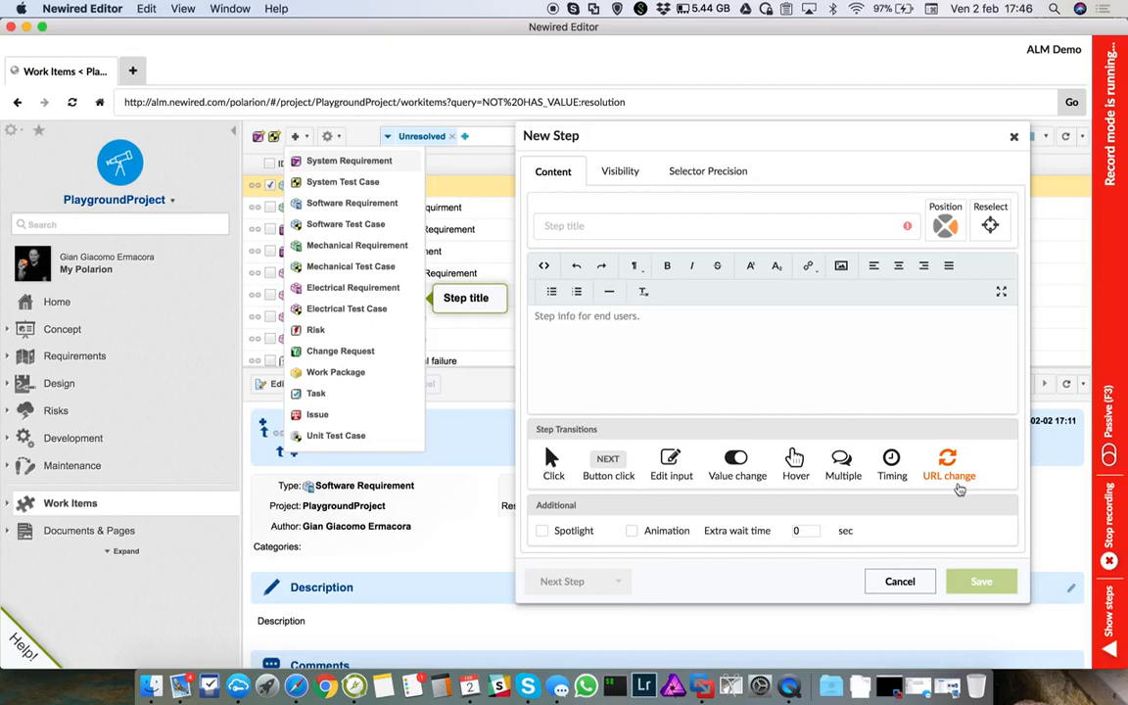
- Enable Animation for the type list step and enter its text "Select One of the Available Item"
left_click(634, 532)
left_click(573, 329)
type("Se")
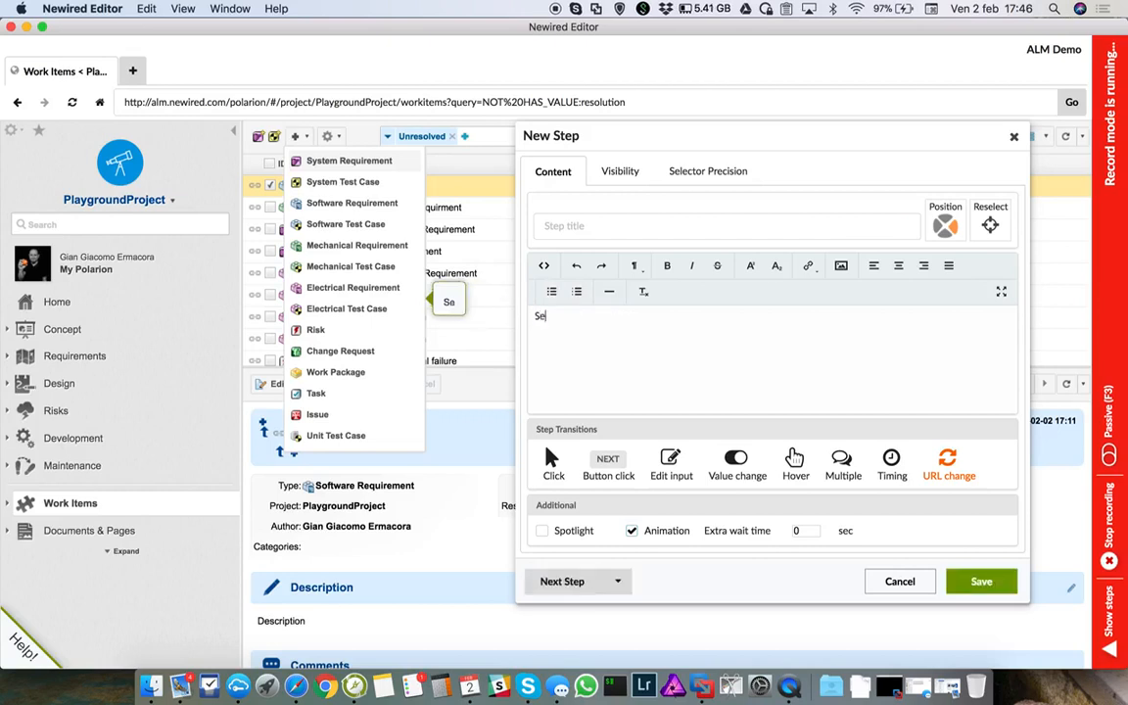
type("lect On")
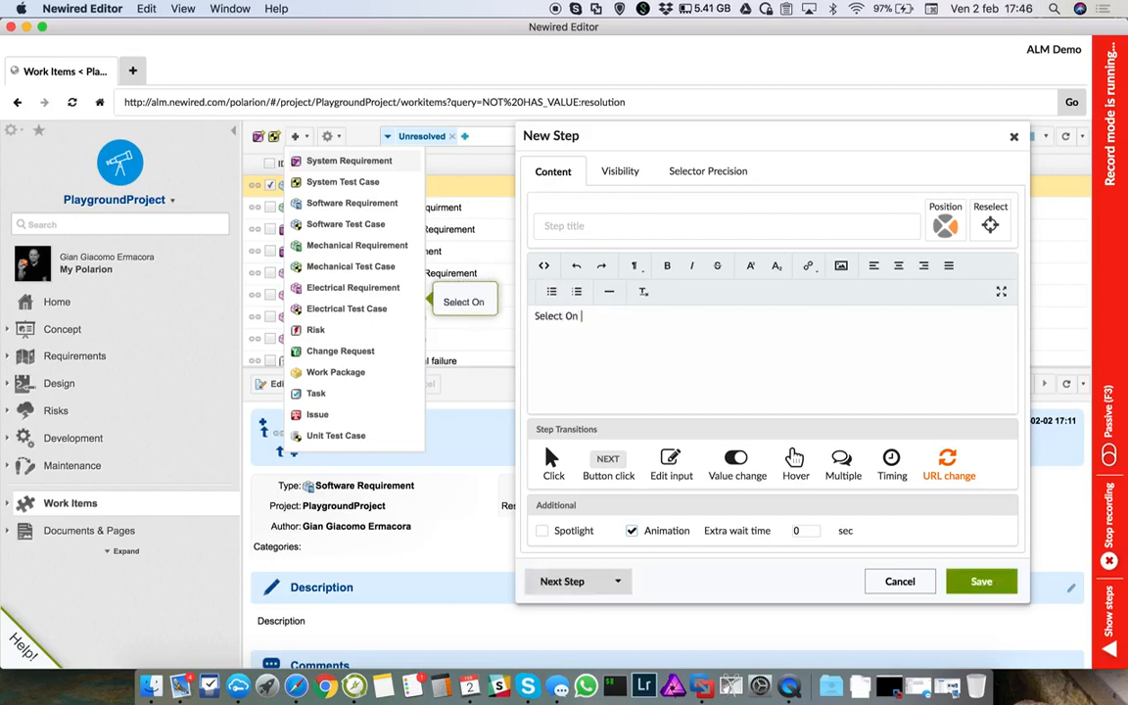
type("e of the ")
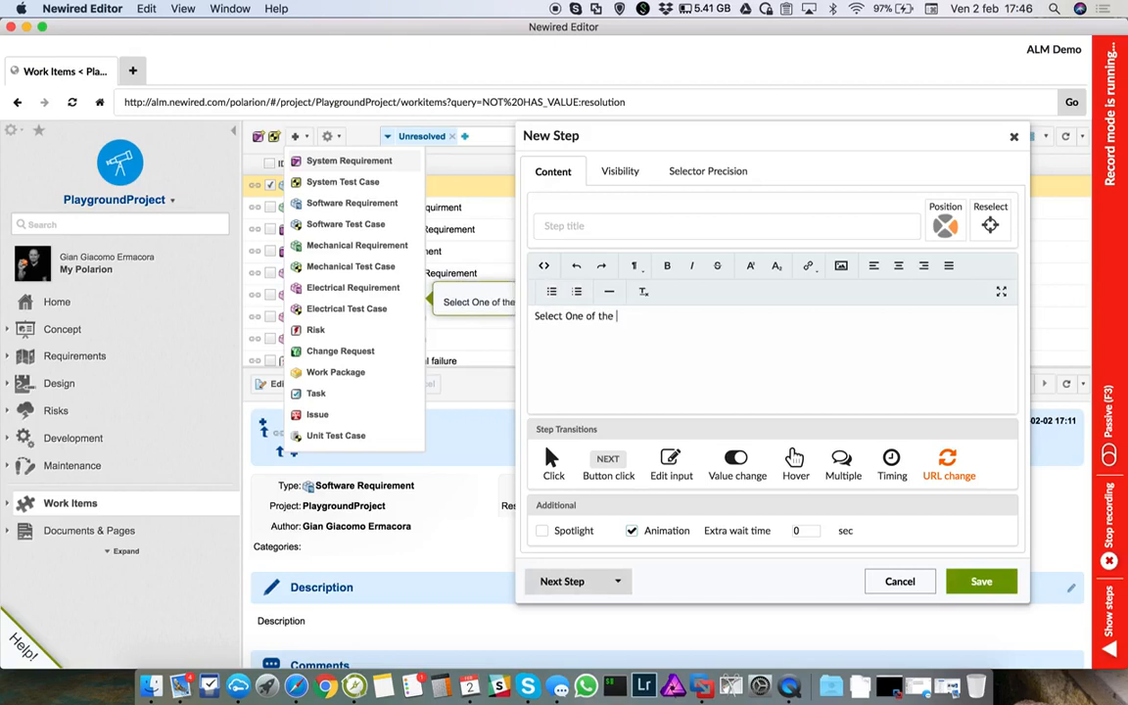
type("Availab")
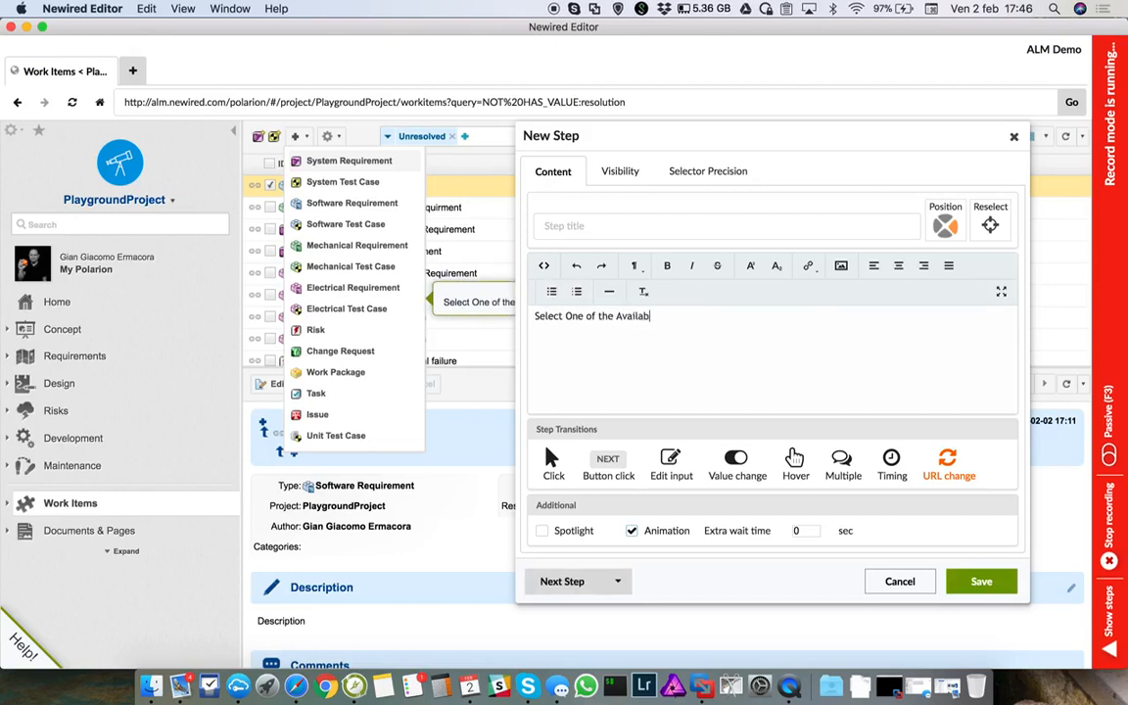
type("le Item")
- Try Spotlight on the type list step, turn it off again and save the step
left_click(542, 531)
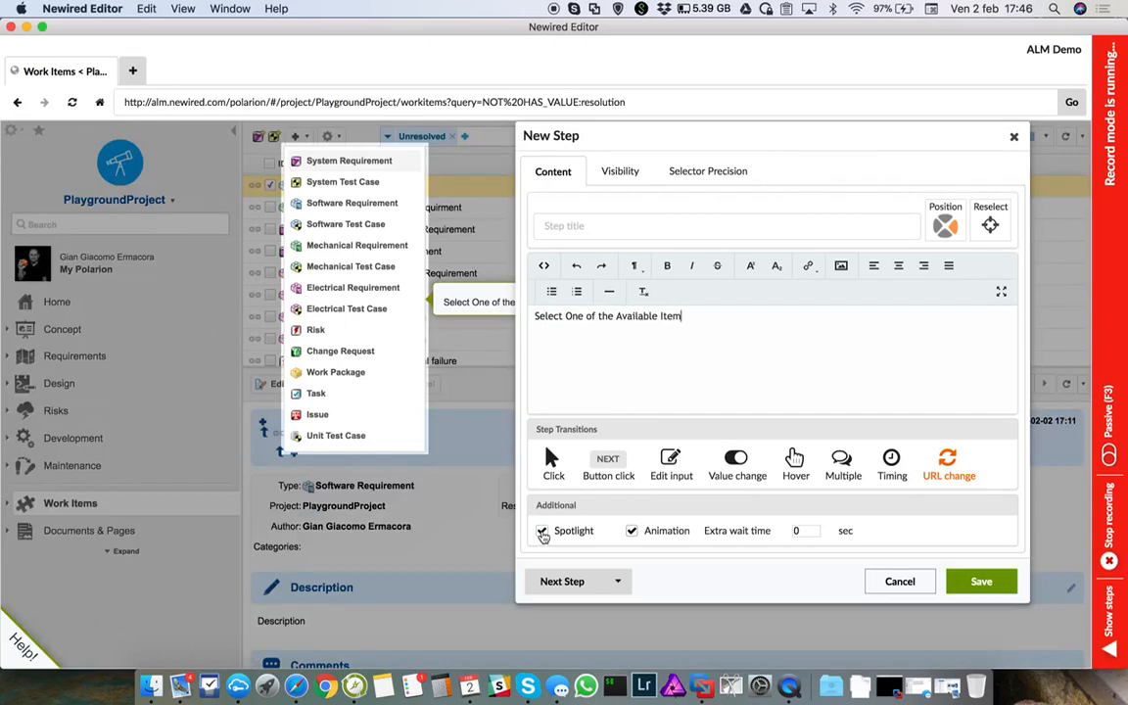
left_click(542, 532)
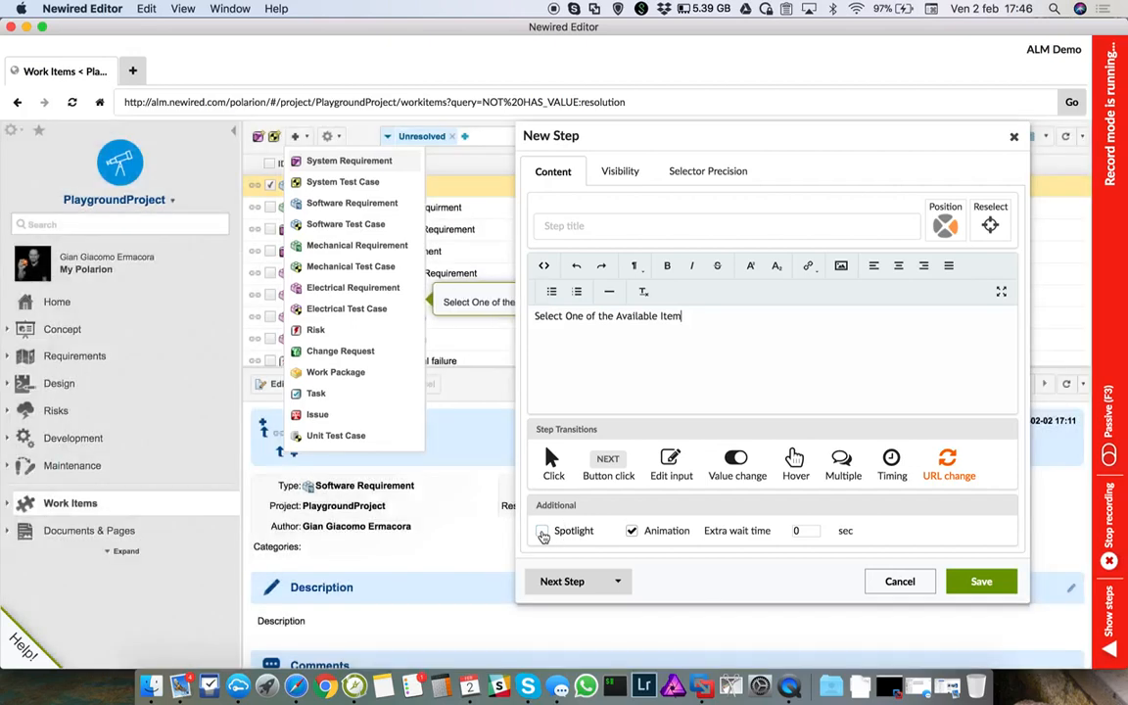
left_click(981, 582)
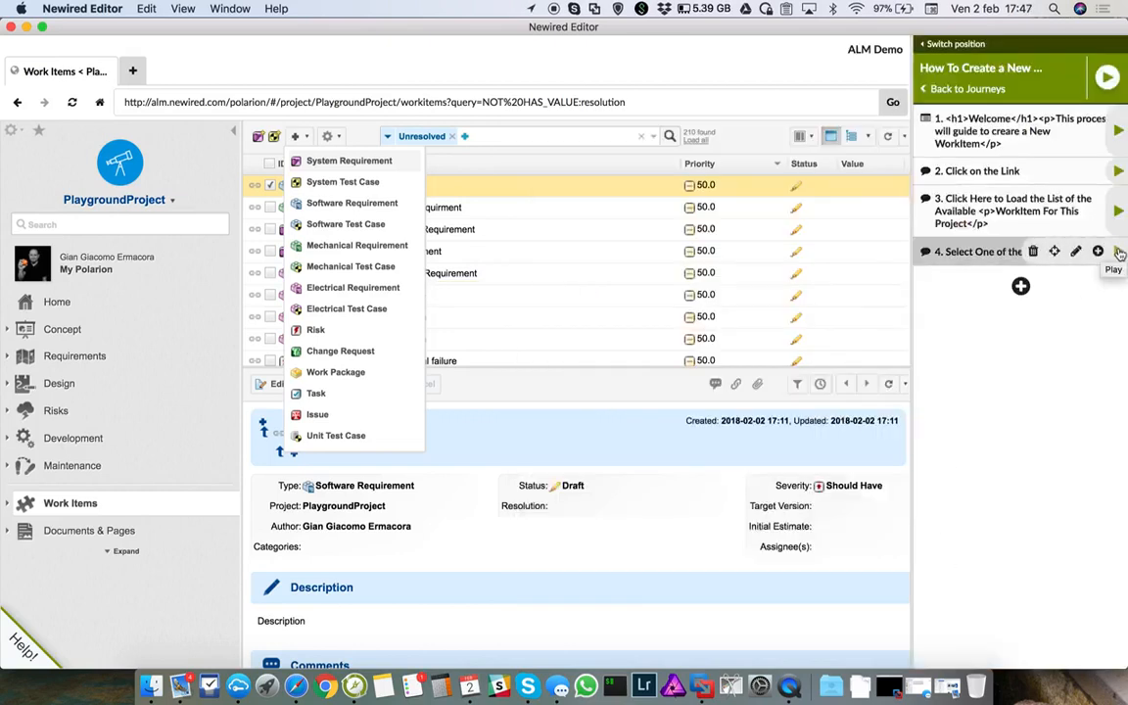
- Play the type list step and choose Software Requirement to open the new work item form
left_click(1119, 254)
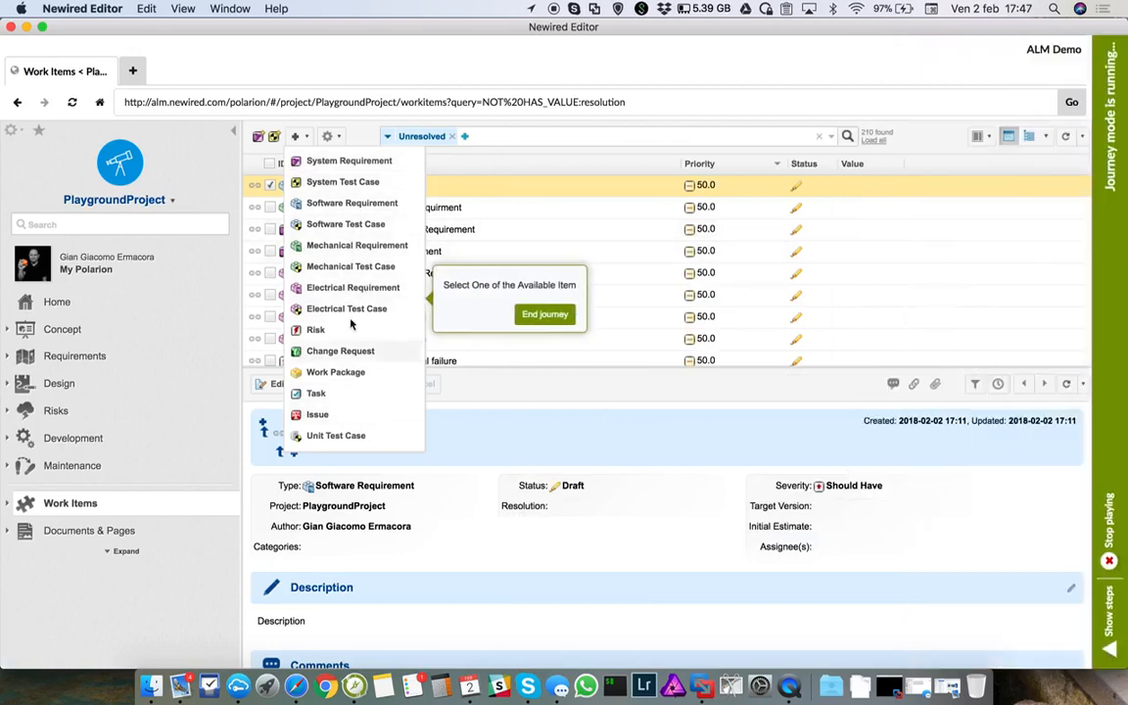
left_click(355, 205)
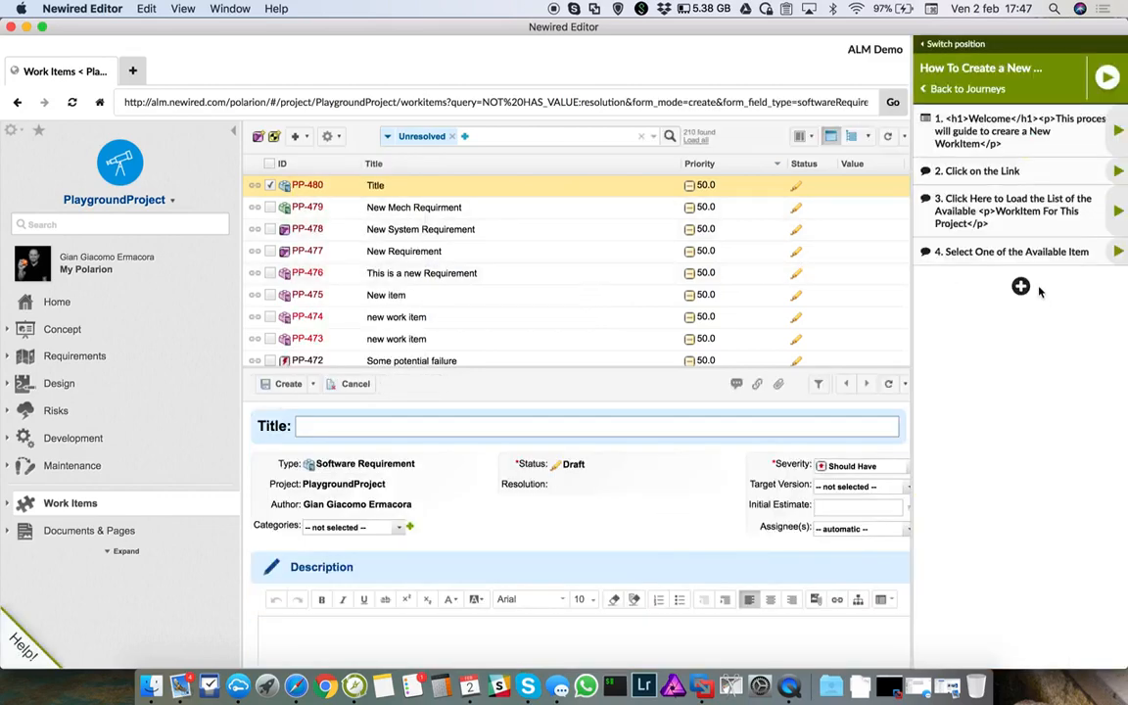
- Add a journey step attached to the Title field of the new work item form, moving its editor clear of the field
mouse_move(1020, 287)
left_click(1024, 323)
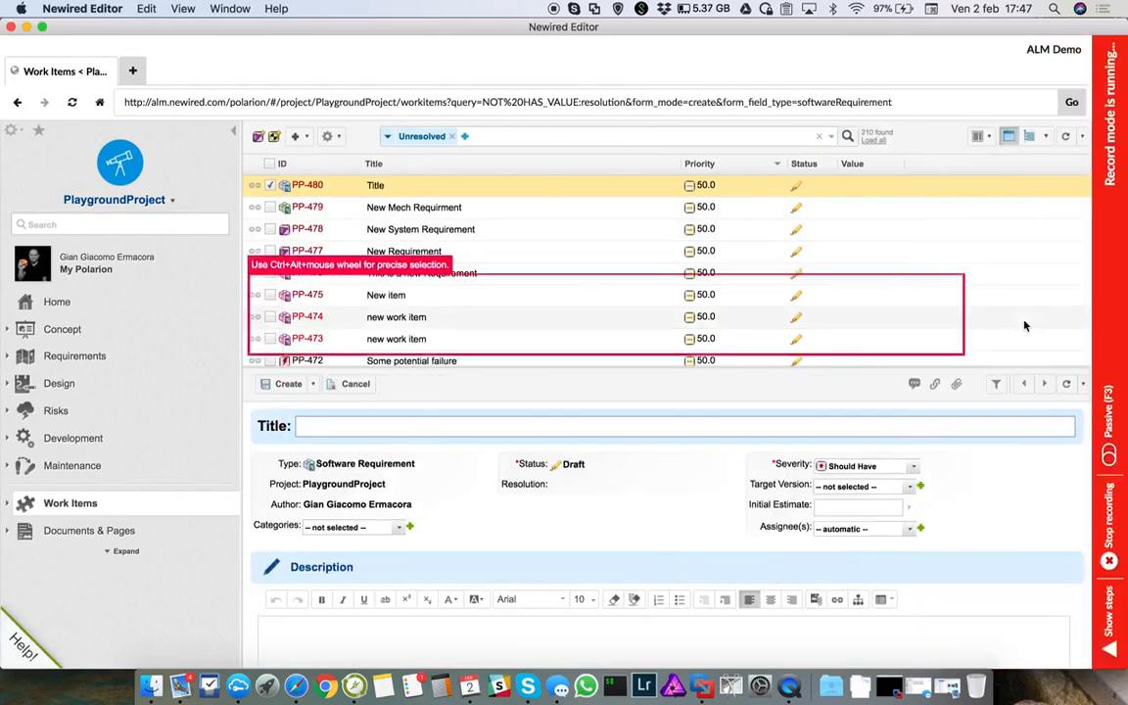
left_click(788, 432)
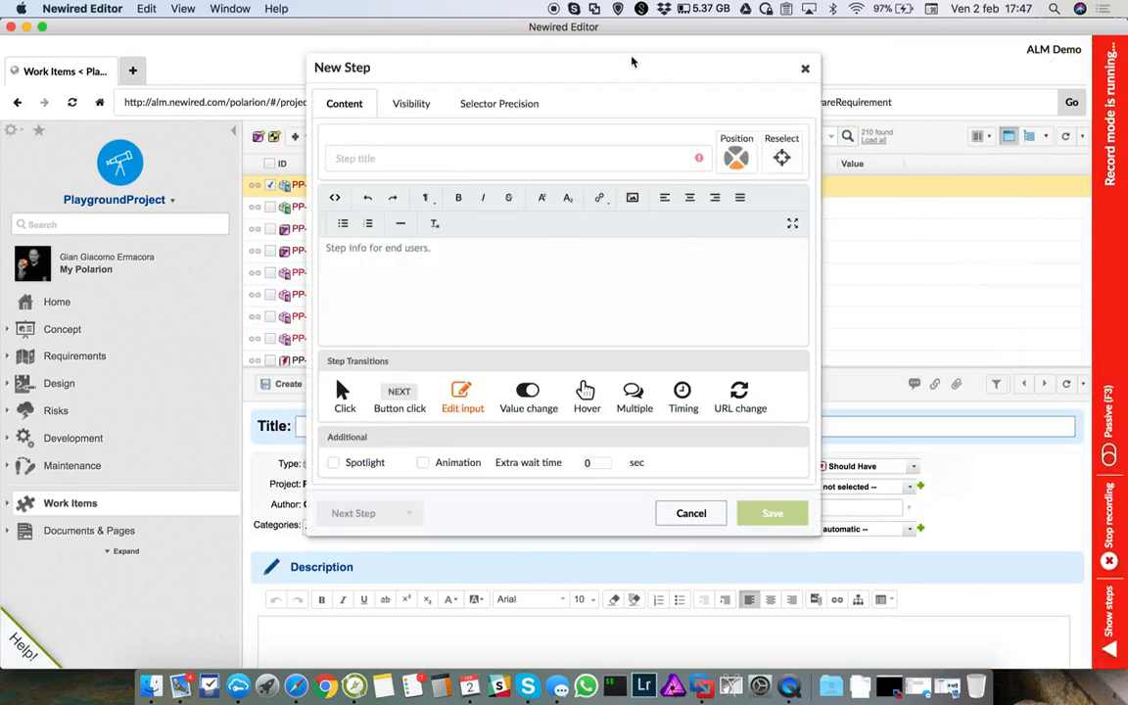
left_click_drag(687, 68, 356, 129)
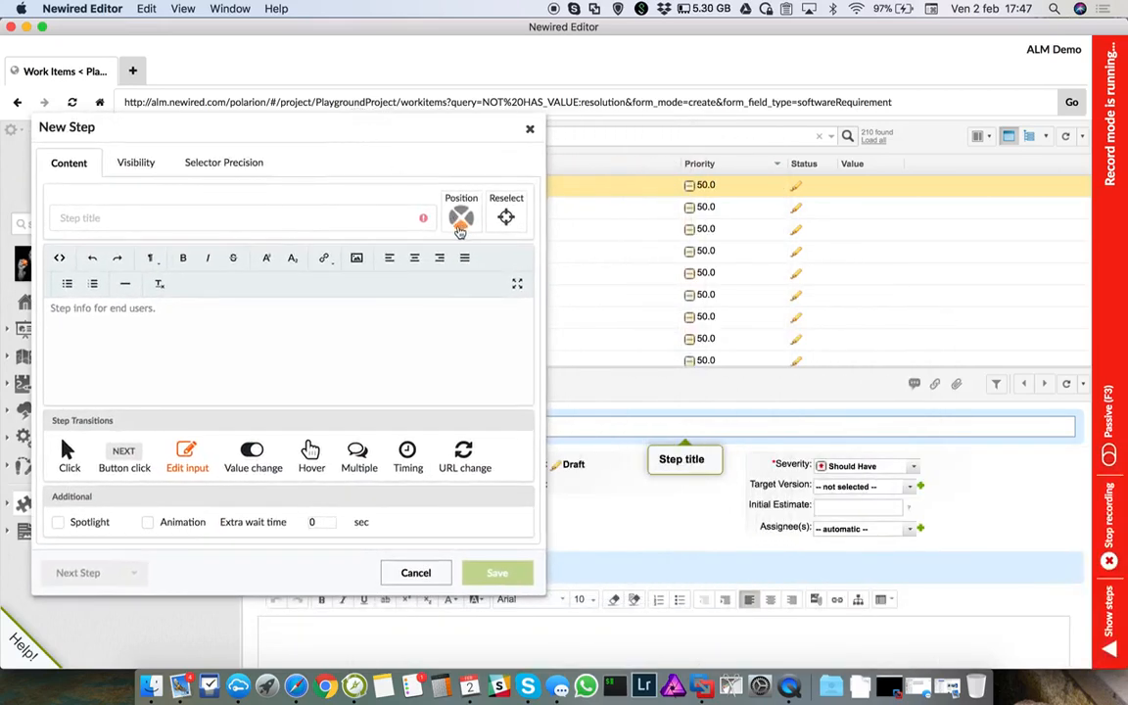
- Try the balloon on different sides of the Title field and place it below the field
left_click(464, 218)
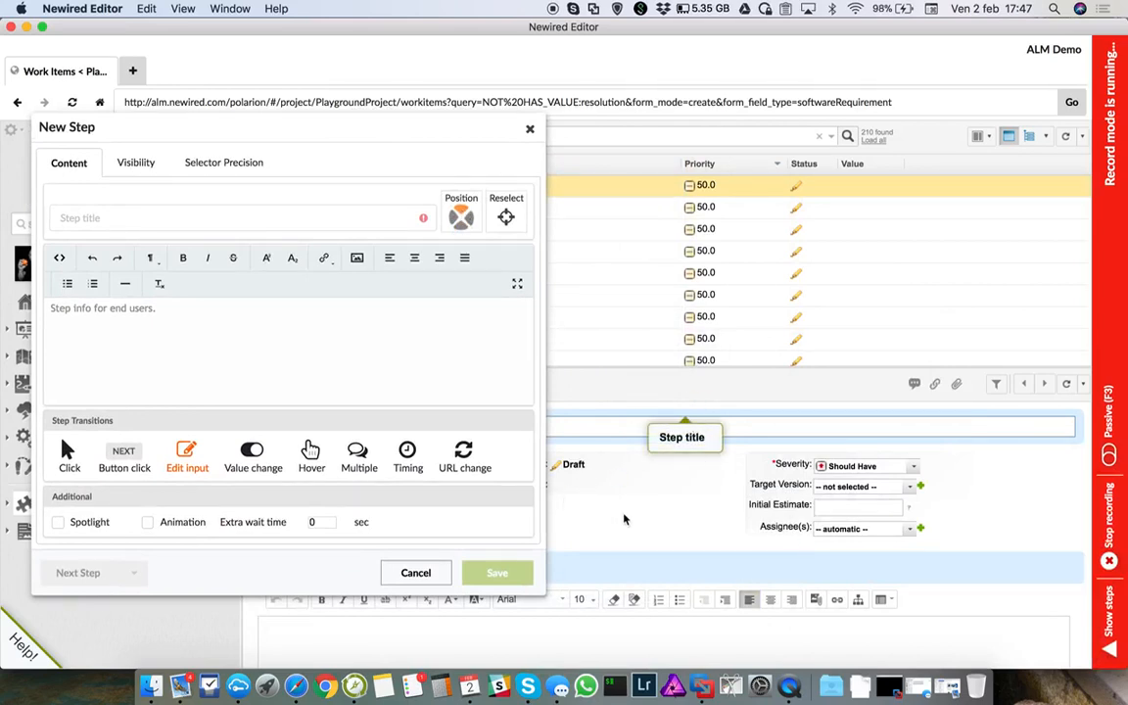
left_click(463, 229)
left_click_drag(367, 122, 972, 127)
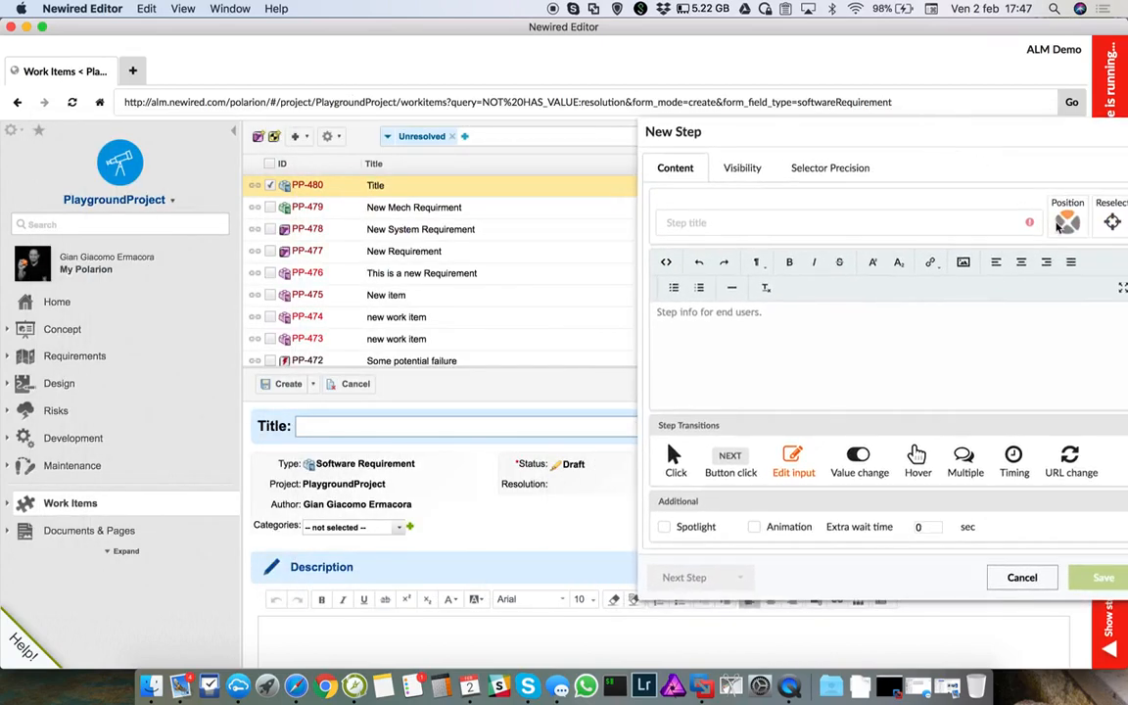
left_click(1058, 224)
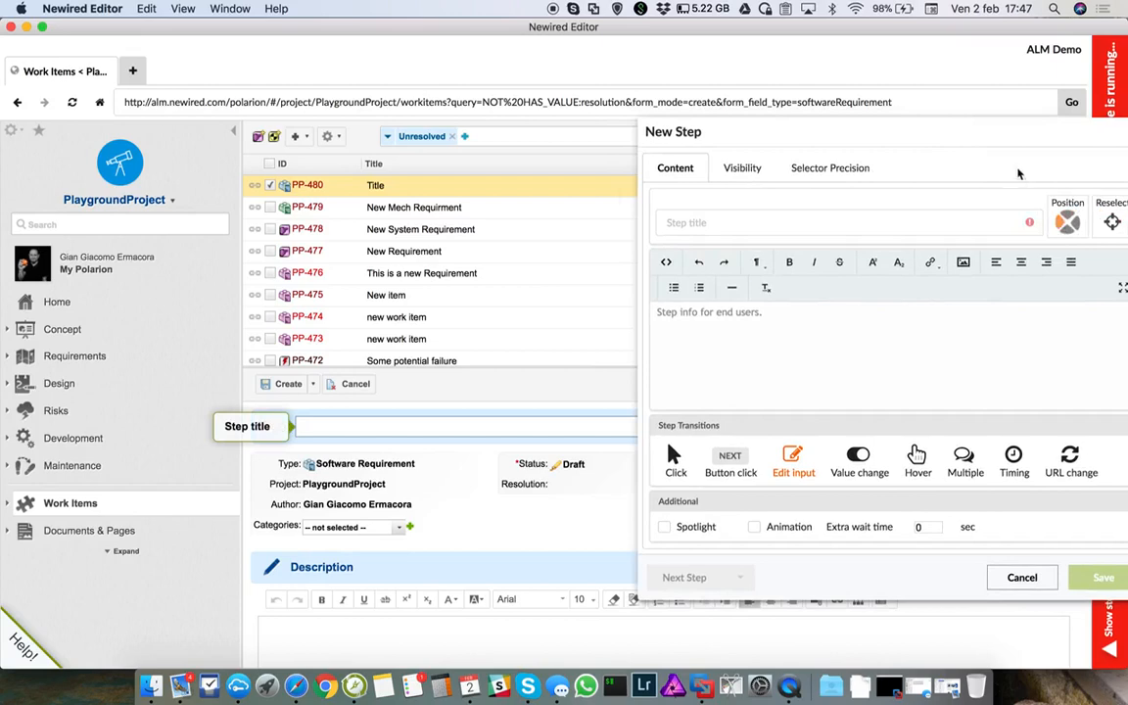
left_click_drag(1013, 133, 432, 156)
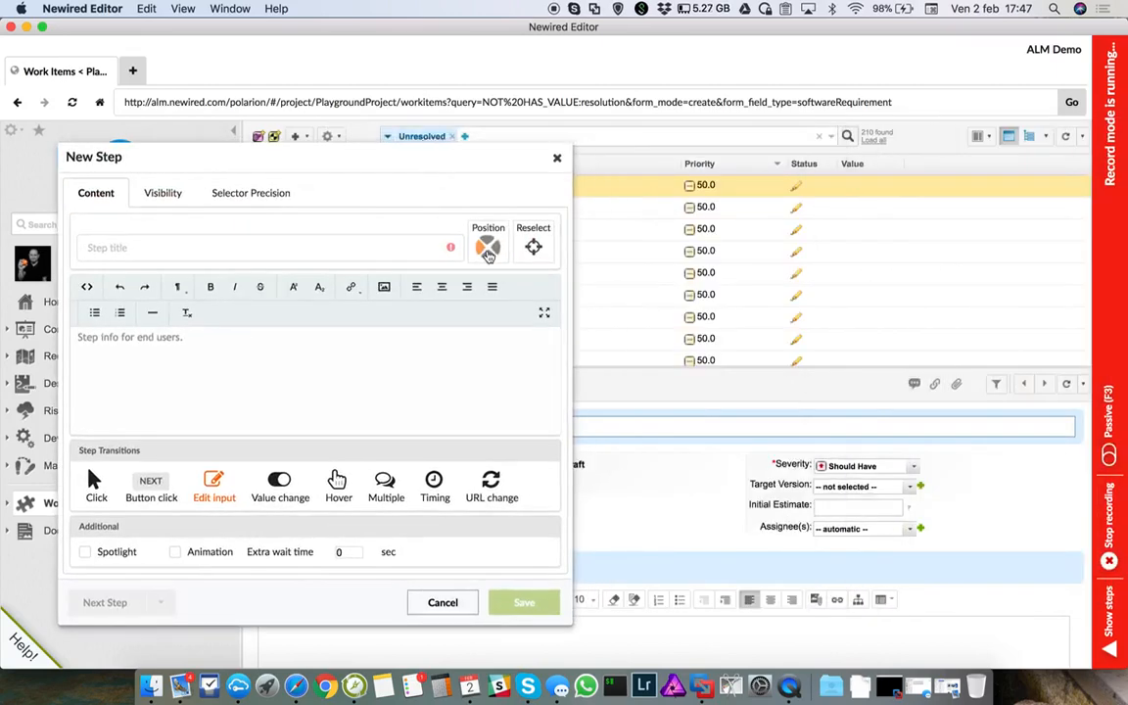
left_click(488, 250)
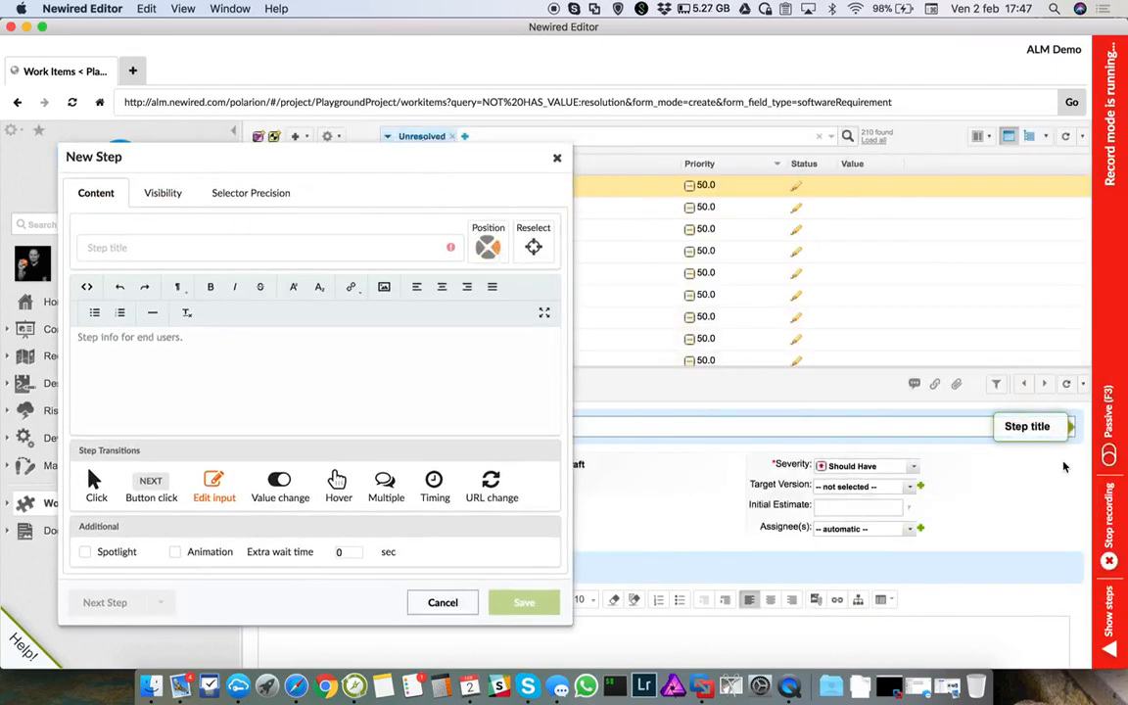
left_click(488, 253)
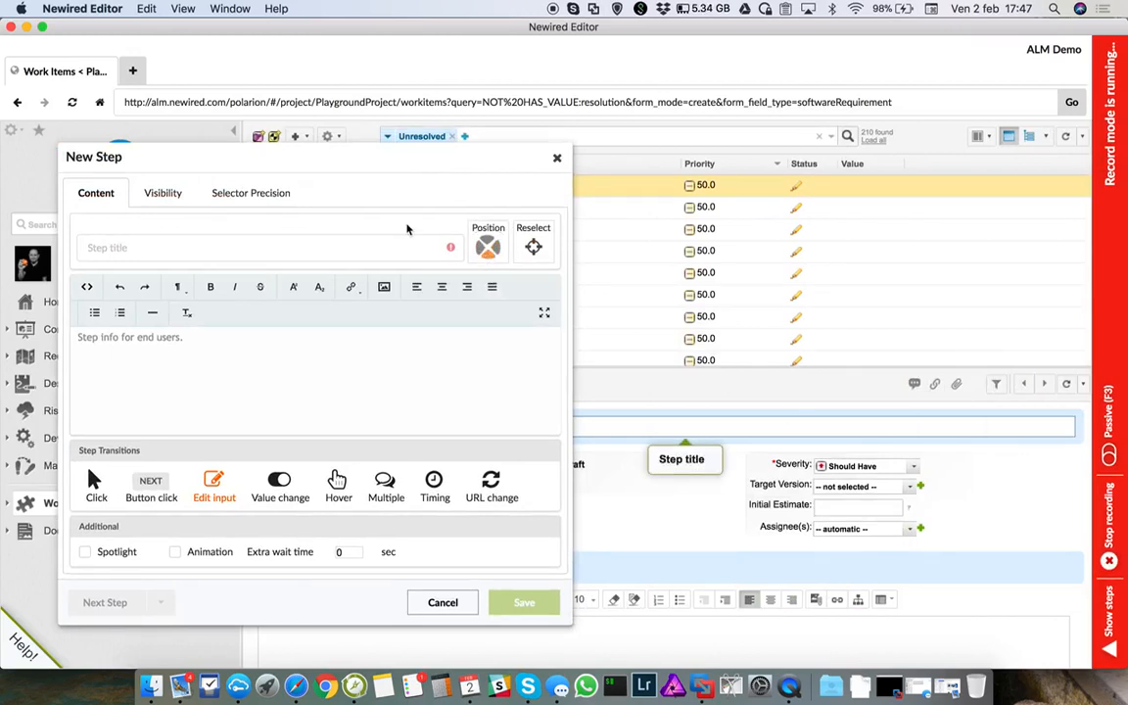
- Use the Edit input transition for the Title field step and enter its text "Type here the text of the new WI"
left_click_drag(352, 145, 850, 120)
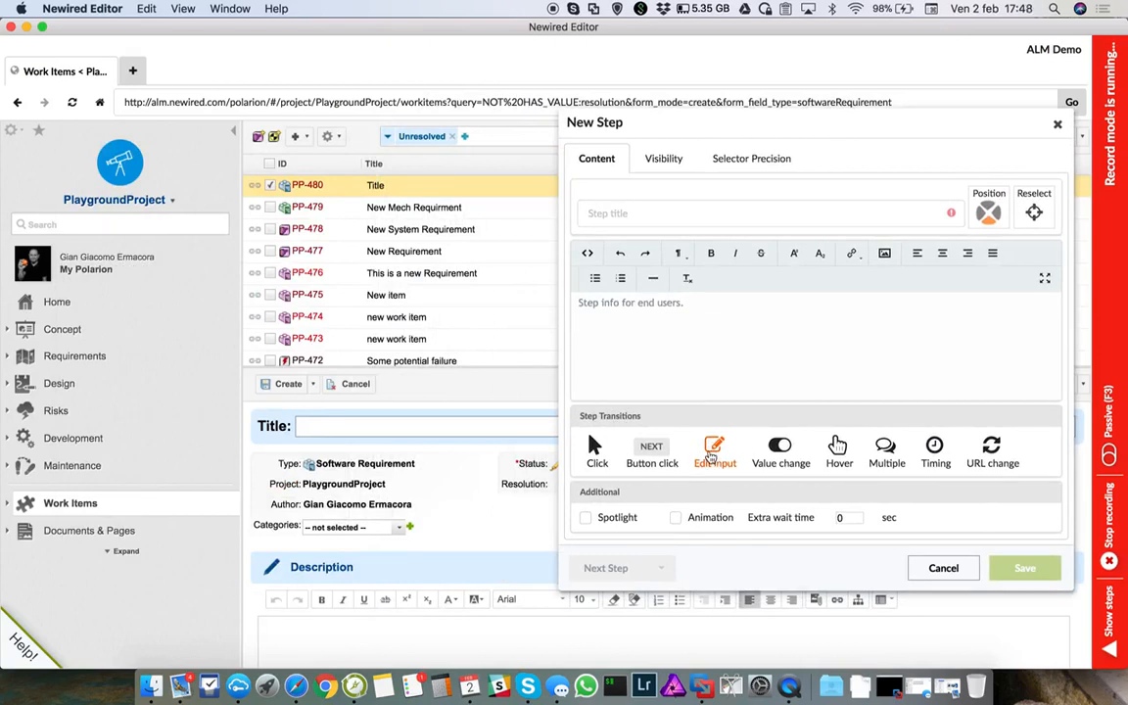
left_click(713, 452)
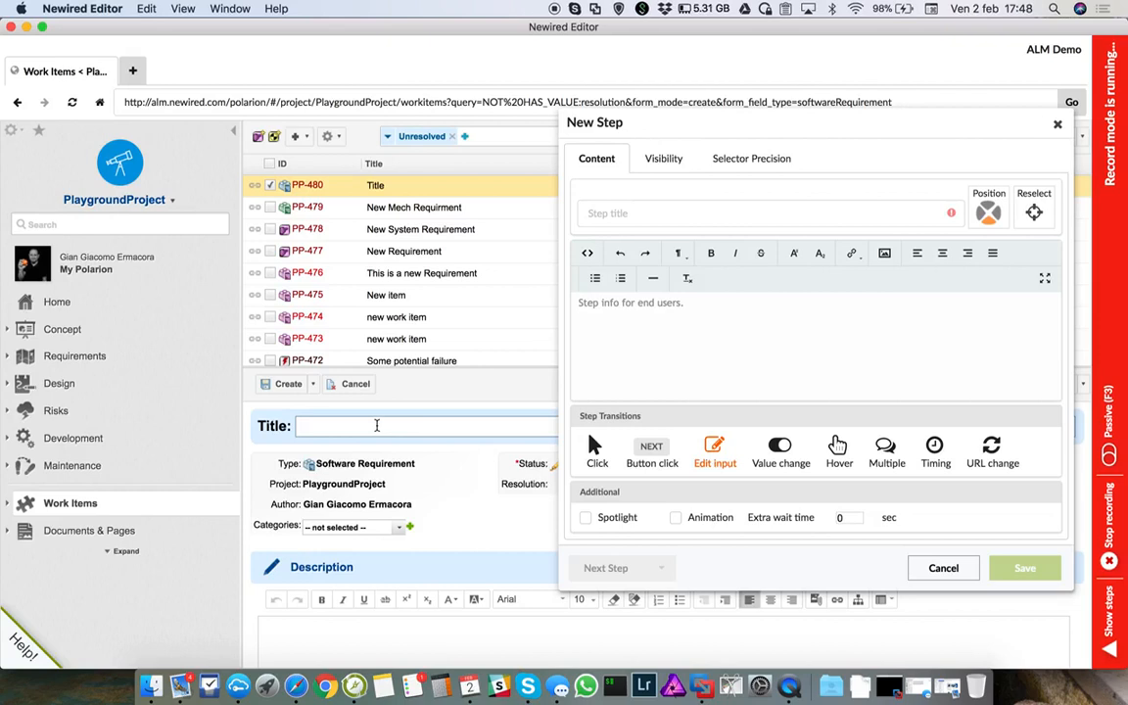
left_click(635, 309)
type("Type ")
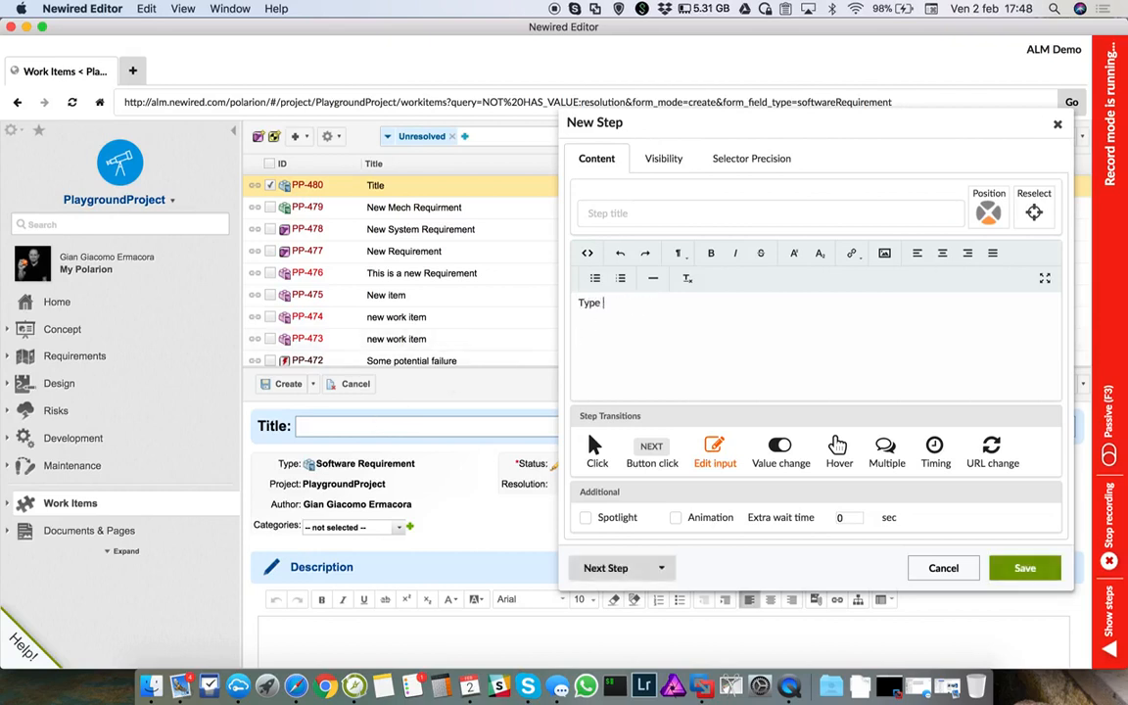
type("here the tex")
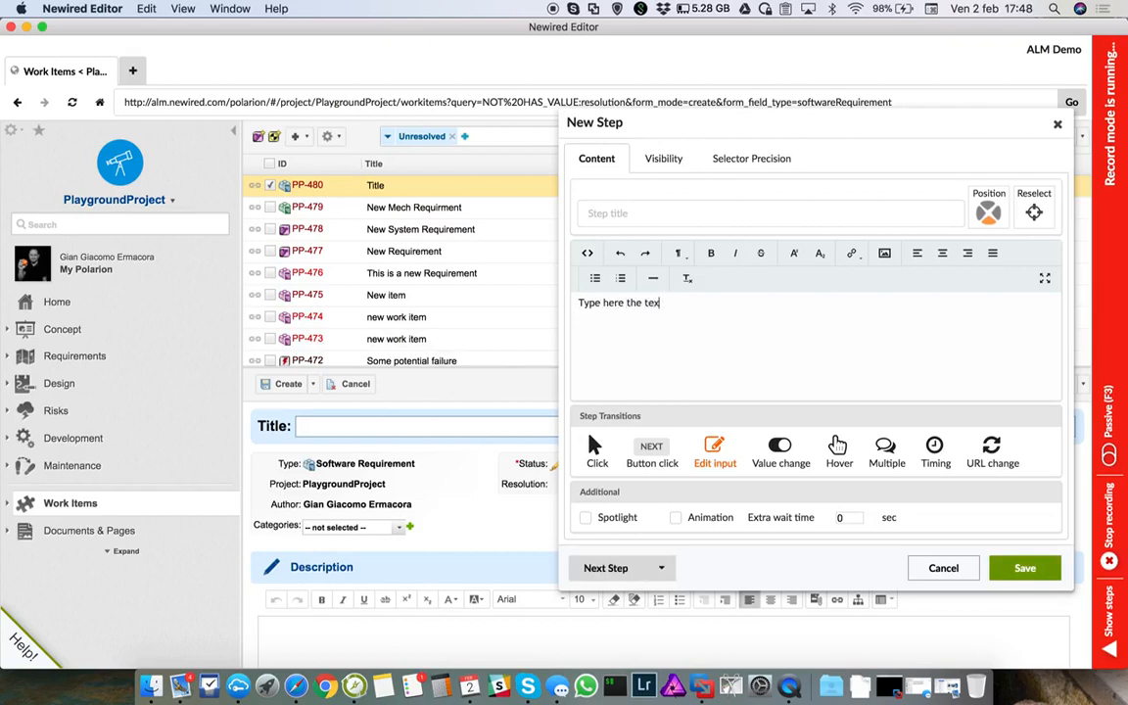
type("t of the new WI")
- Try Spotlight on the Title field step, turn it off, enable Animation instead and save the step
left_click(585, 518)
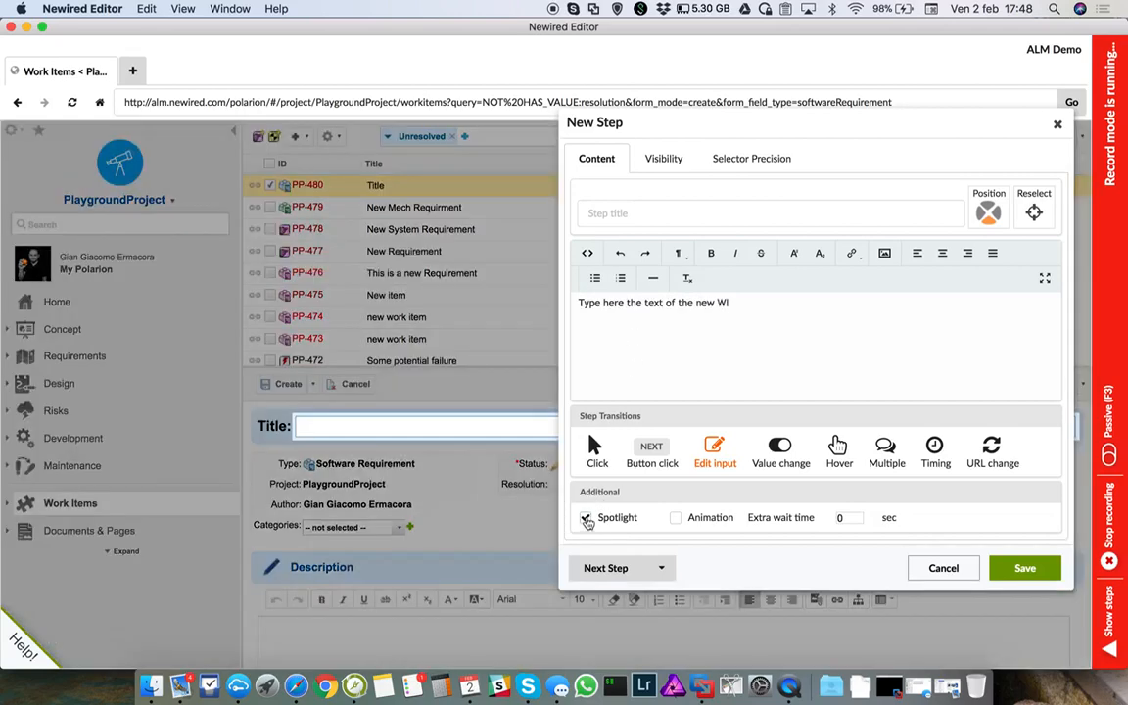
left_click_drag(733, 133, 686, 80)
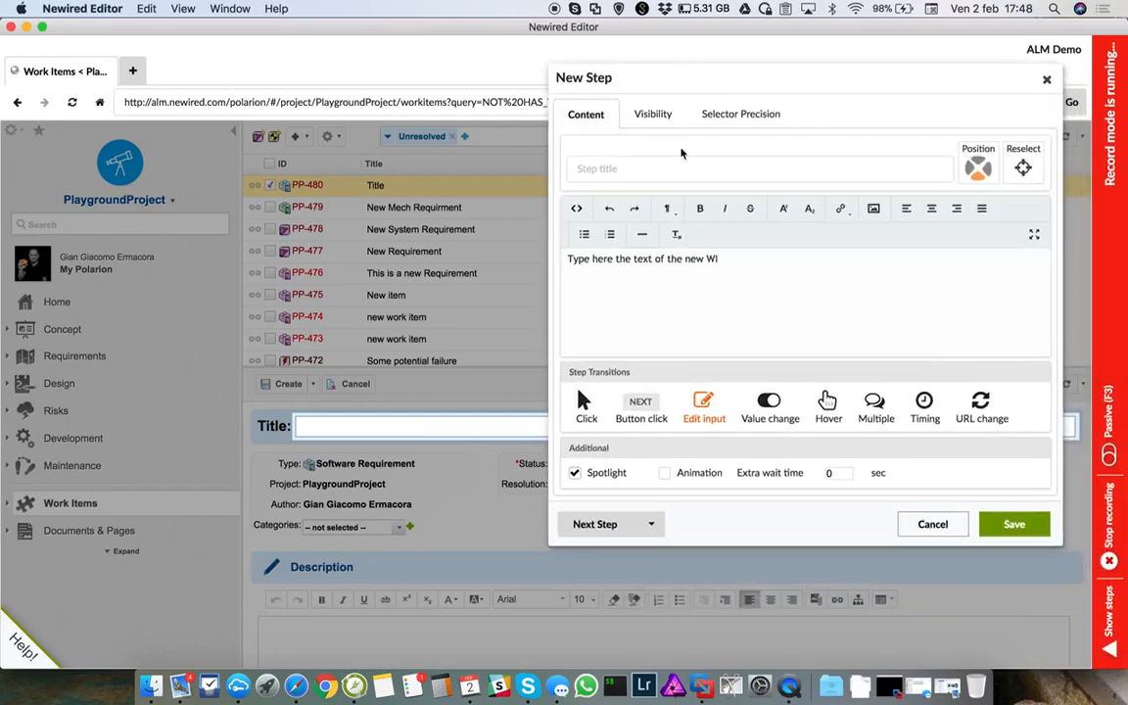
left_click(664, 473)
left_click(575, 474)
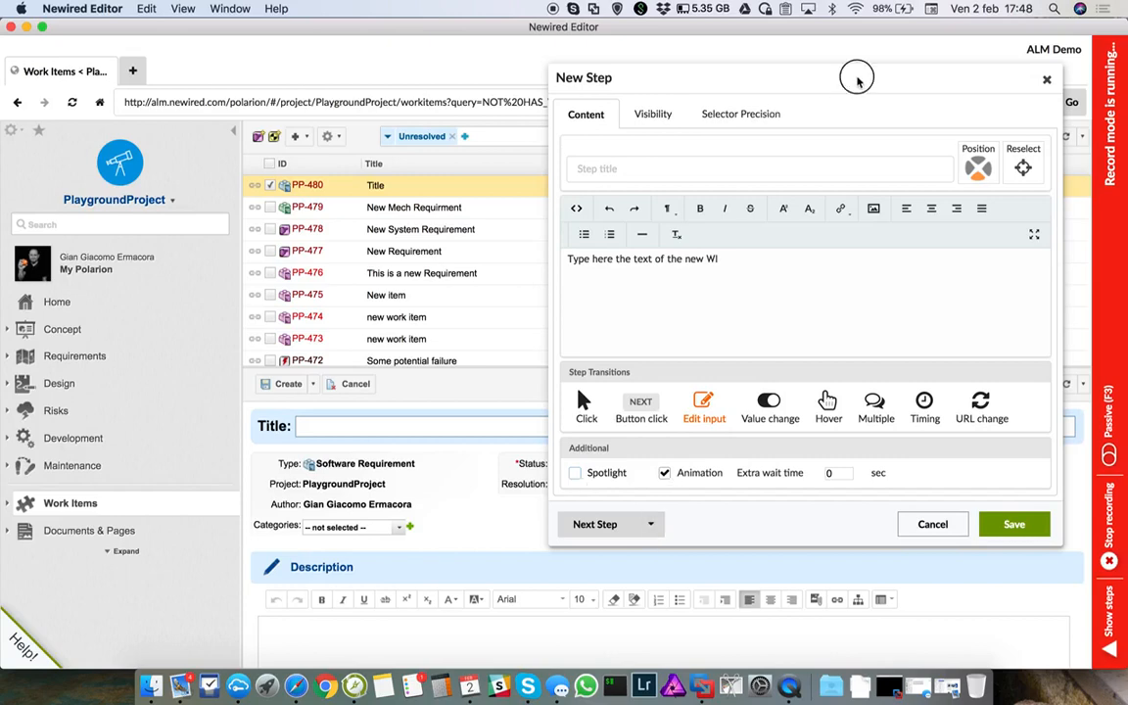
left_click_drag(855, 80, 364, 86)
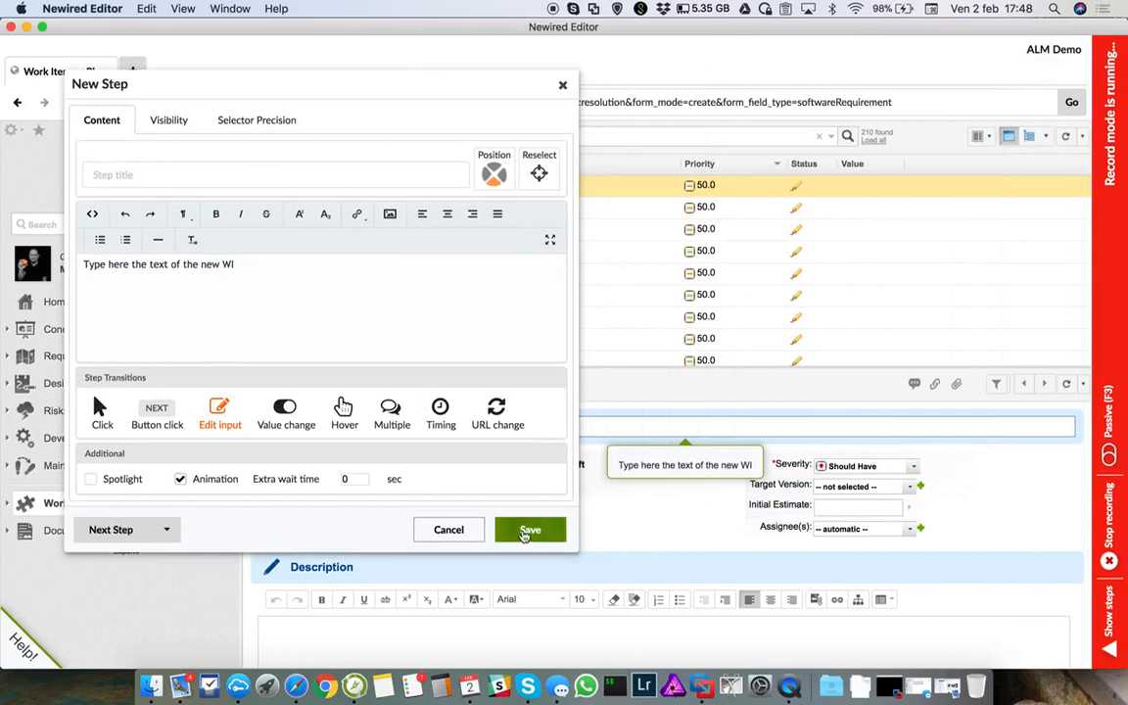
left_click(529, 530)
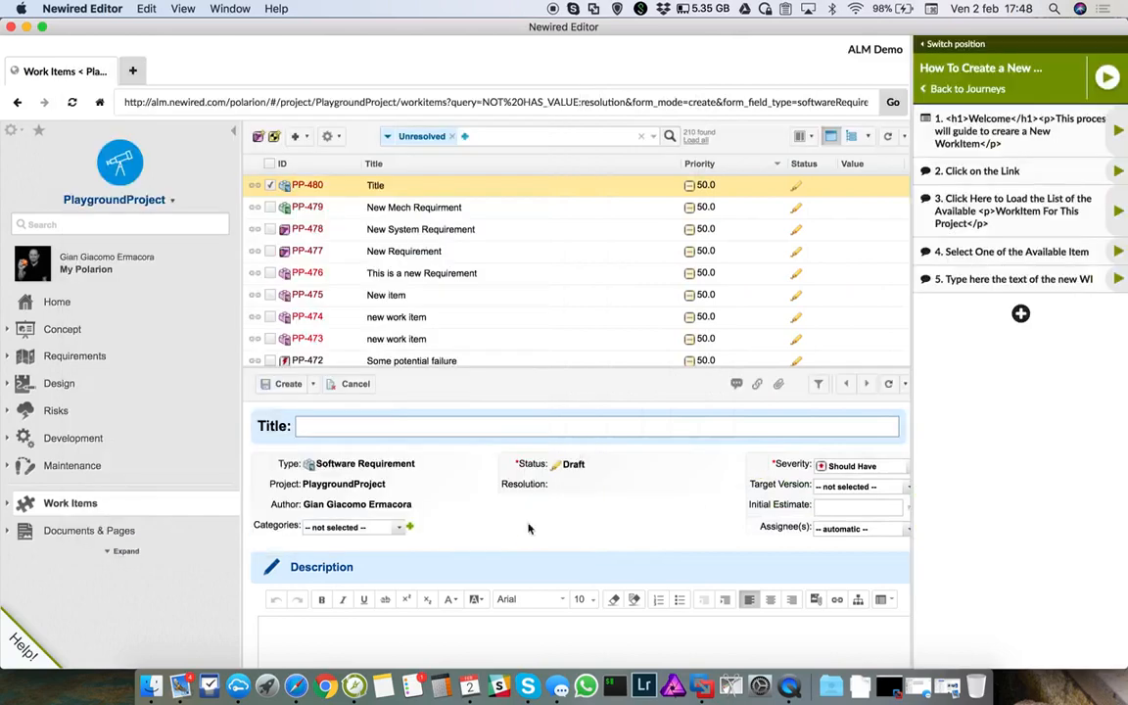
- Add a journey step attached to the Description text area with its balloon above, moving the step editor clear of it
left_click(1022, 318)
left_click(1022, 352)
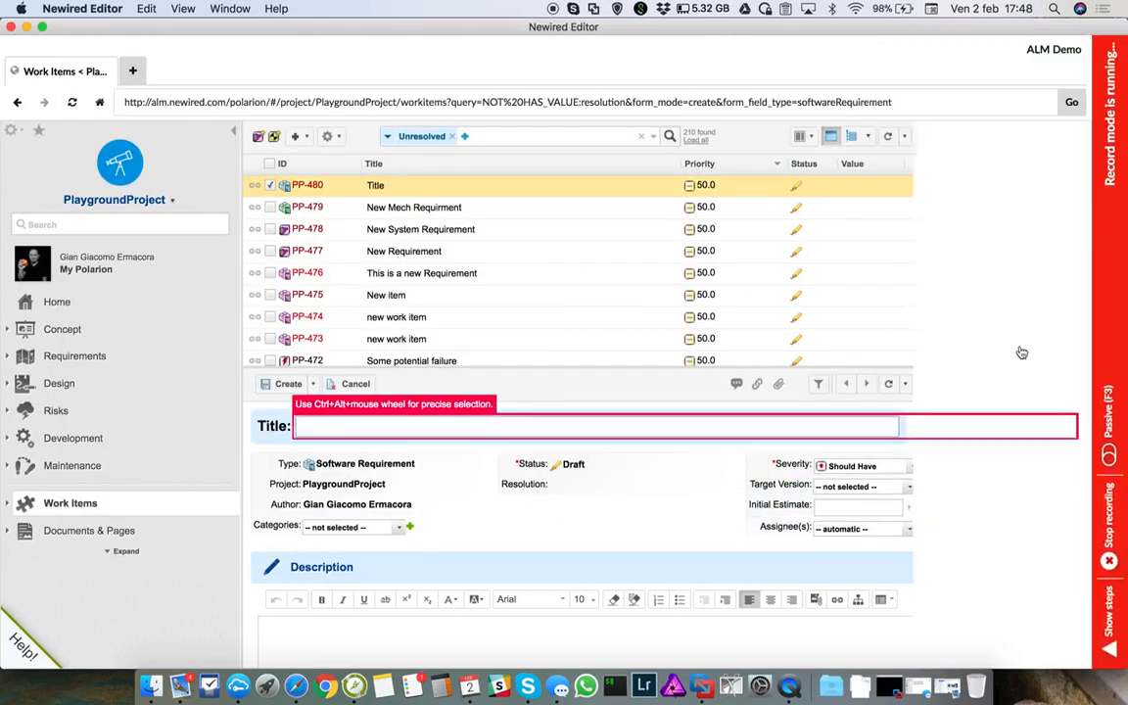
left_click(655, 581)
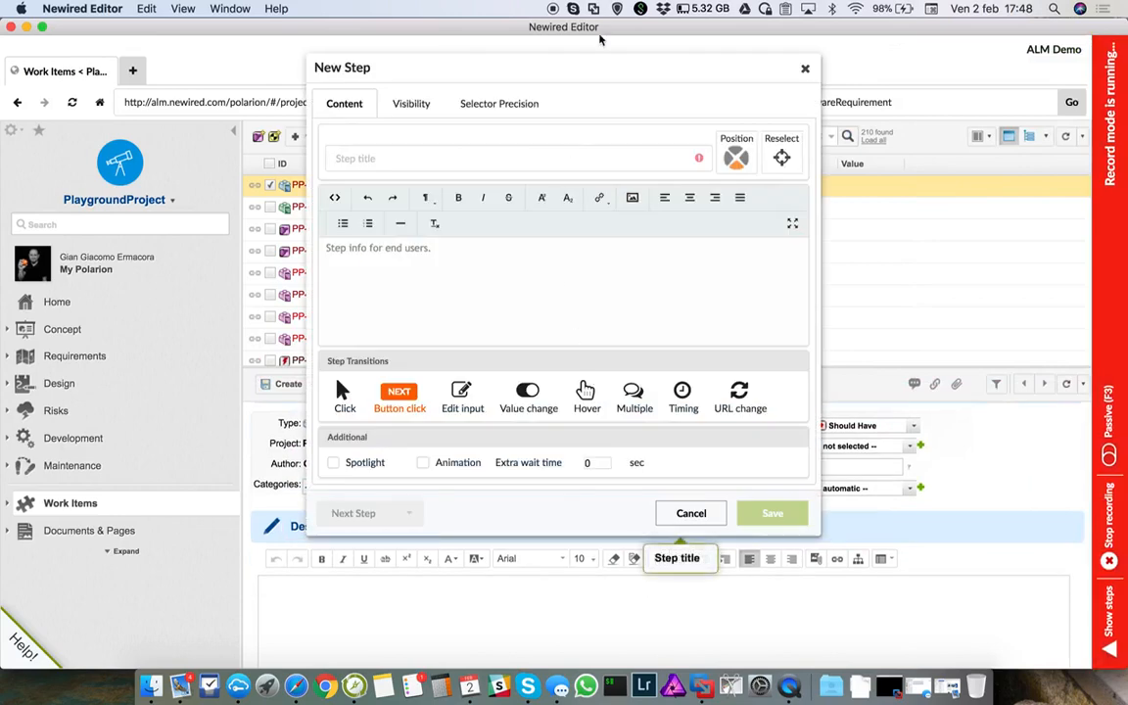
left_click_drag(527, 69, 235, 127)
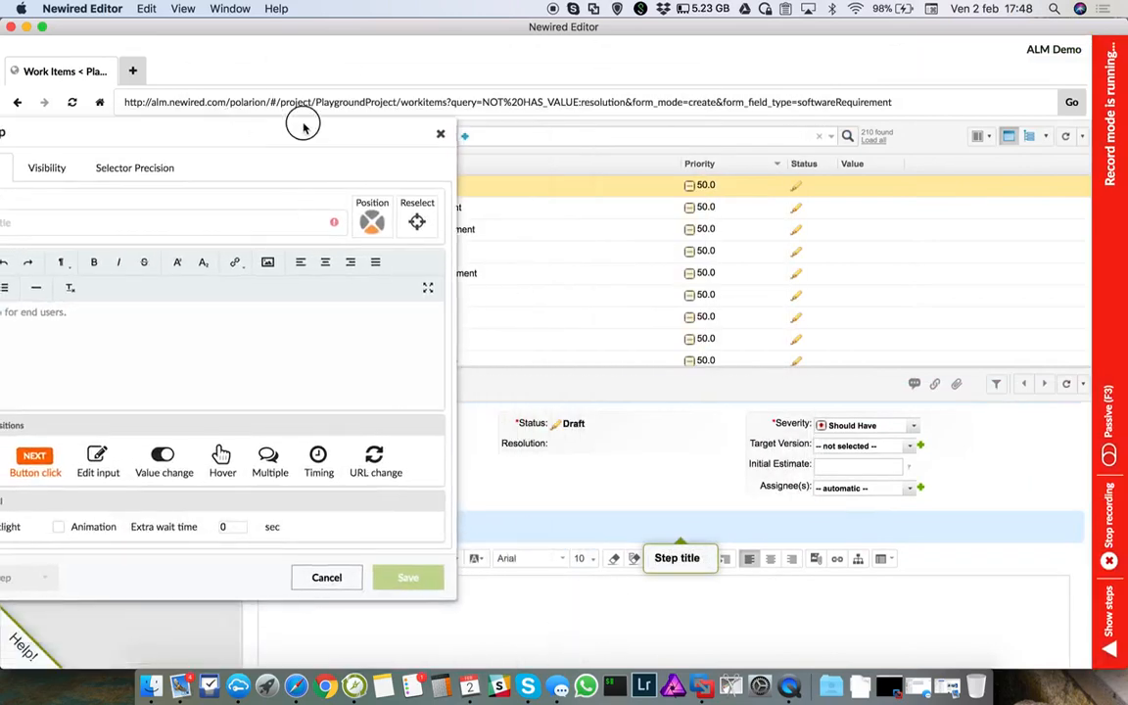
left_click_drag(300, 121, 498, 102)
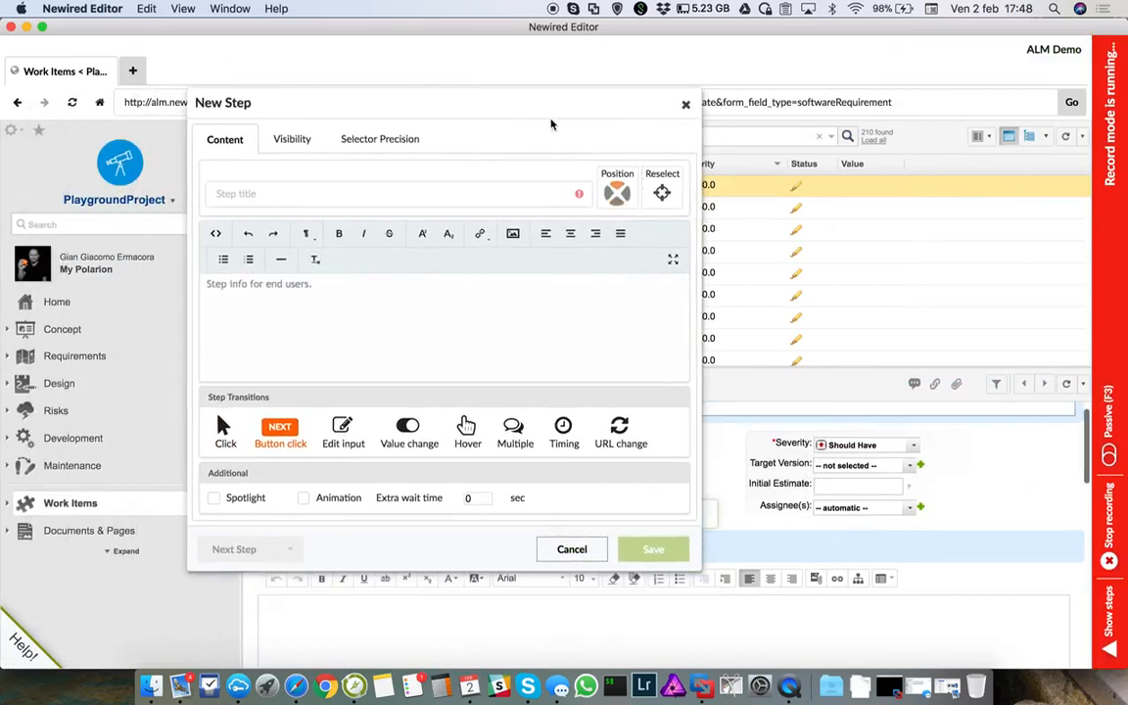
left_click_drag(513, 93, 432, 56)
- Enter the Description step's text "Use the Description Field to add yout WI Description"
left_click(249, 247)
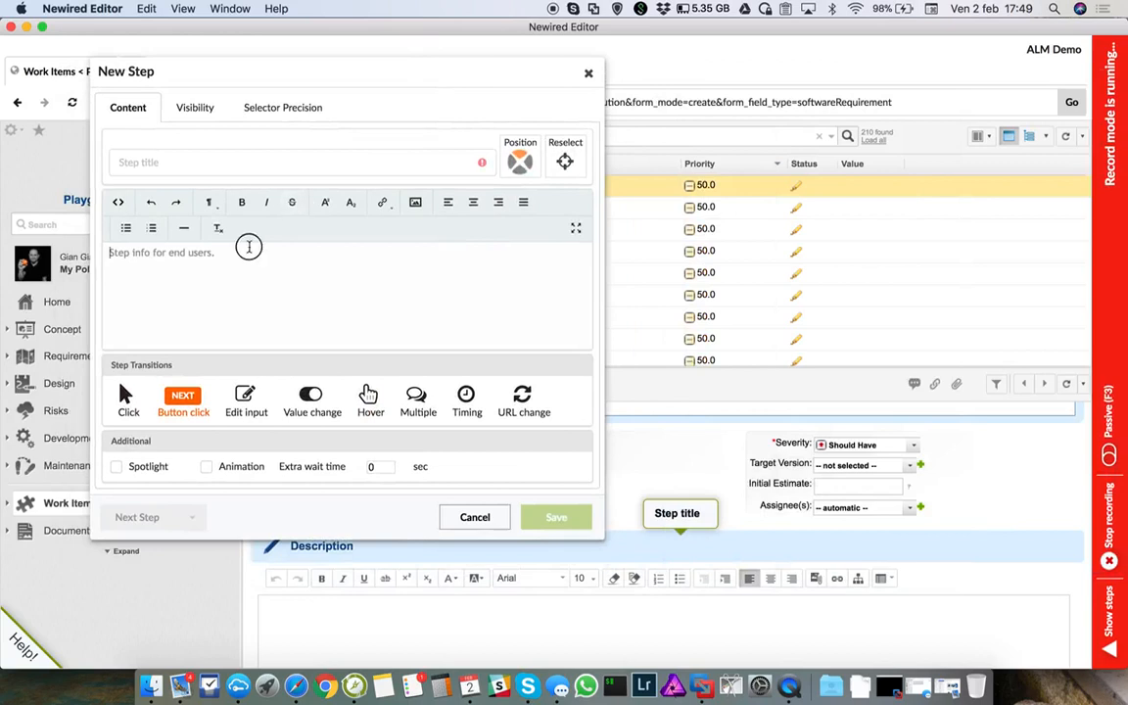
type("Use thi")
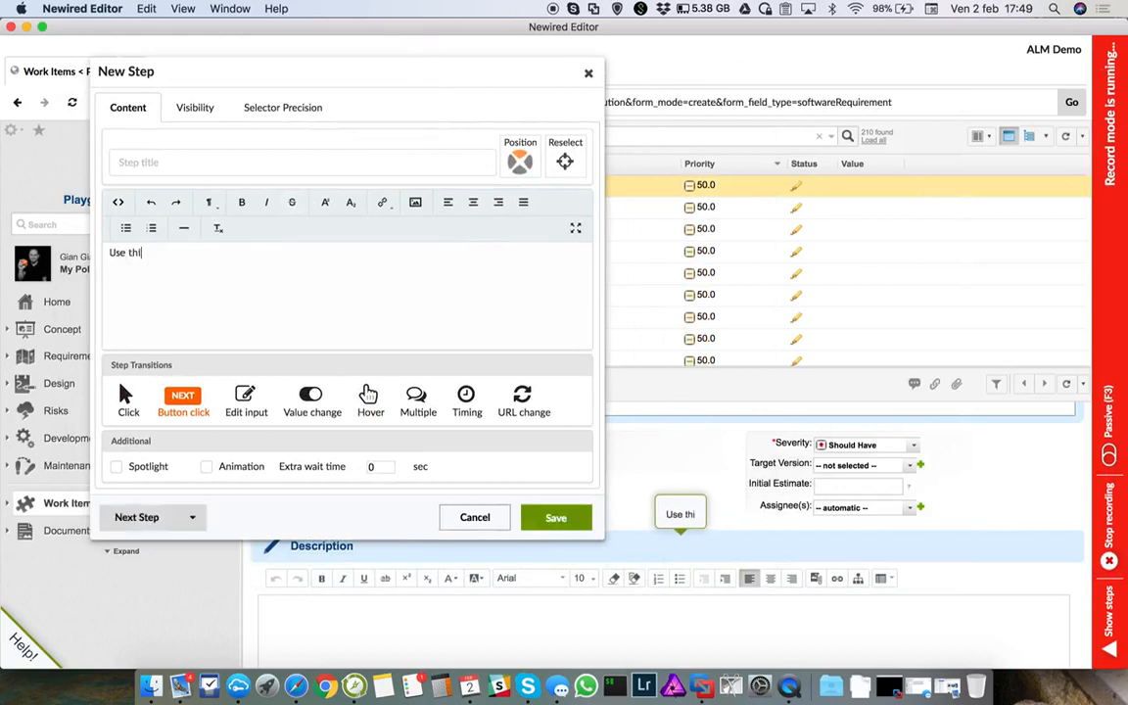
key("BackSpace")
type("e ")
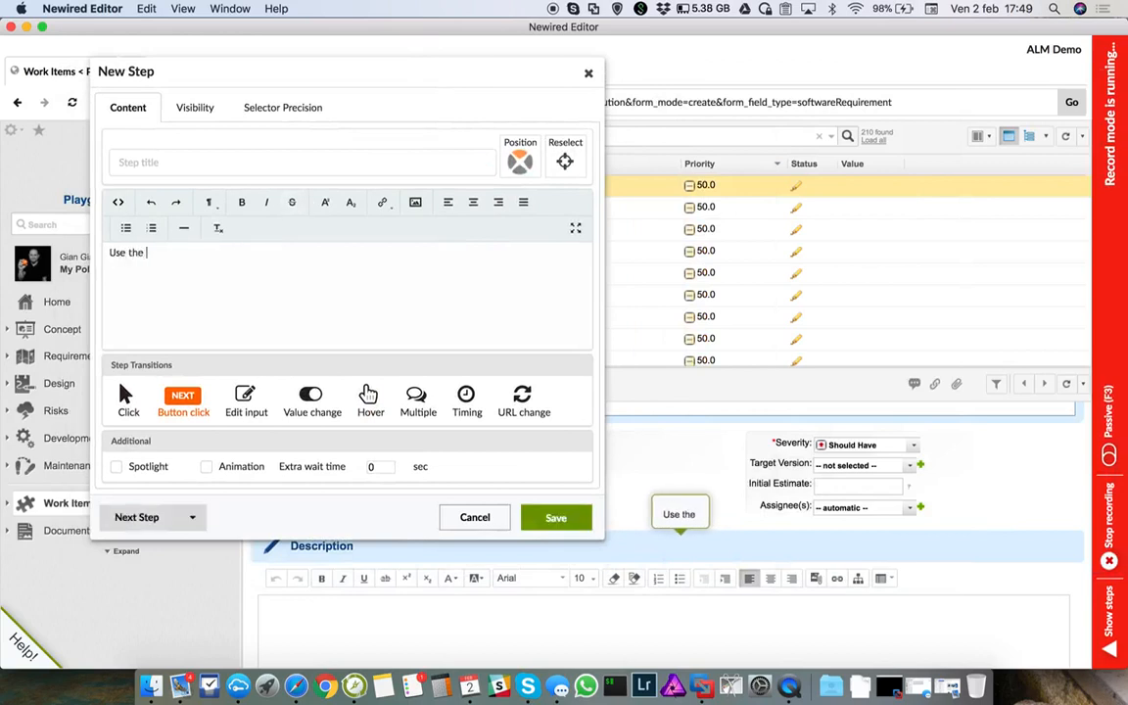
type("Descri")
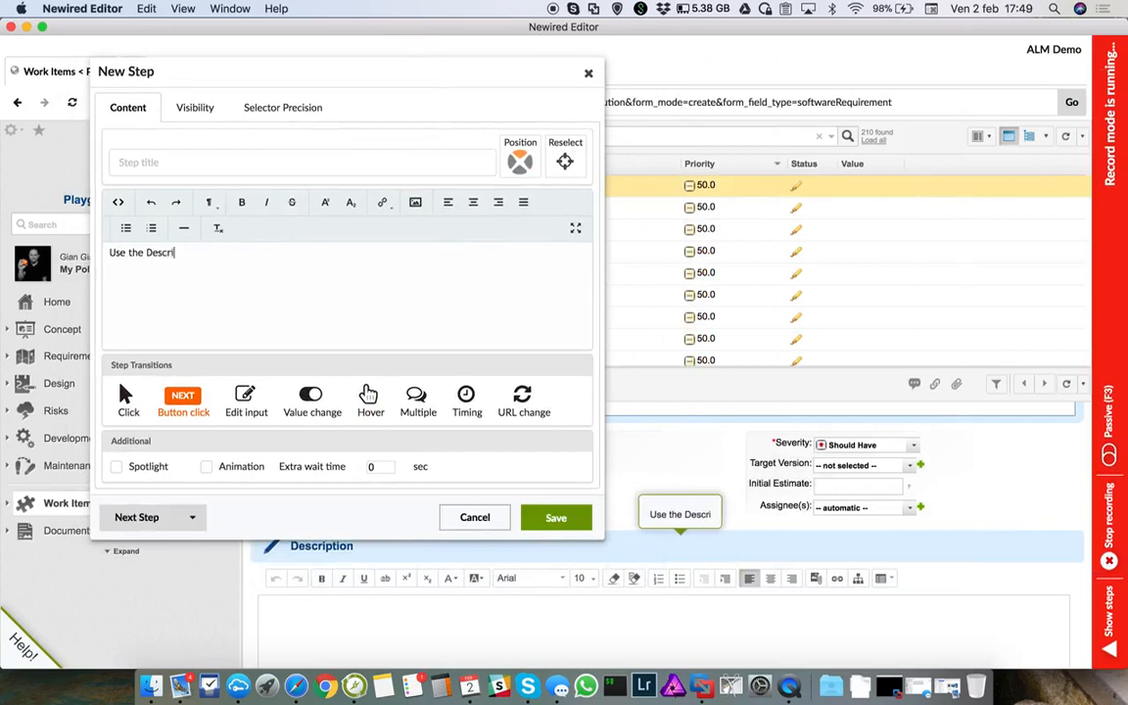
type("ption Fiel")
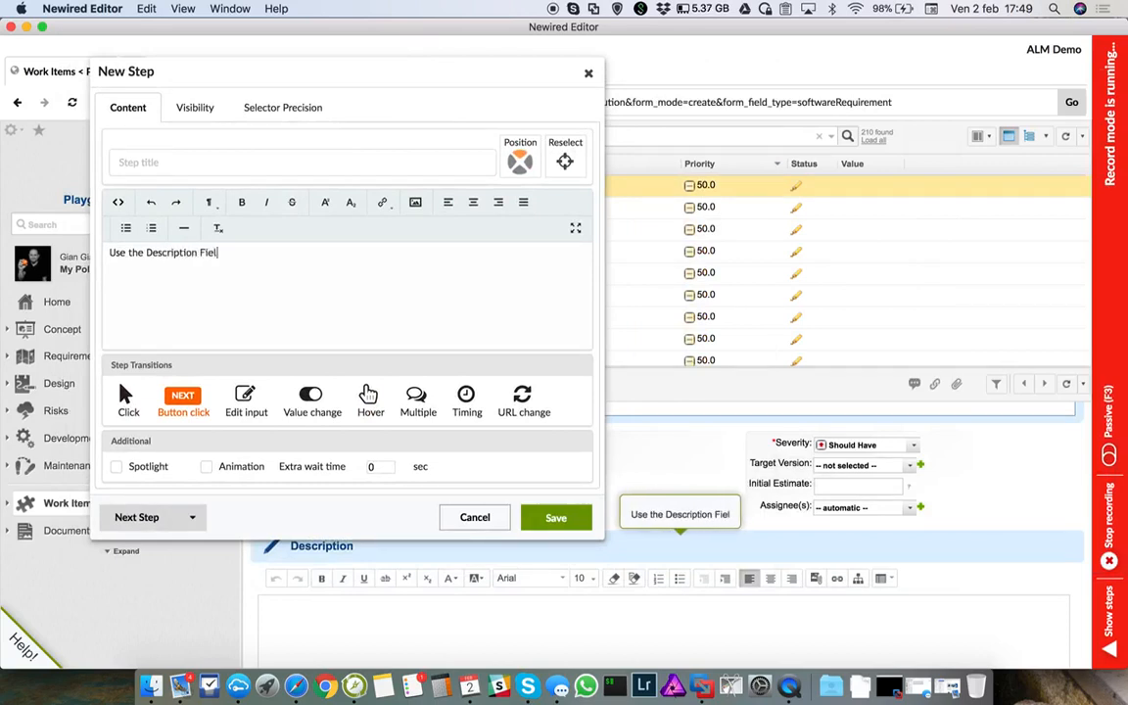
type("d to add")
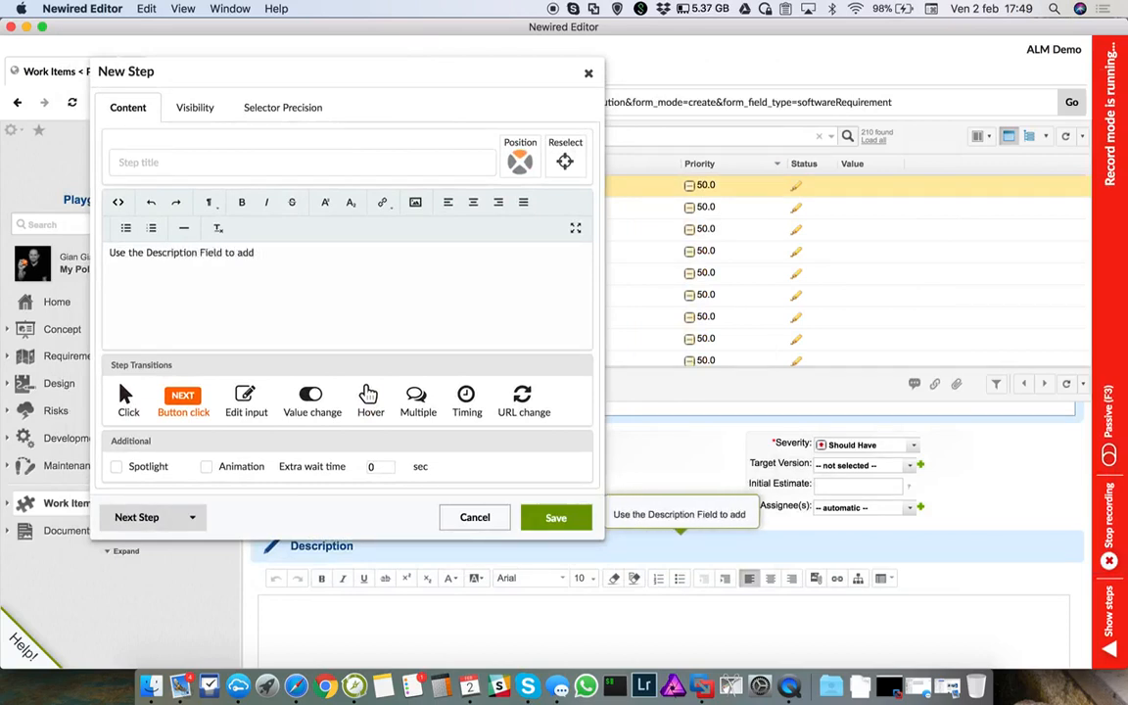
type(" yout WI ")
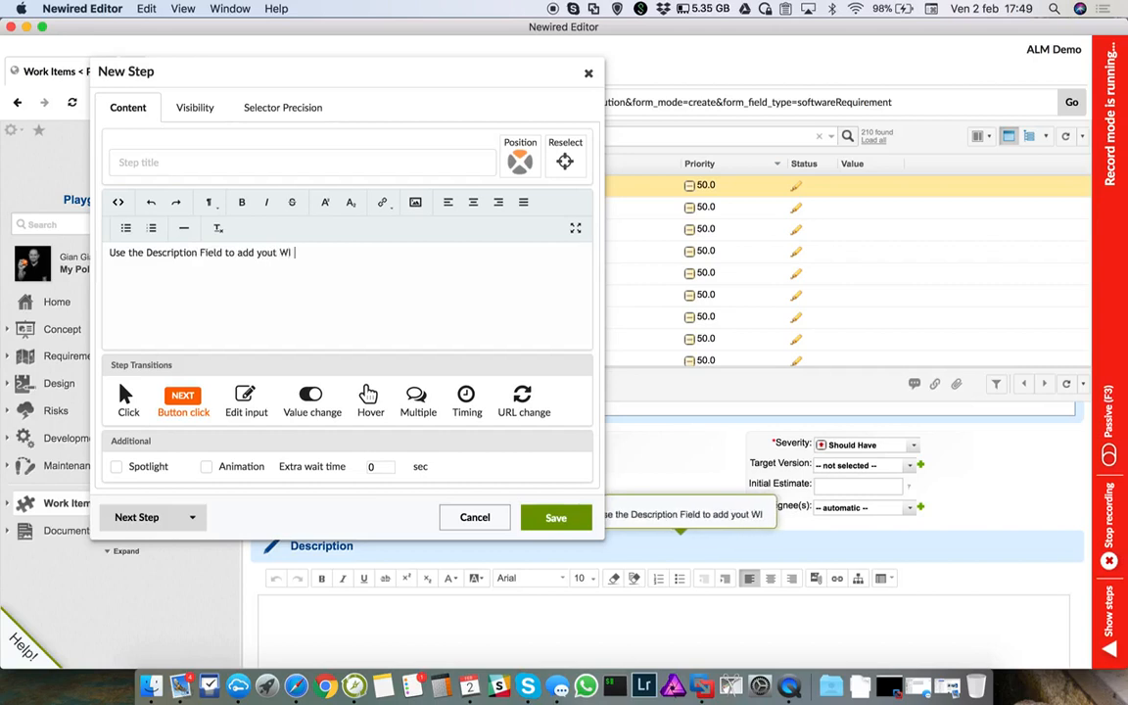
type("Description")
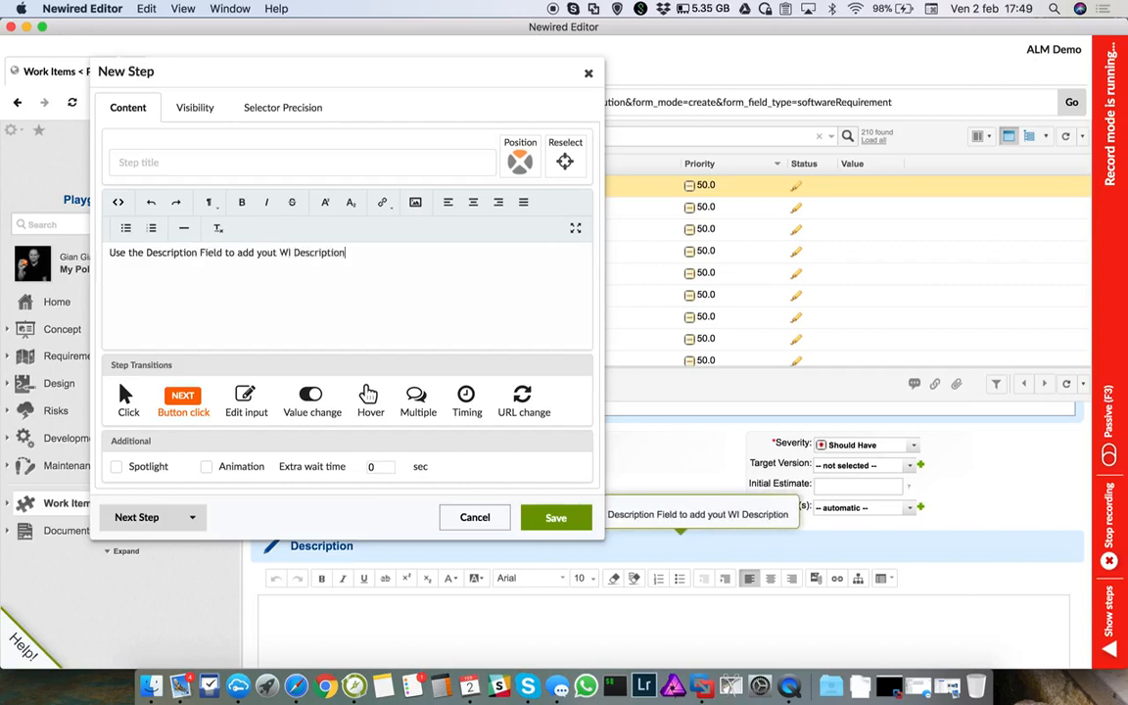
- Add a separate line below the Description step's text reading "TIPS: Try also to use"
key("Return")
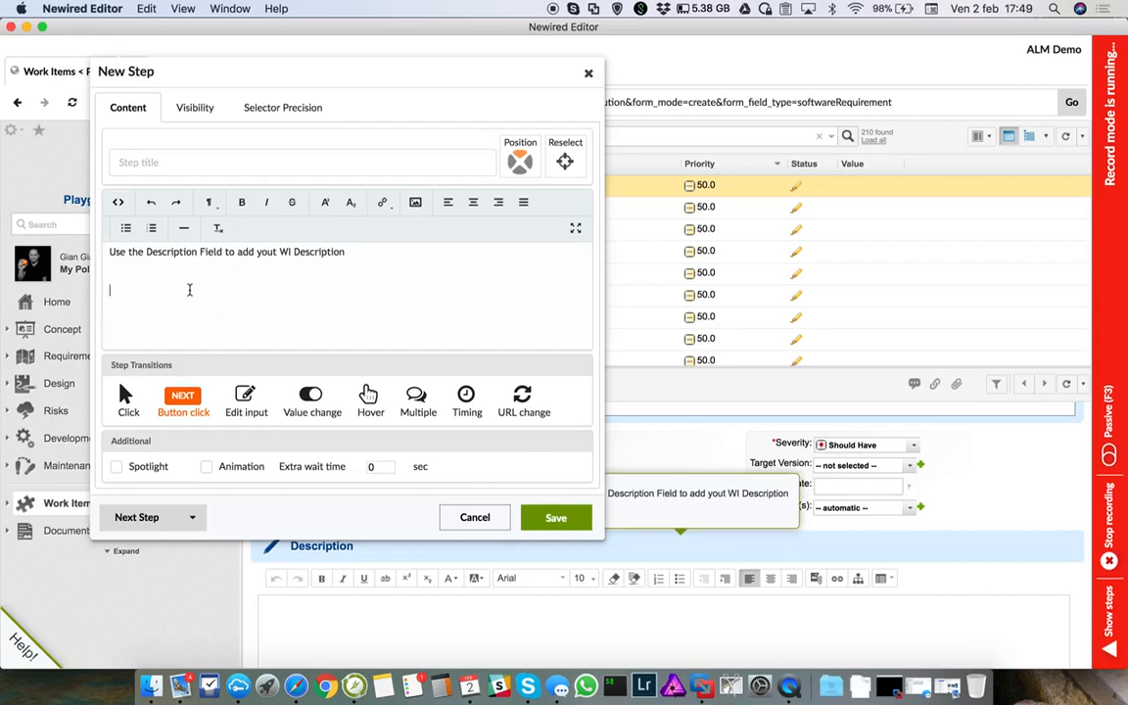
type("TIPS:;")
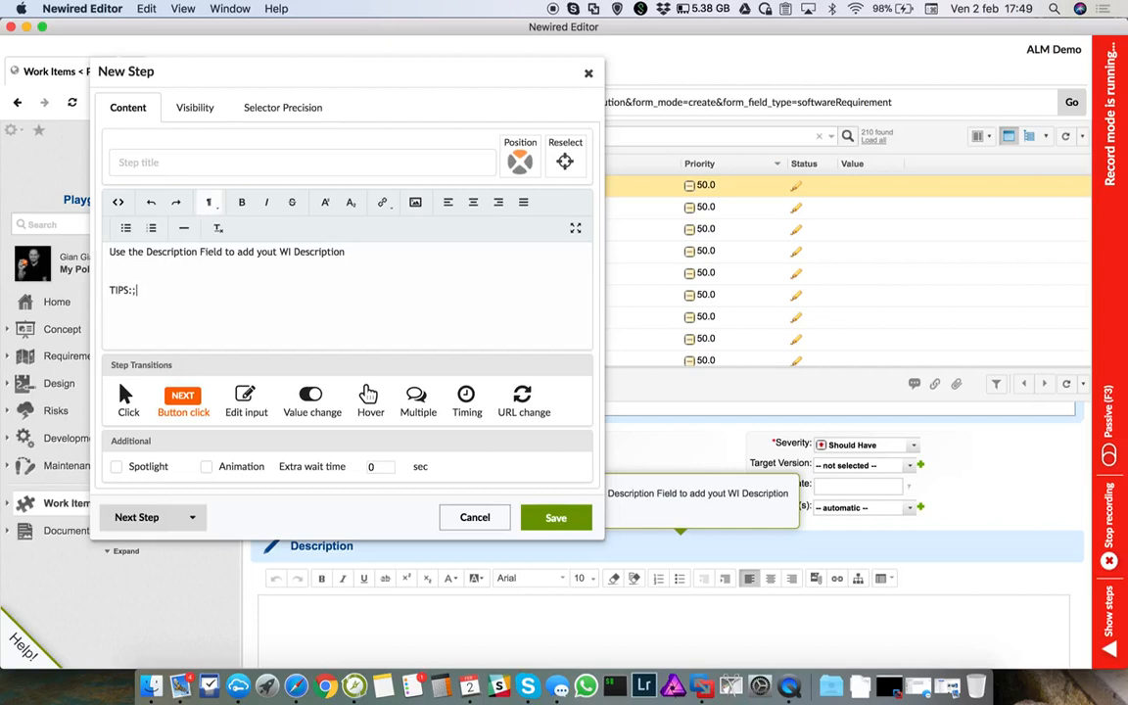
key("BackSpace")
type("Try also to use")
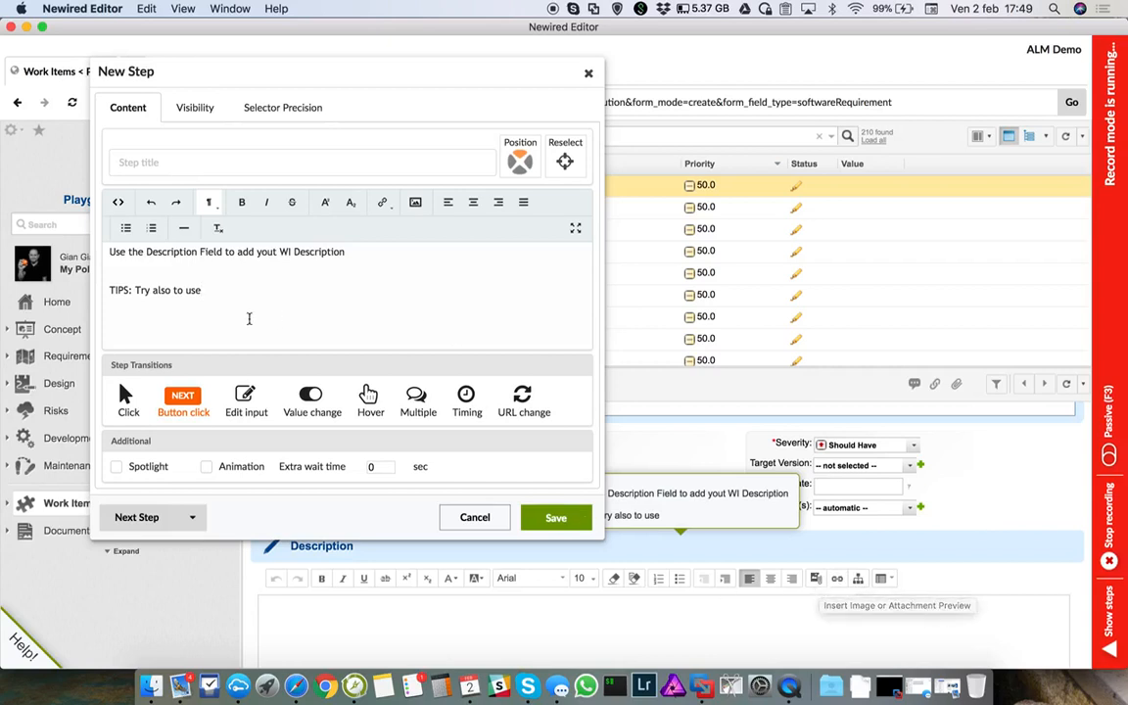
left_click(223, 290)
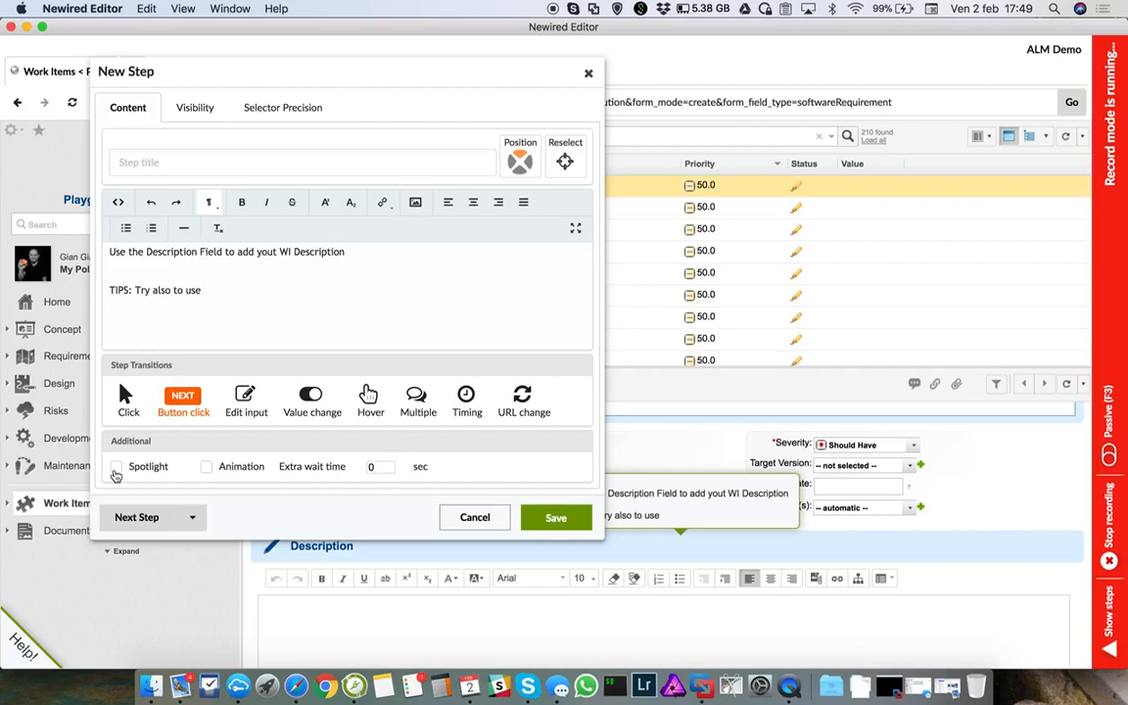
- Try Spotlight on the Description step, turn it off, enable Animation instead and save the step
left_click(115, 469)
left_click(116, 469)
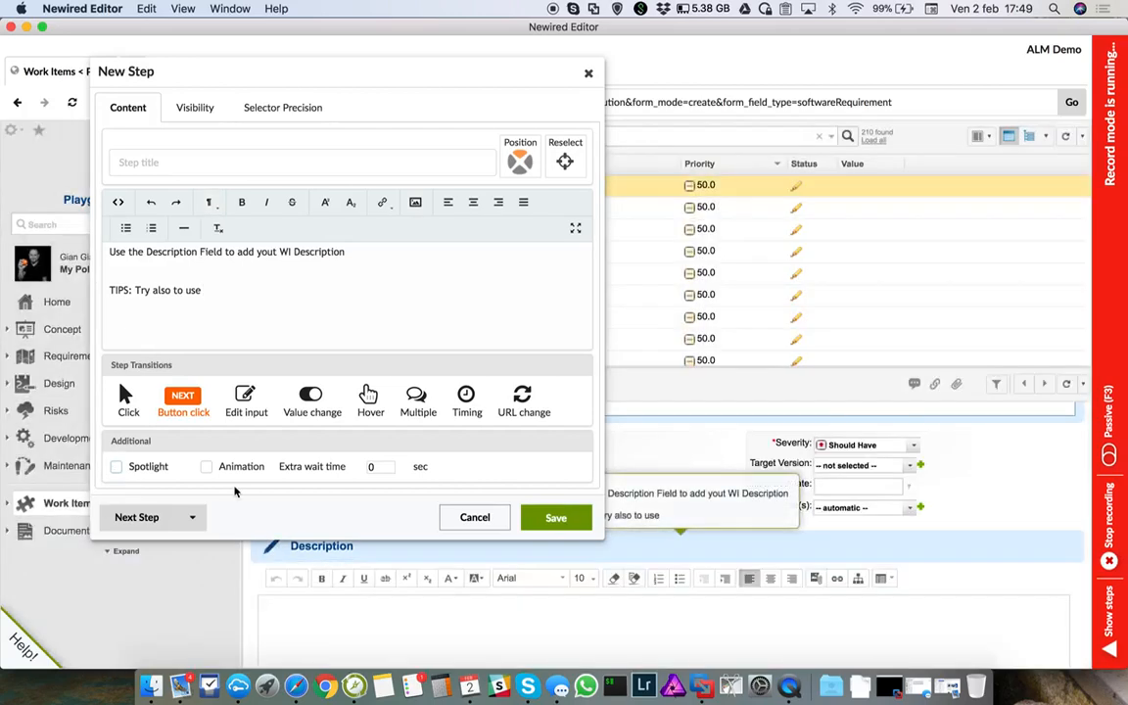
left_click(207, 468)
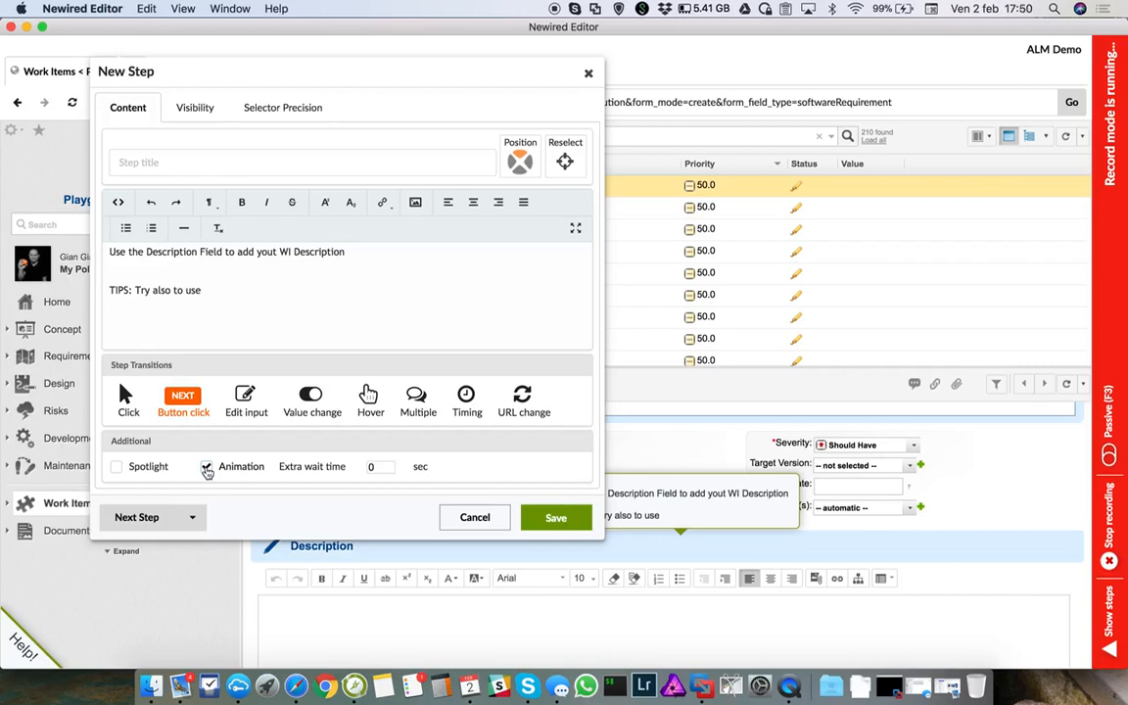
left_click(556, 517)
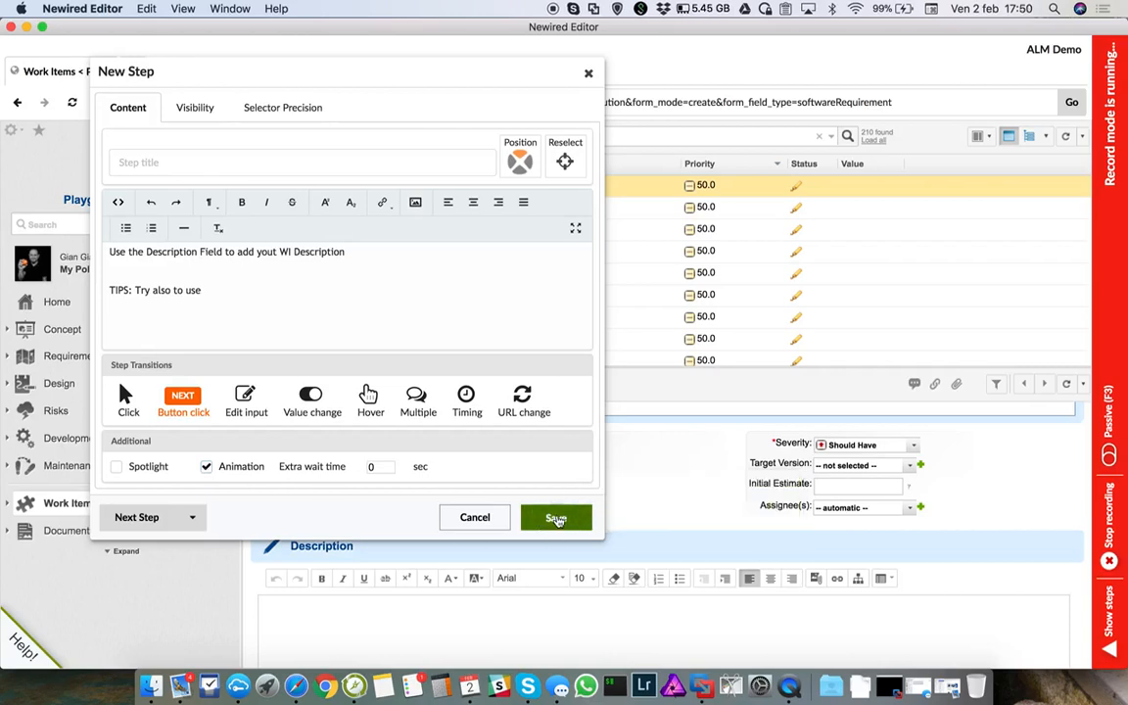
- Add a journey step attached to the work item form's Create button, move the step editor clear of it and use the Click transition
scroll(594, 513, "down", 5)
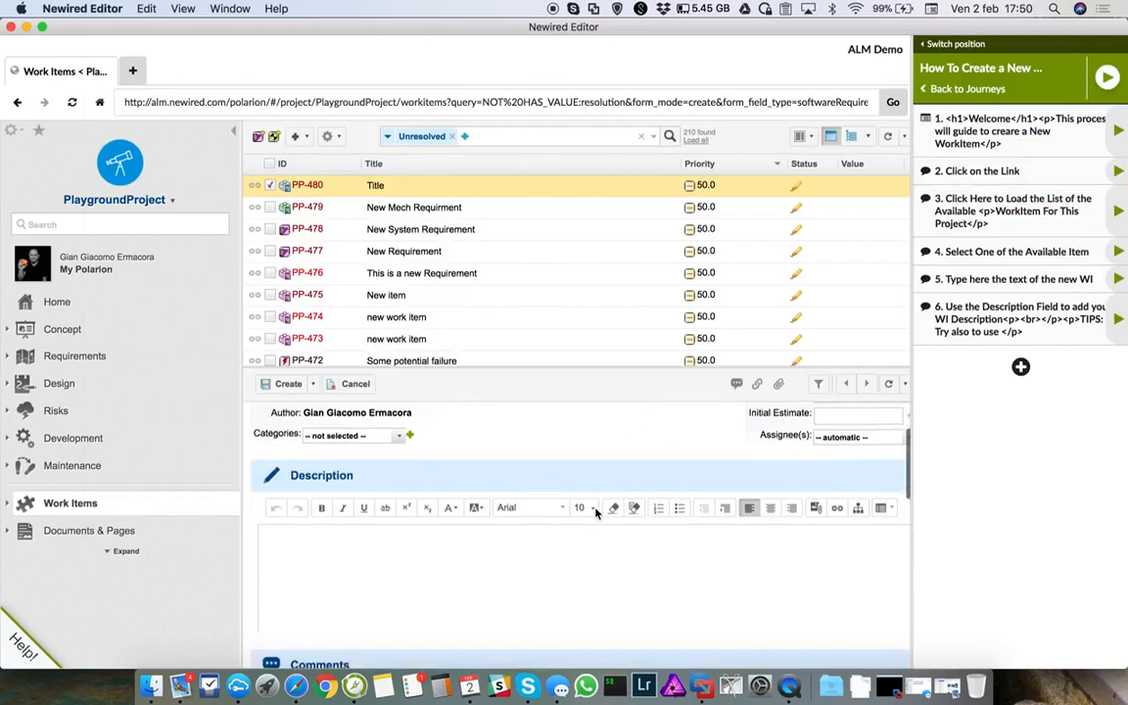
scroll(596, 513, "up", 5)
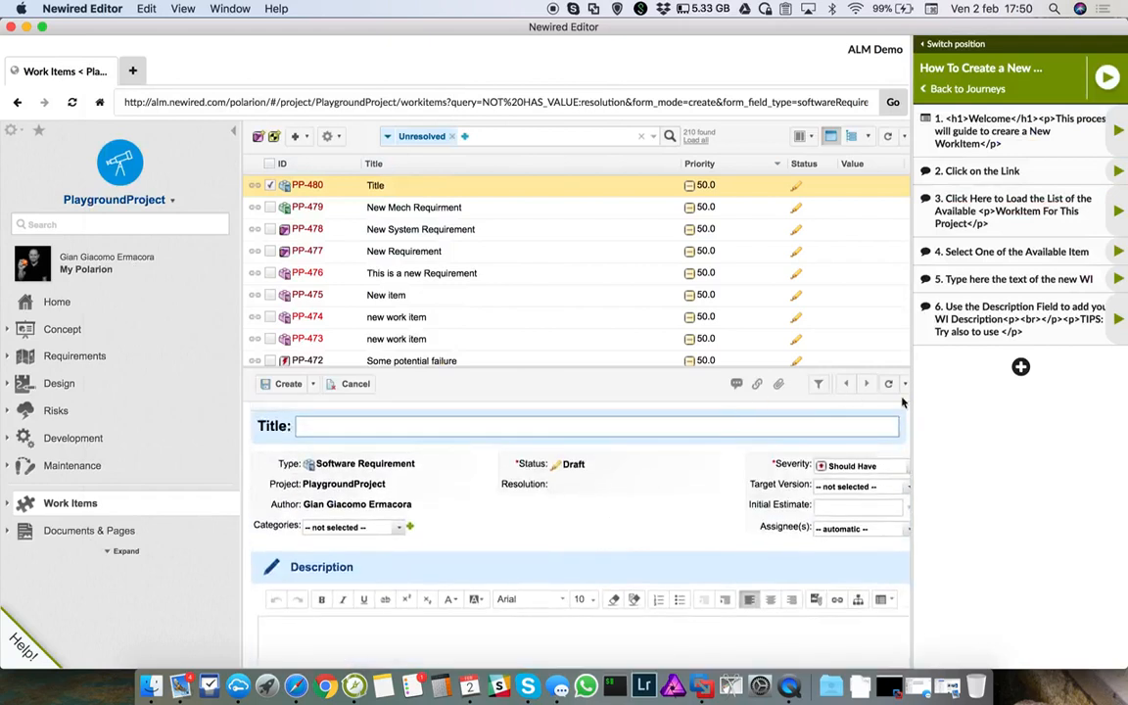
left_click(1021, 367)
left_click(1028, 401)
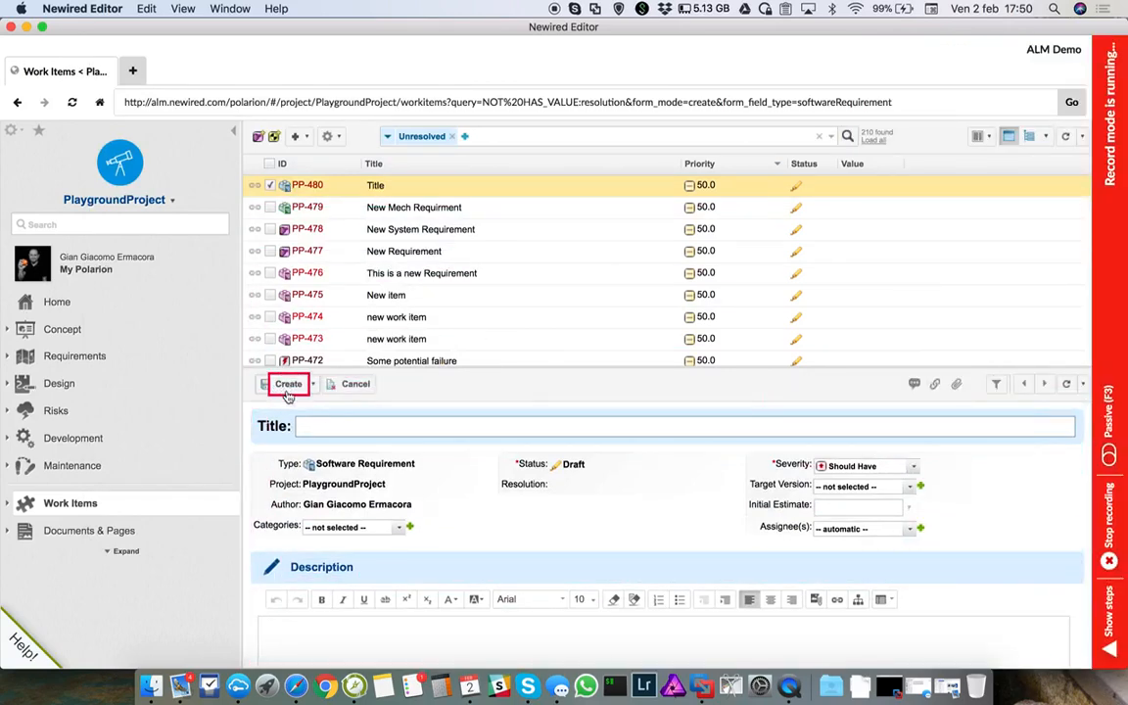
left_click(288, 387)
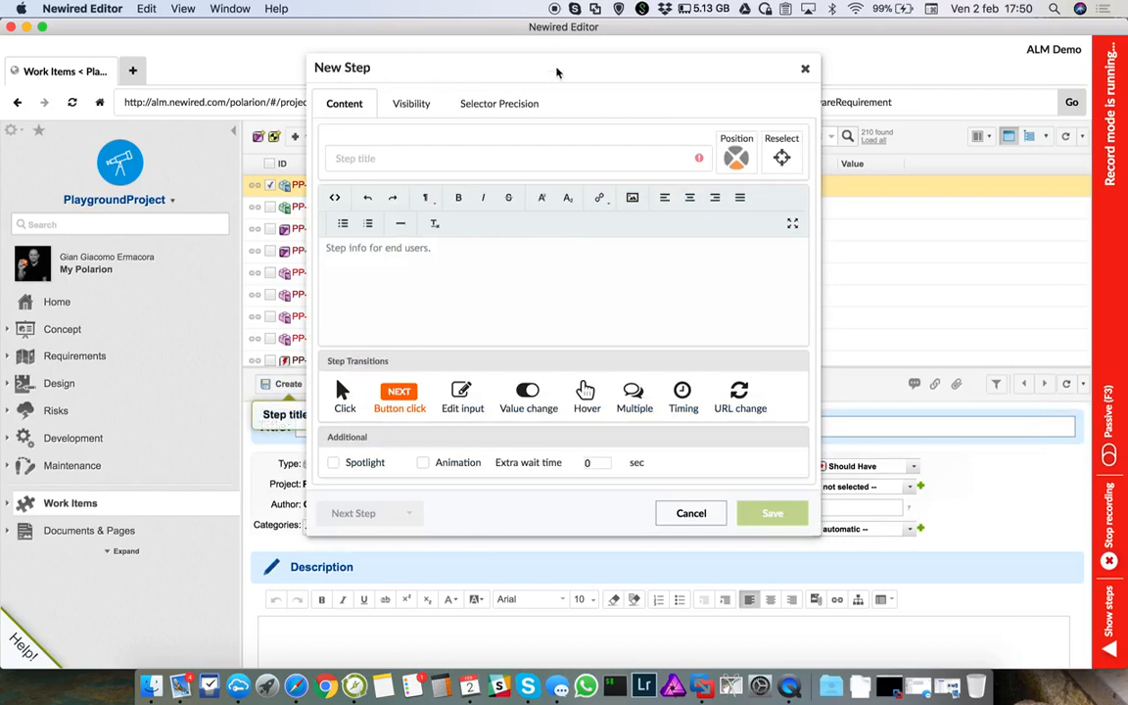
left_click_drag(557, 72, 755, 114)
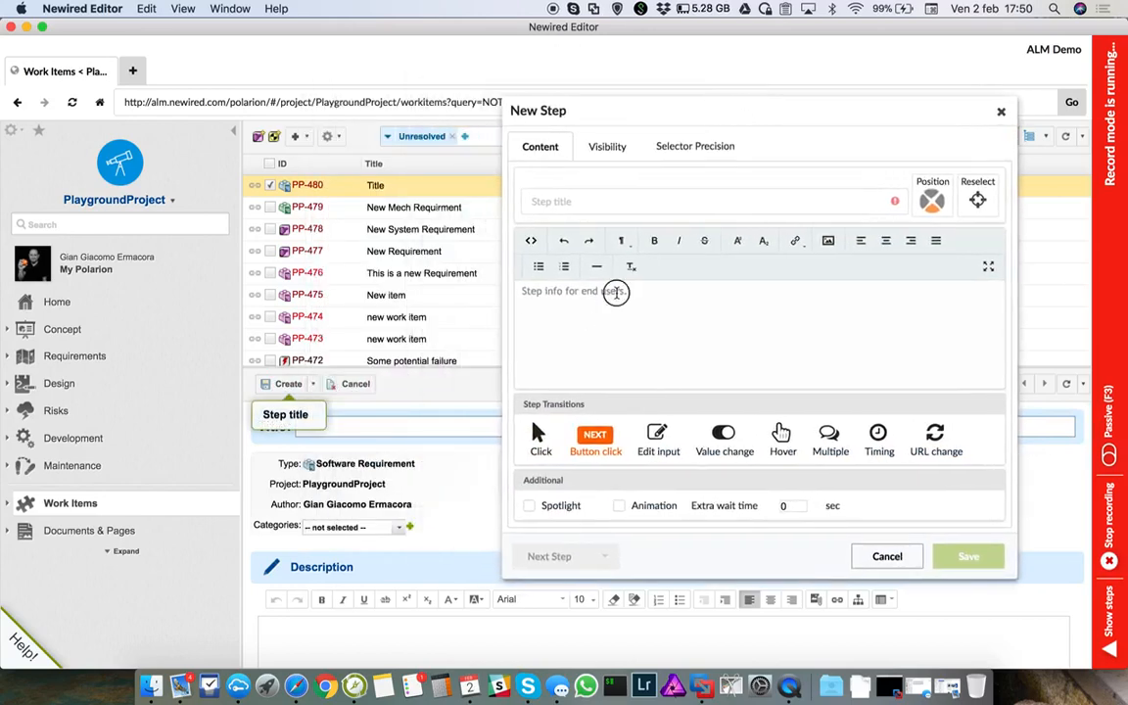
left_click(536, 447)
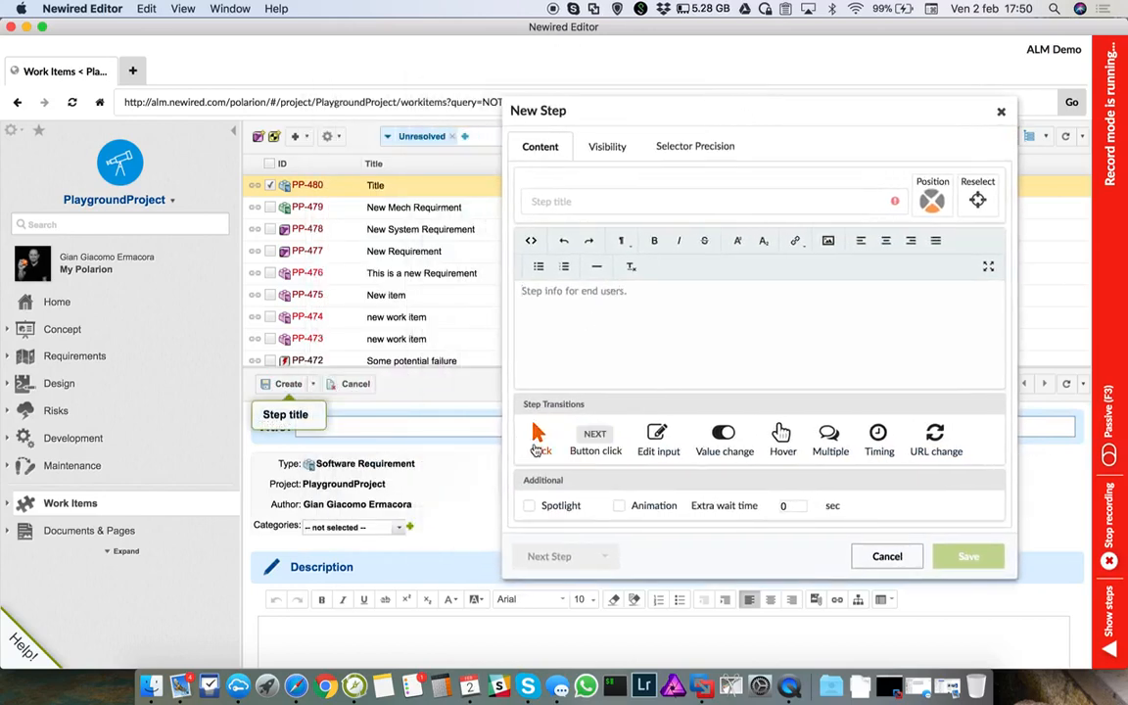
- Enter the Create button step's text "As last step... Do not forget to SAVE!"
left_click(560, 311)
type("As last")
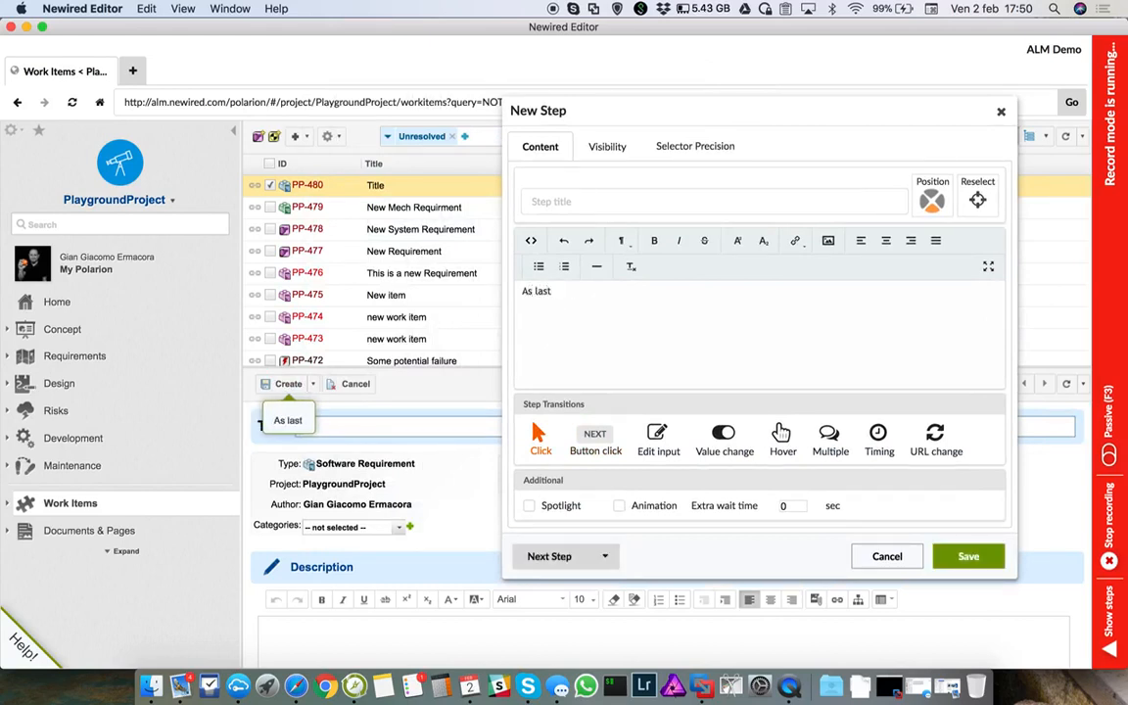
type(" step...")
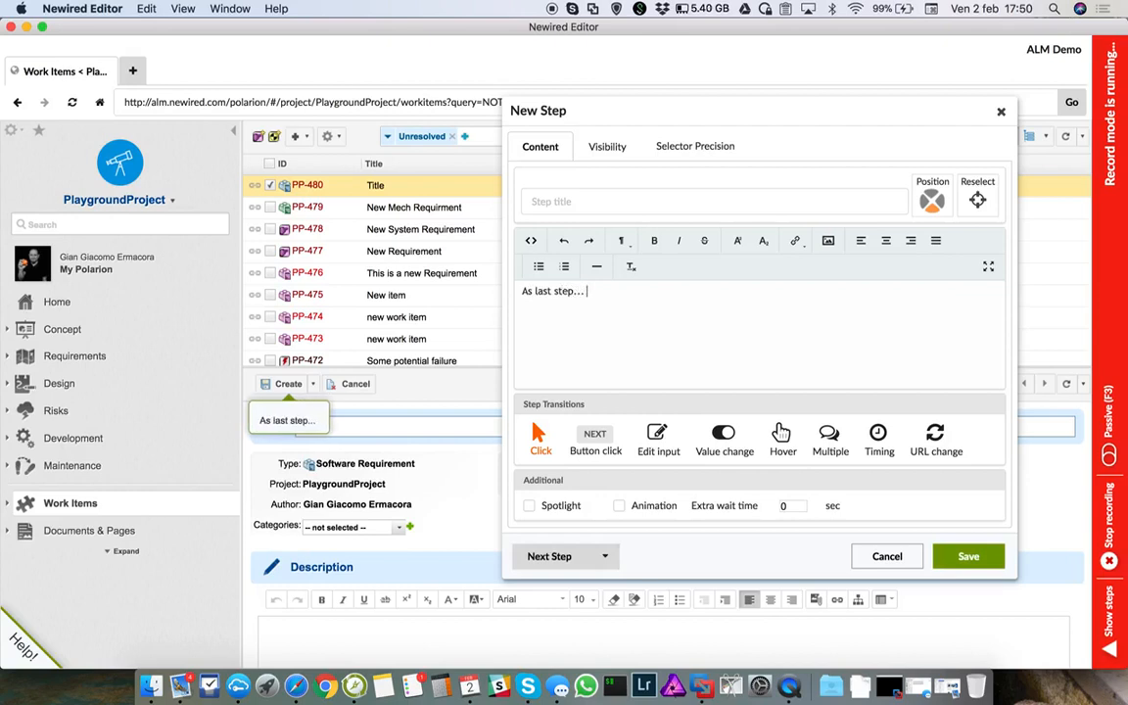
type(" Do not for")
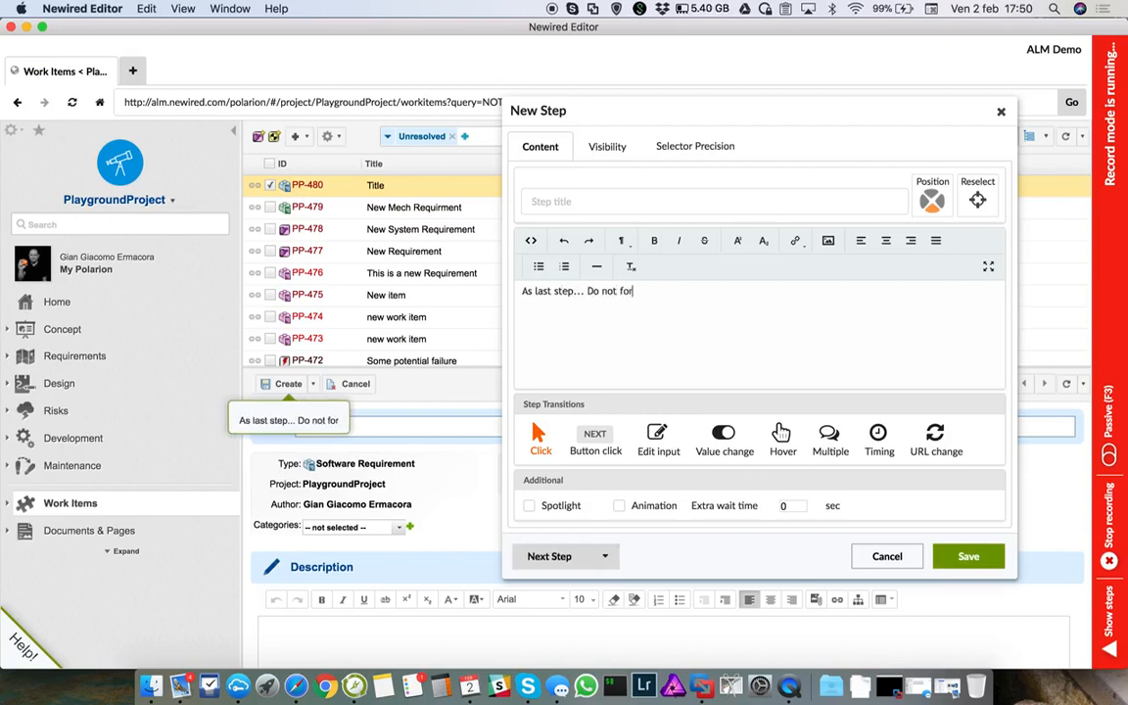
type("get to ")
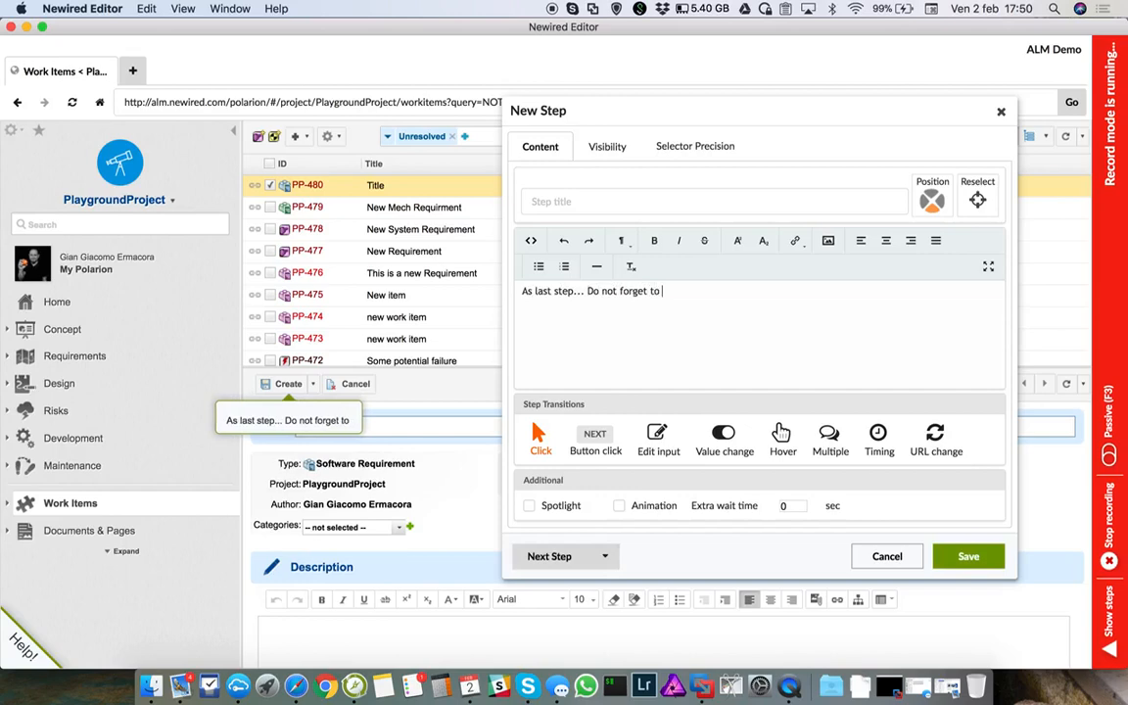
type("SAVE")
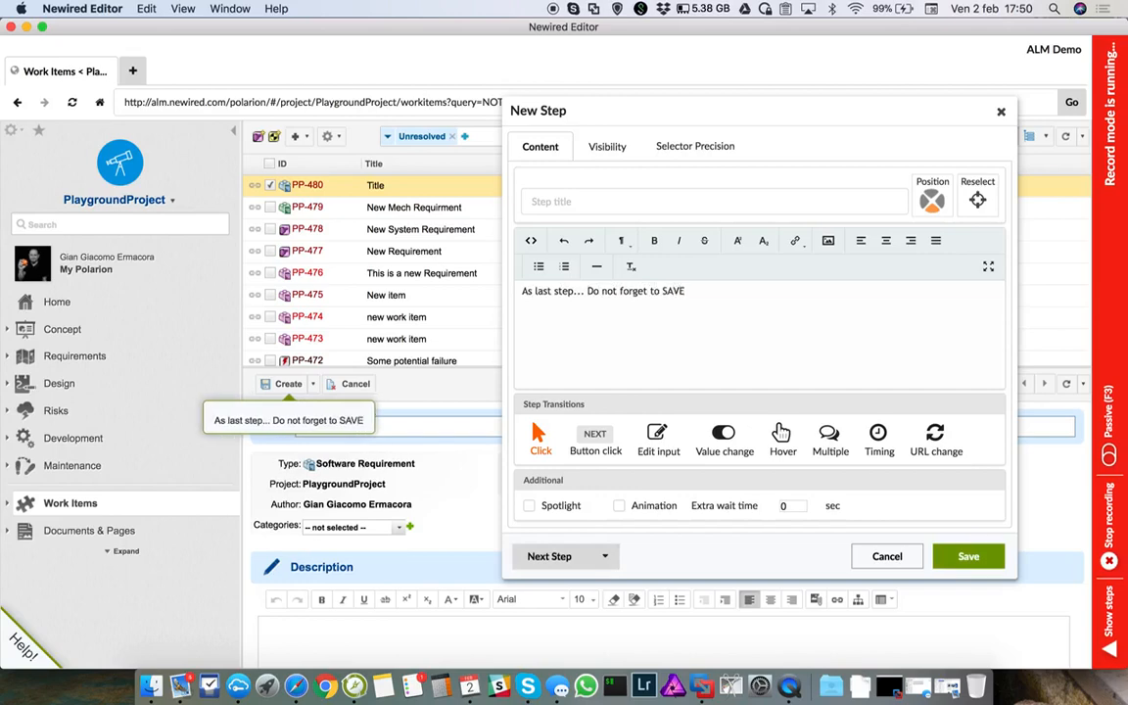
type("!")
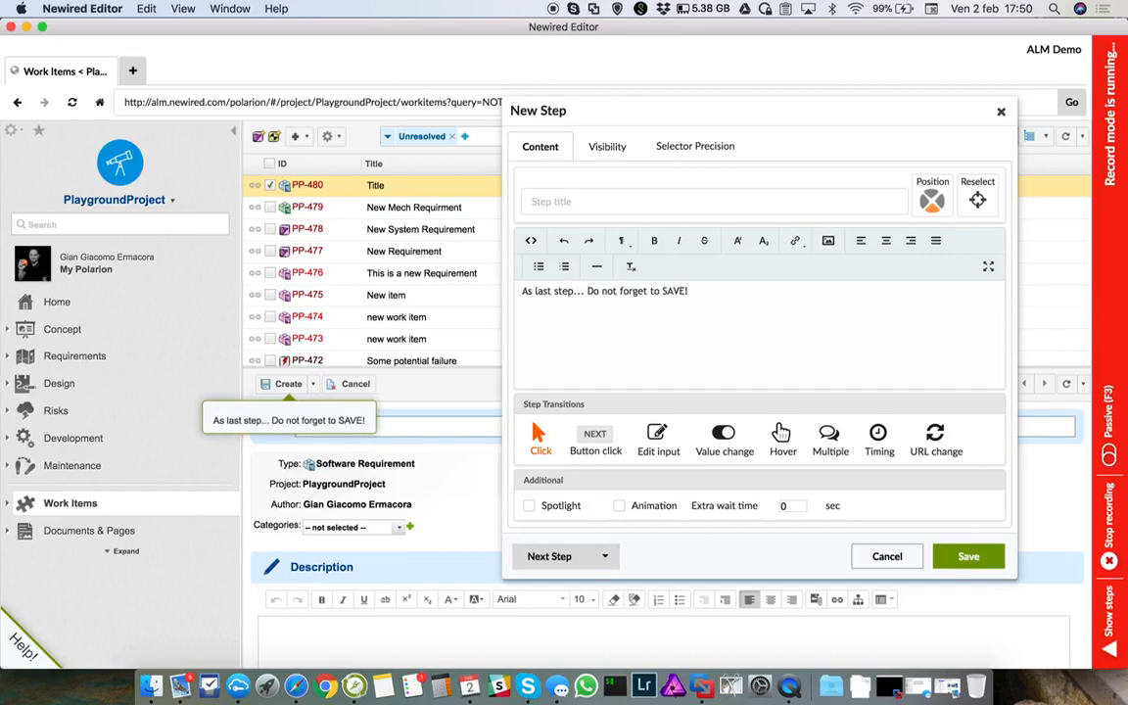
- Try Spotlight on the Create button step, turn it off, enable Animation instead and save the step
left_click(530, 506)
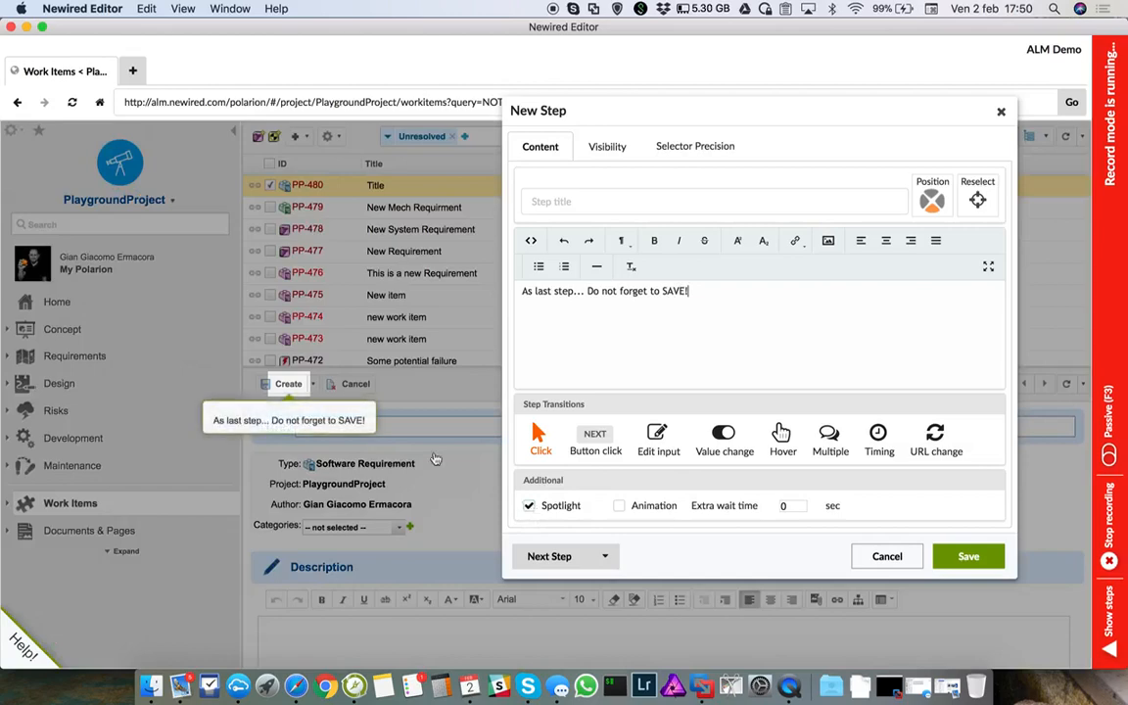
left_click(530, 506)
left_click(621, 507)
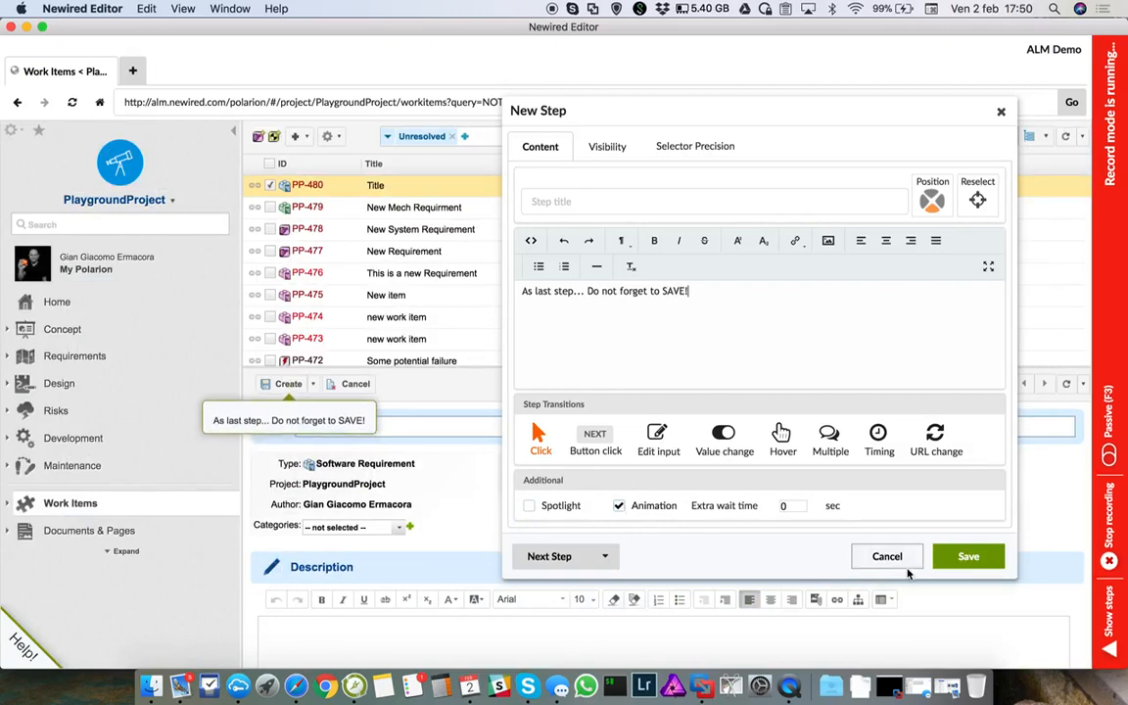
left_click(938, 556)
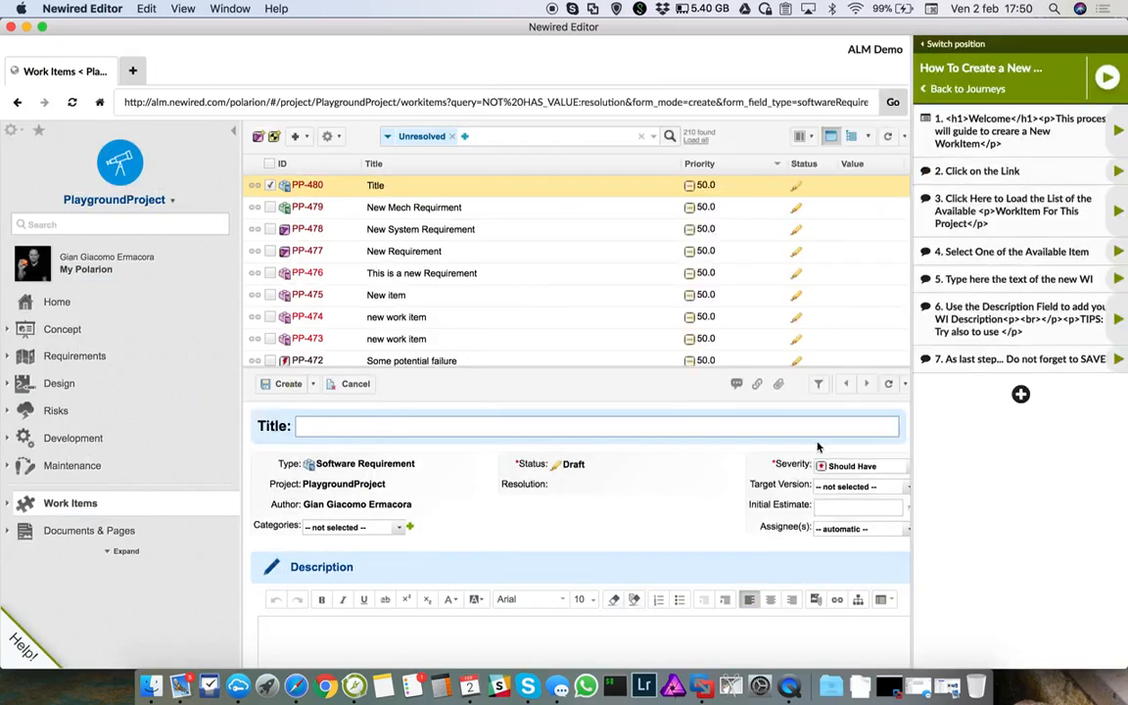
- Return to the project's Home page and preview the journey from its Welcome step and as a whole, stopping each playback
left_click(95, 309)
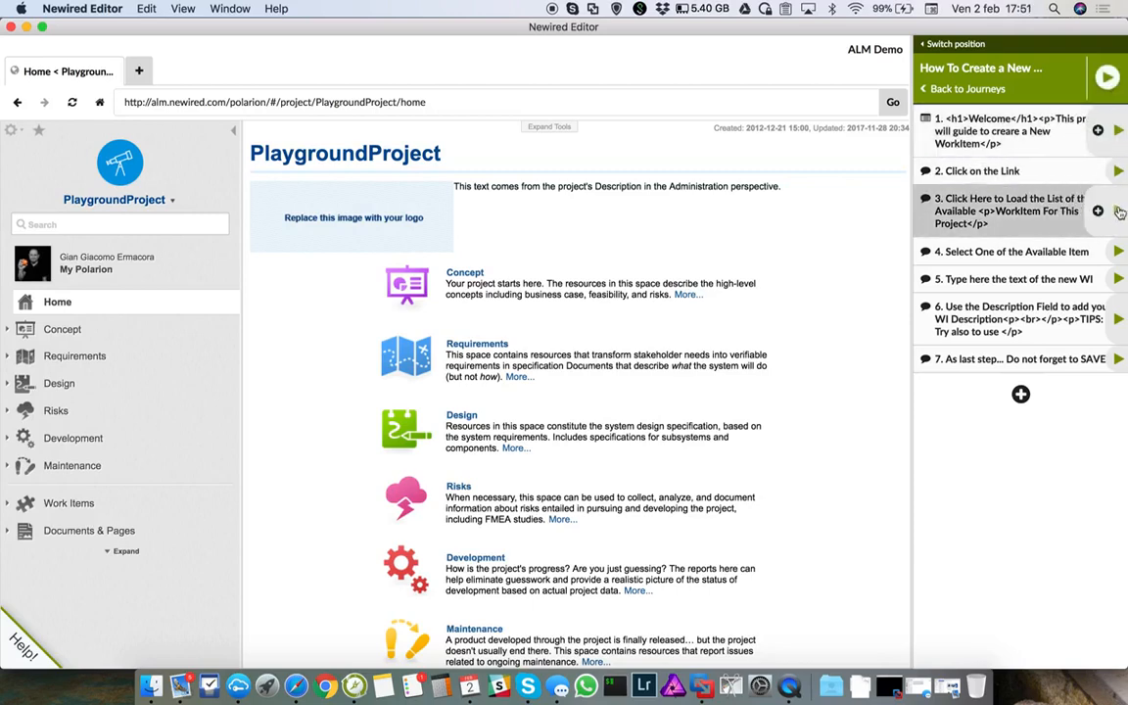
left_click(1118, 131)
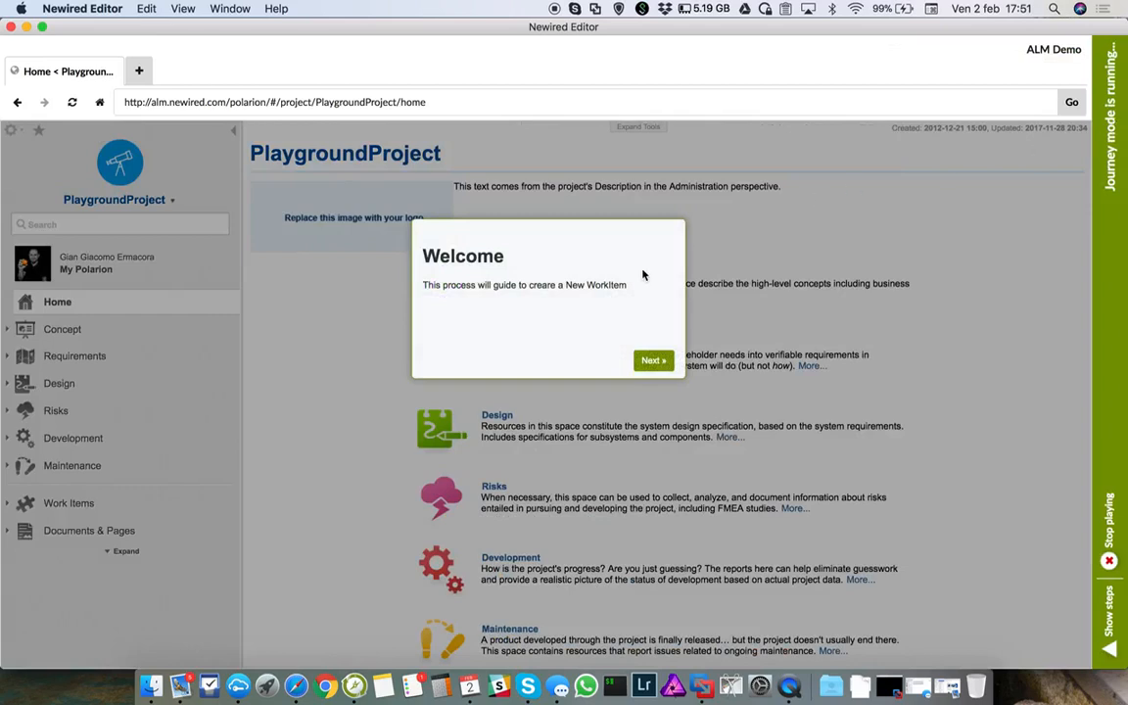
left_click(1108, 560)
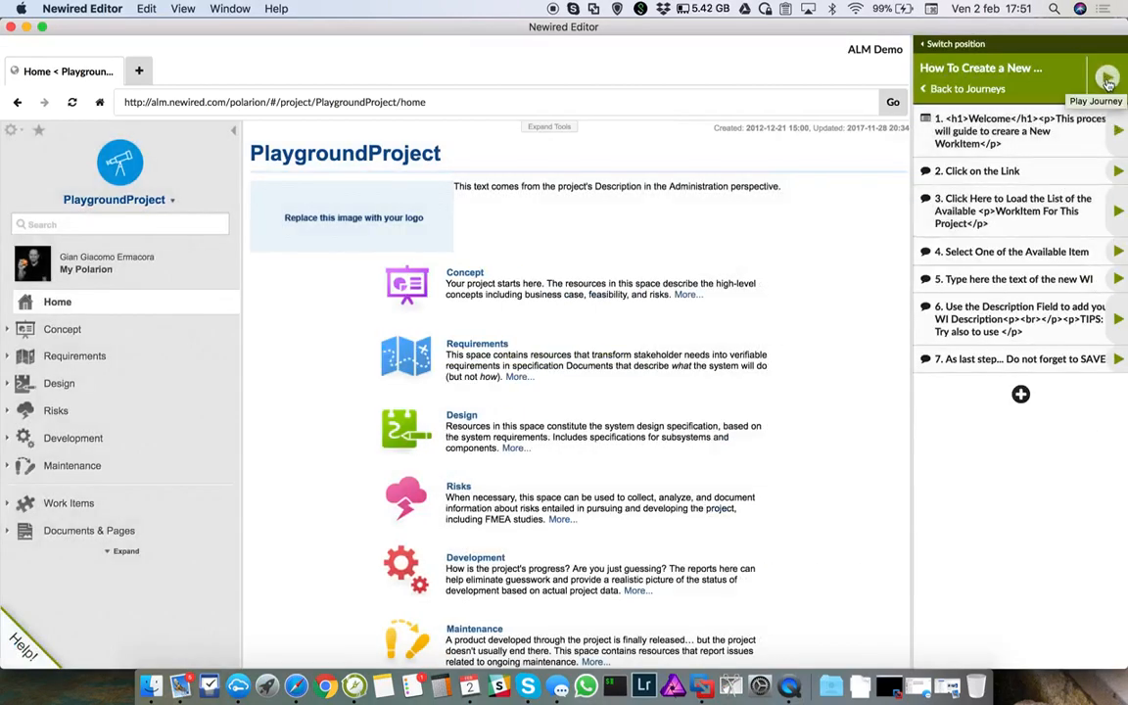
left_click(1107, 77)
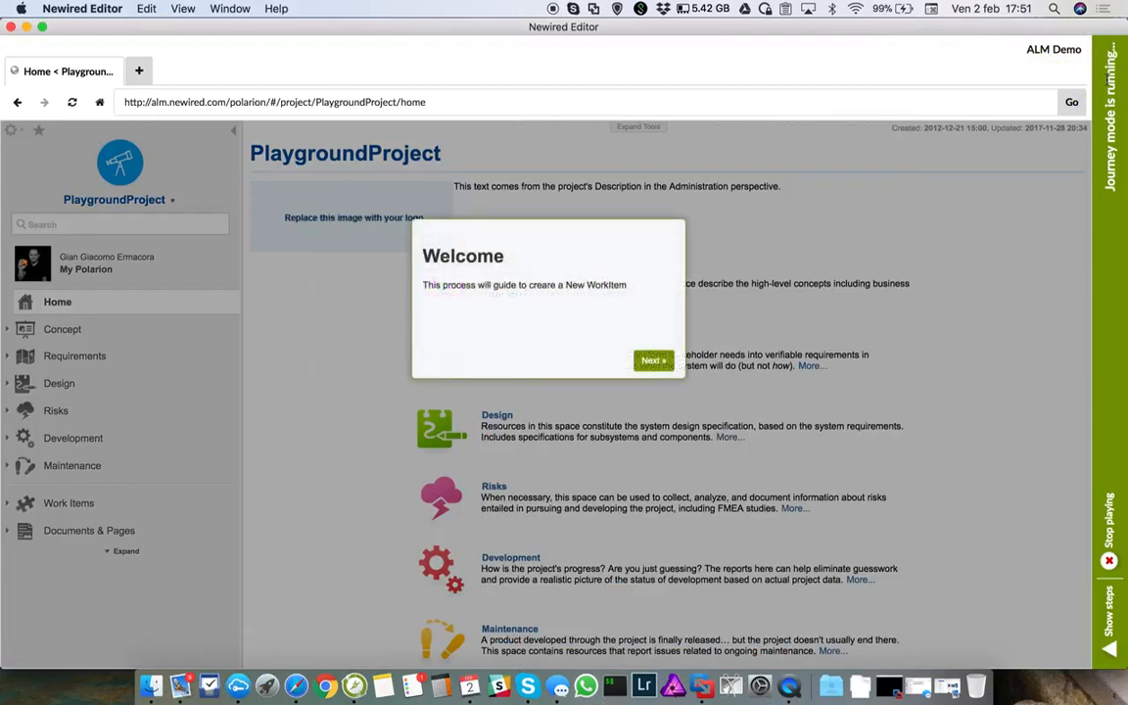
left_click(1109, 560)
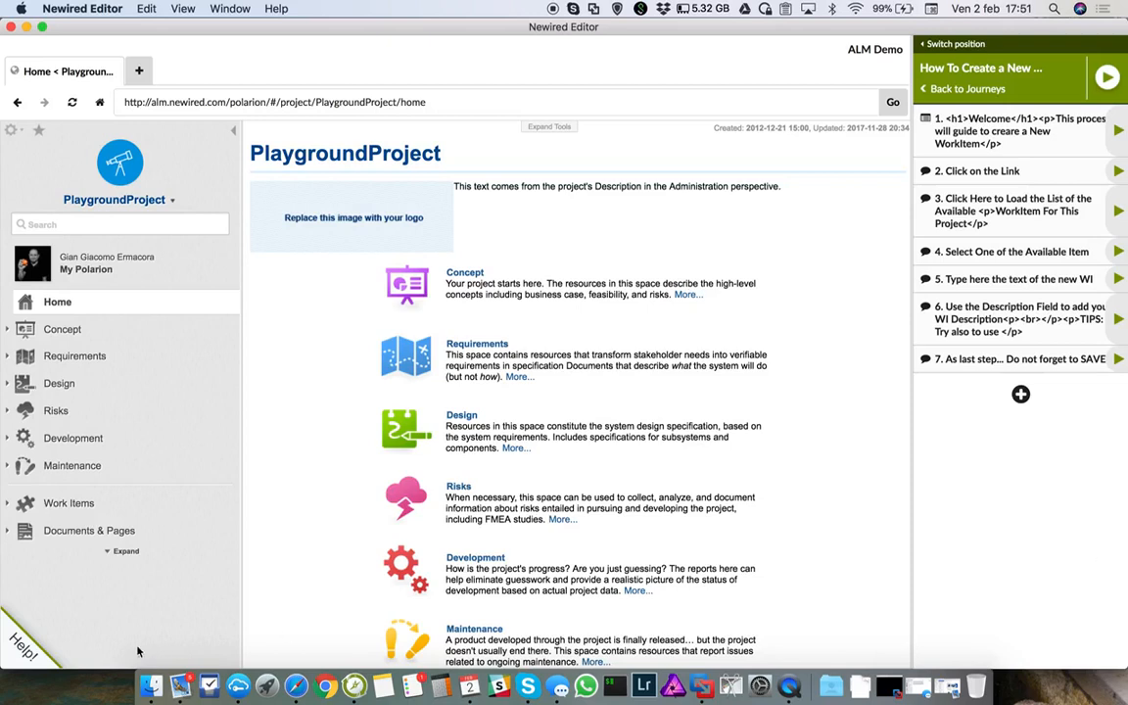
- Launch the "How To Create a New WI" journey from the page's Help widget and follow it past the Welcome message to Work Items
left_click(23, 654)
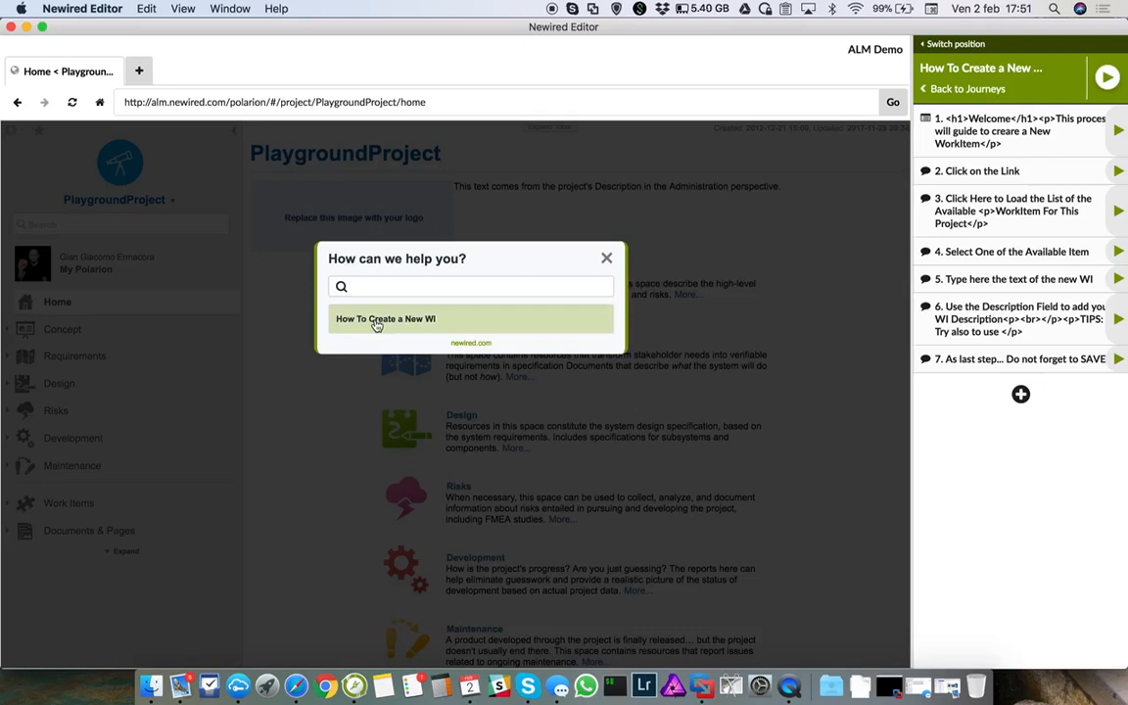
left_click(476, 321)
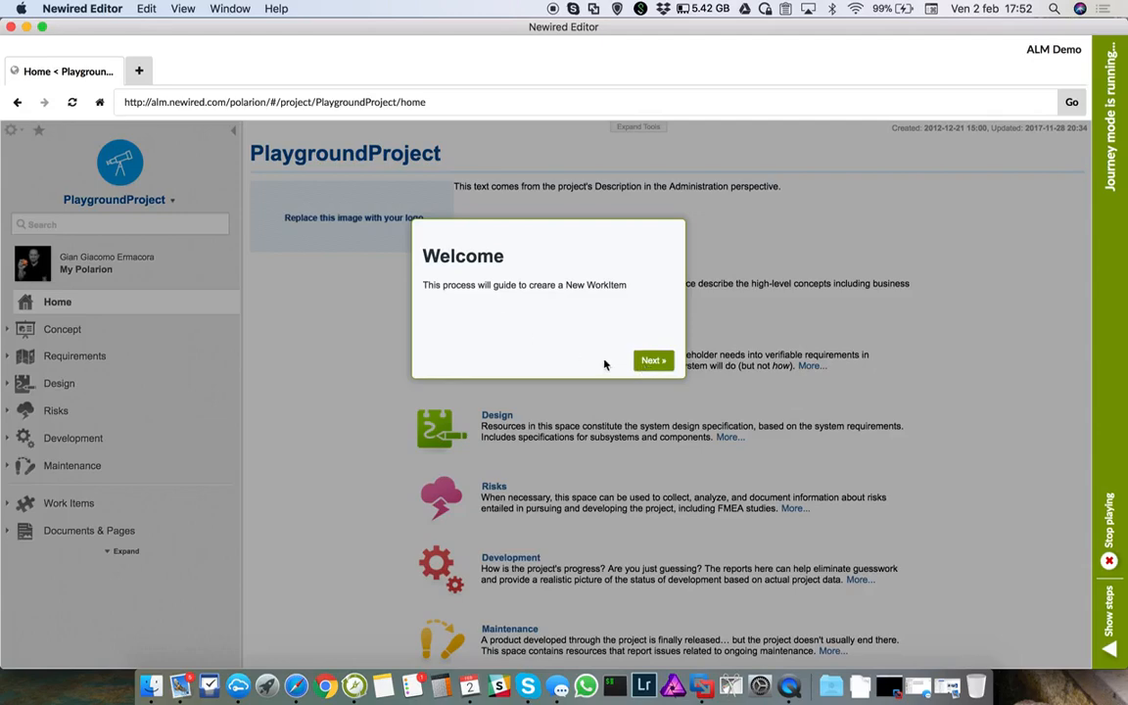
left_click(646, 362)
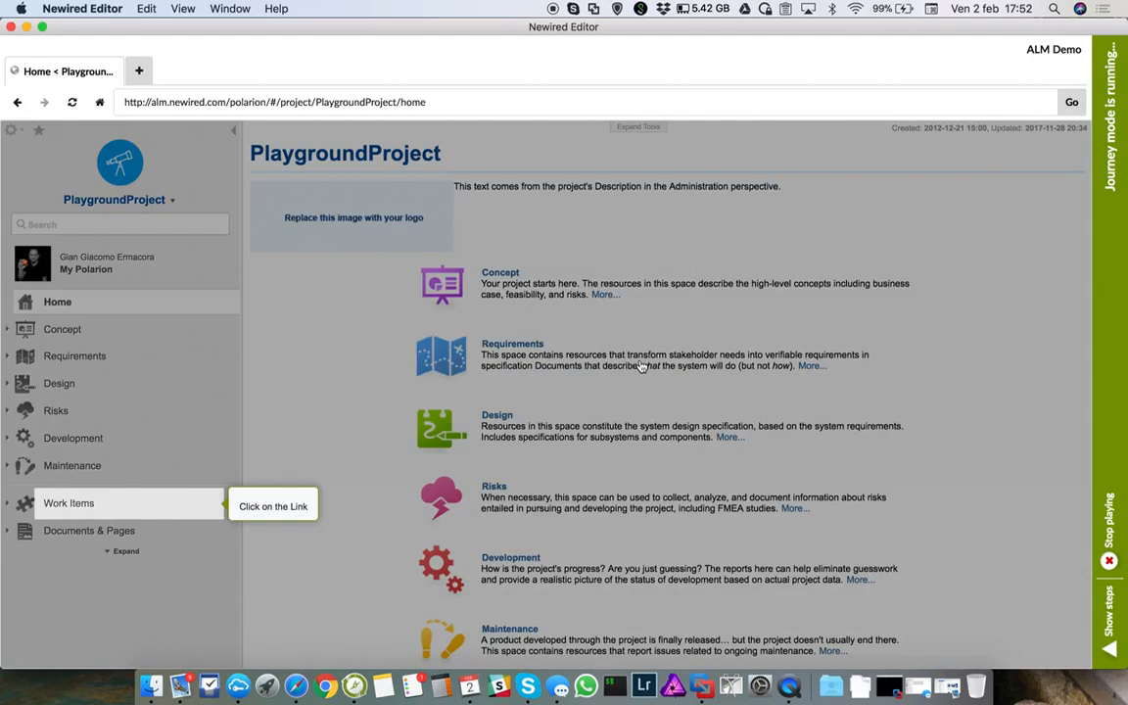
left_click(86, 503)
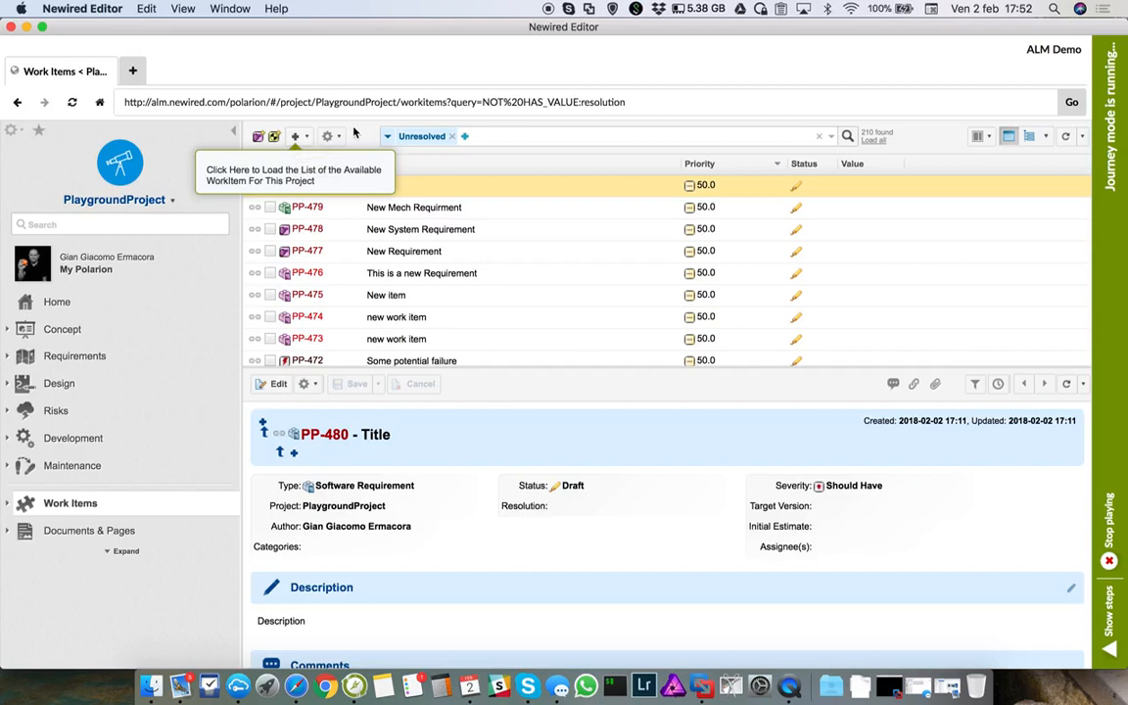
- Follow the journey to start a new Software Requirement, narrow the project sidebar and enlarge the work item form
left_click(297, 140)
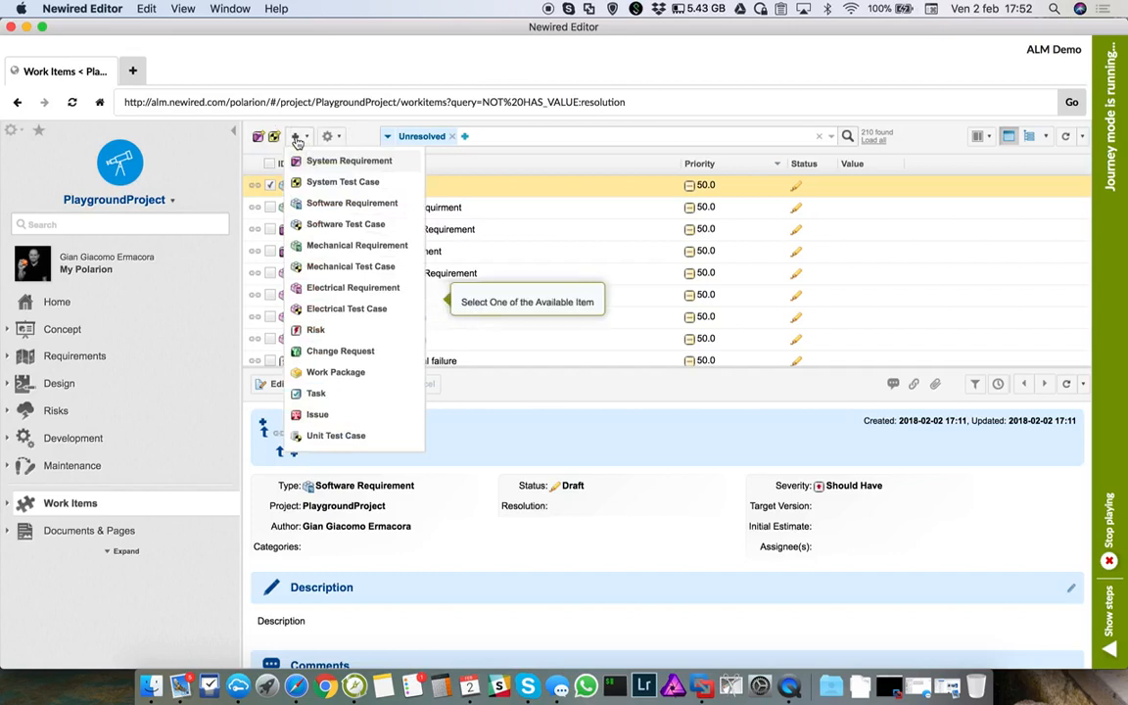
left_click(319, 203)
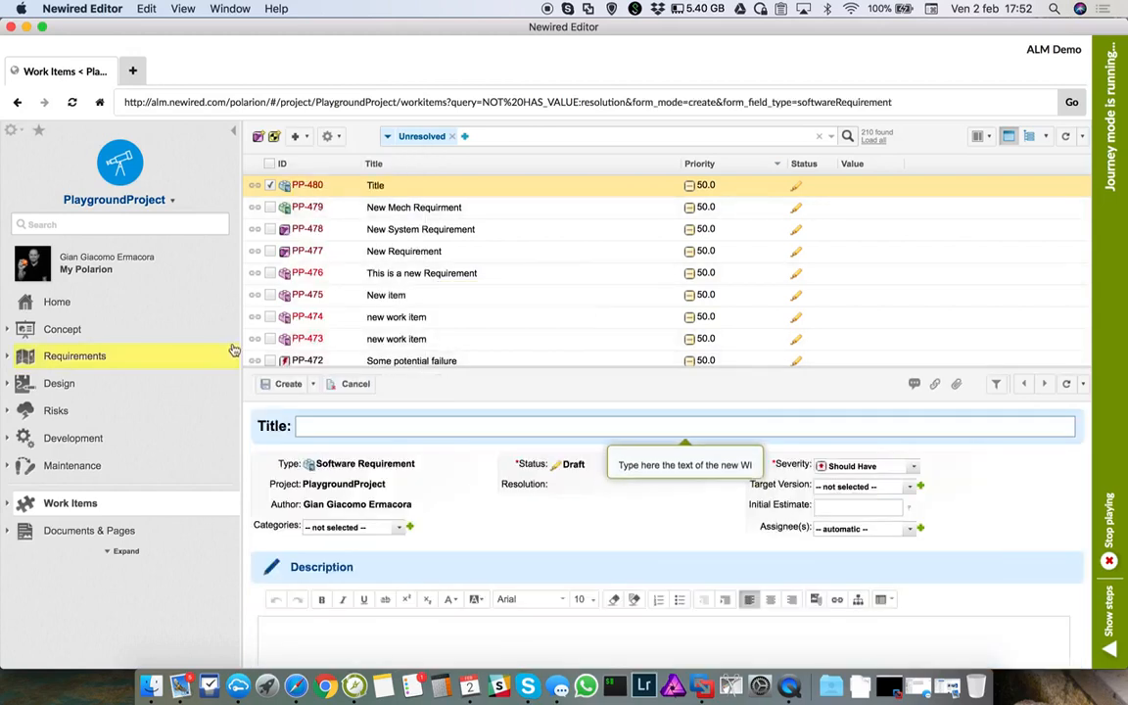
left_click_drag(241, 337, 163, 345)
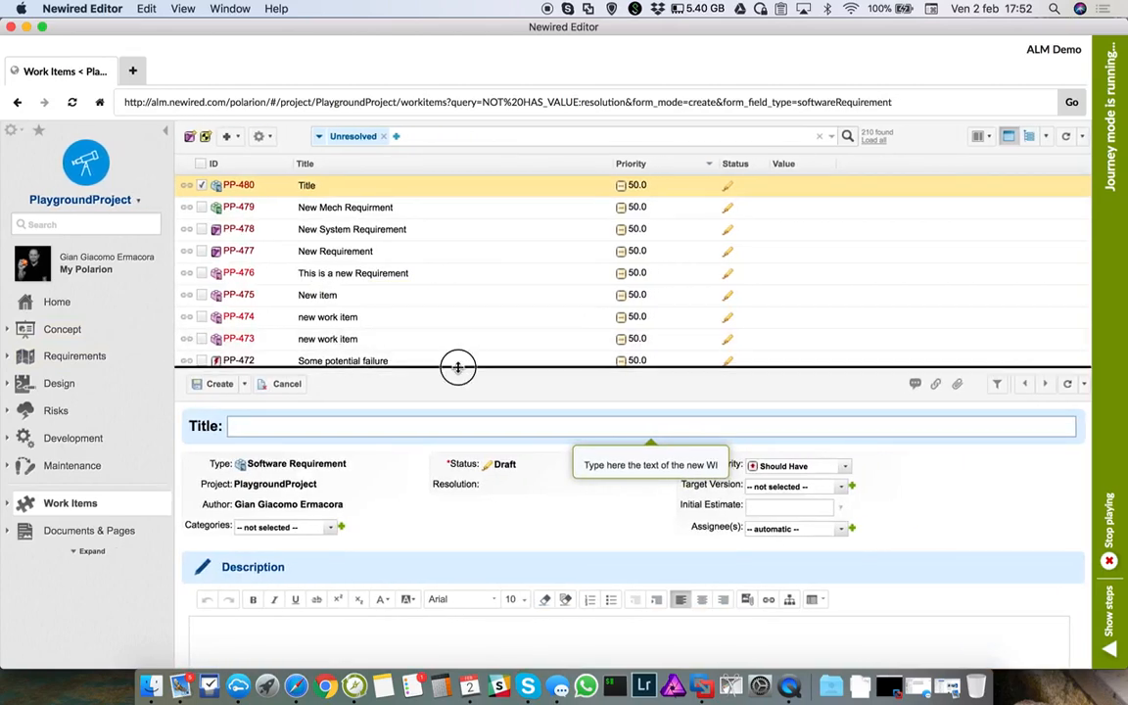
left_click_drag(457, 367, 473, 276)
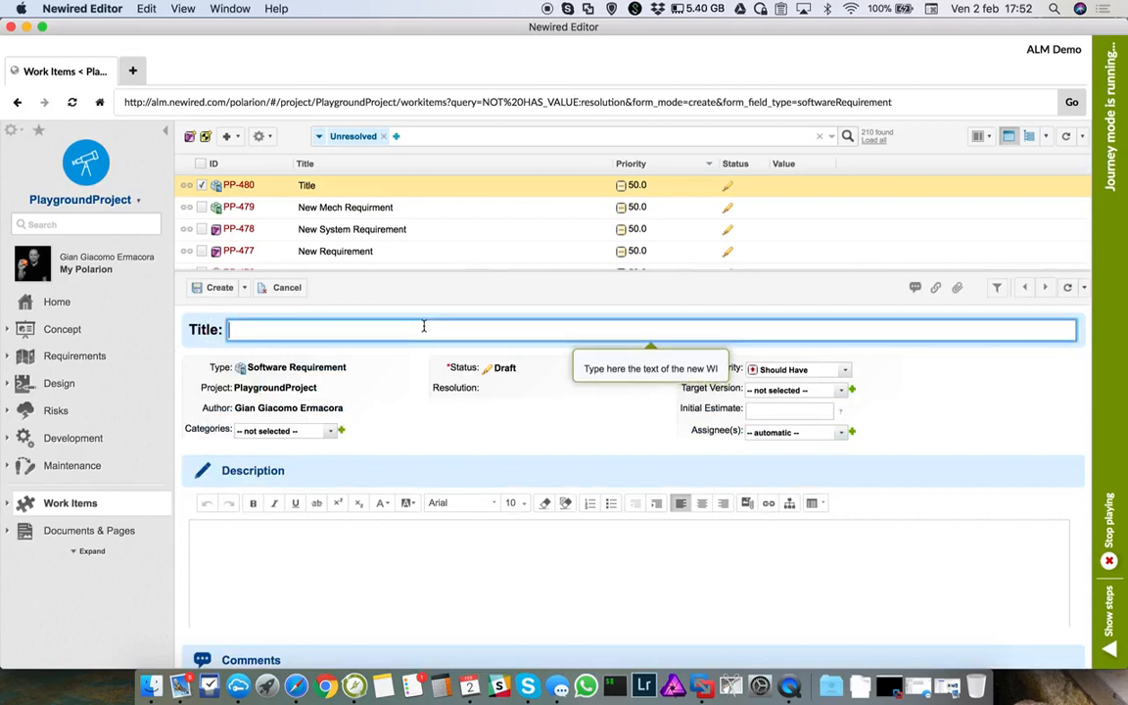
- Title the work item "New Requirement Title", skip past the journey's Description hint and create the item
type("Ne")
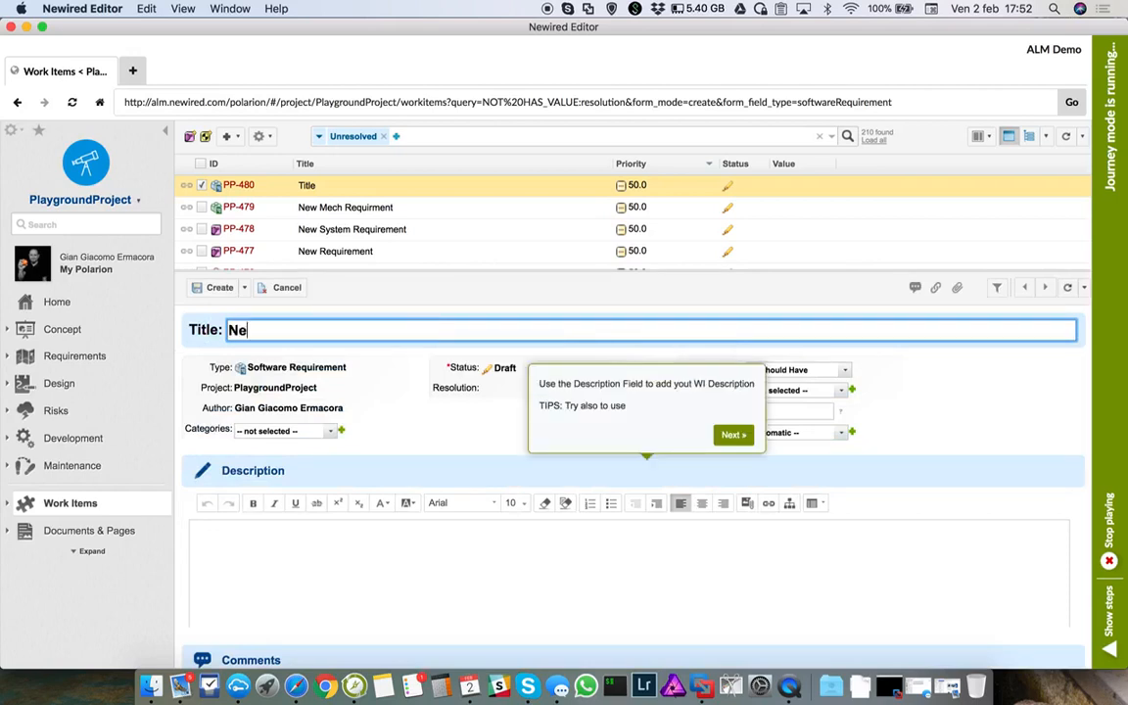
type("w Re")
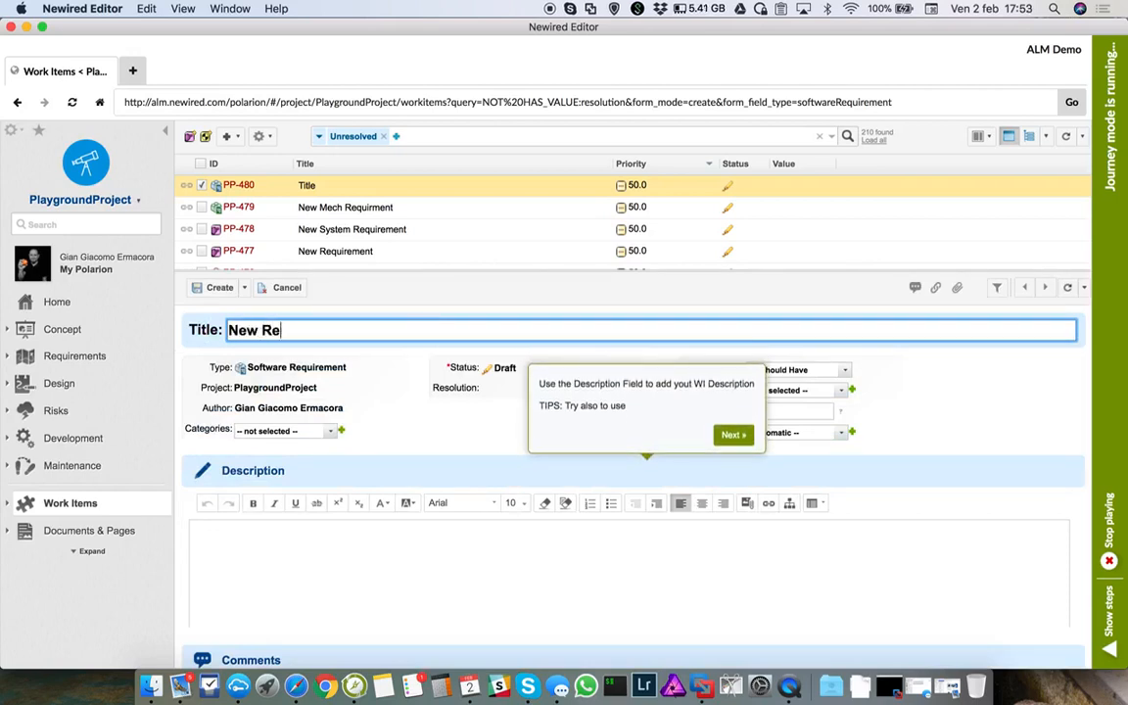
type("quirement Tit")
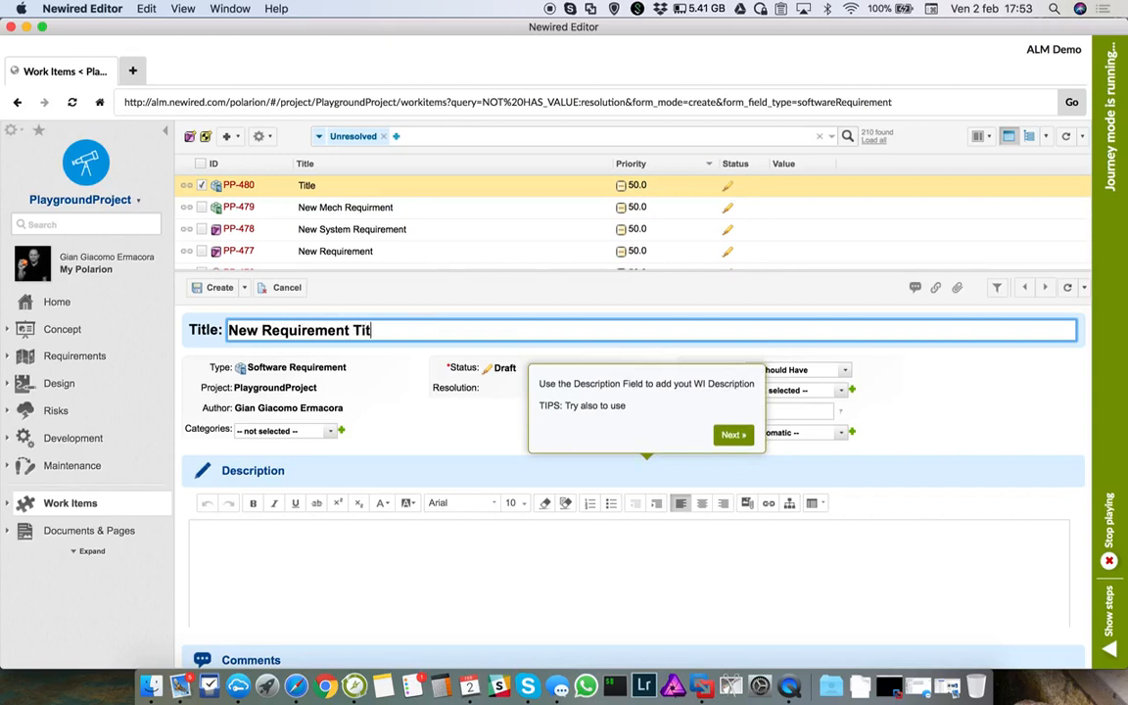
type("el")
key("BackSpace")
key("BackSpace")
type("le")
scroll(479, 549, "down", 3)
scroll(479, 549, "up", 3)
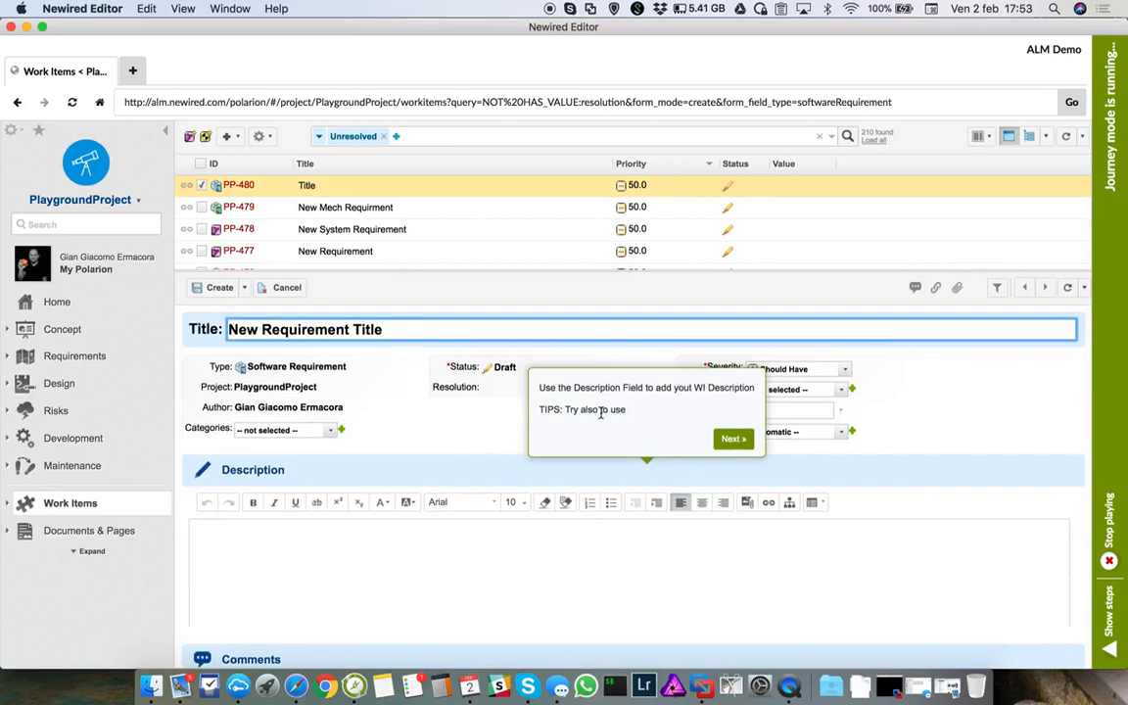
left_click(732, 438)
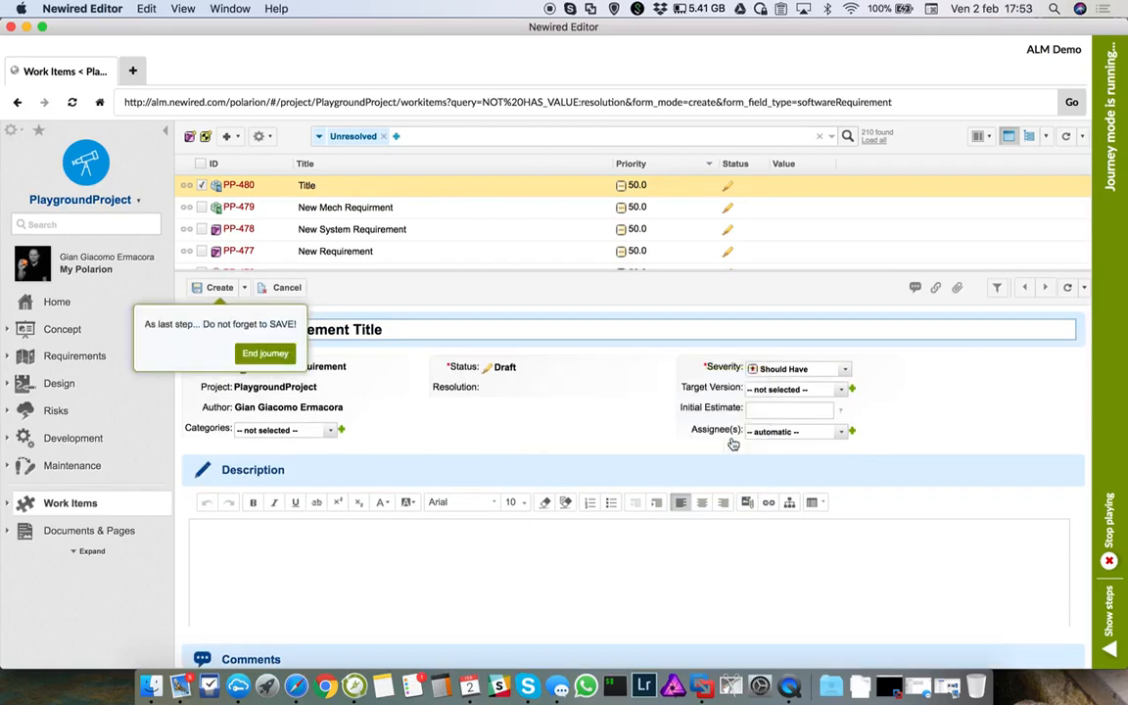
left_click(218, 288)
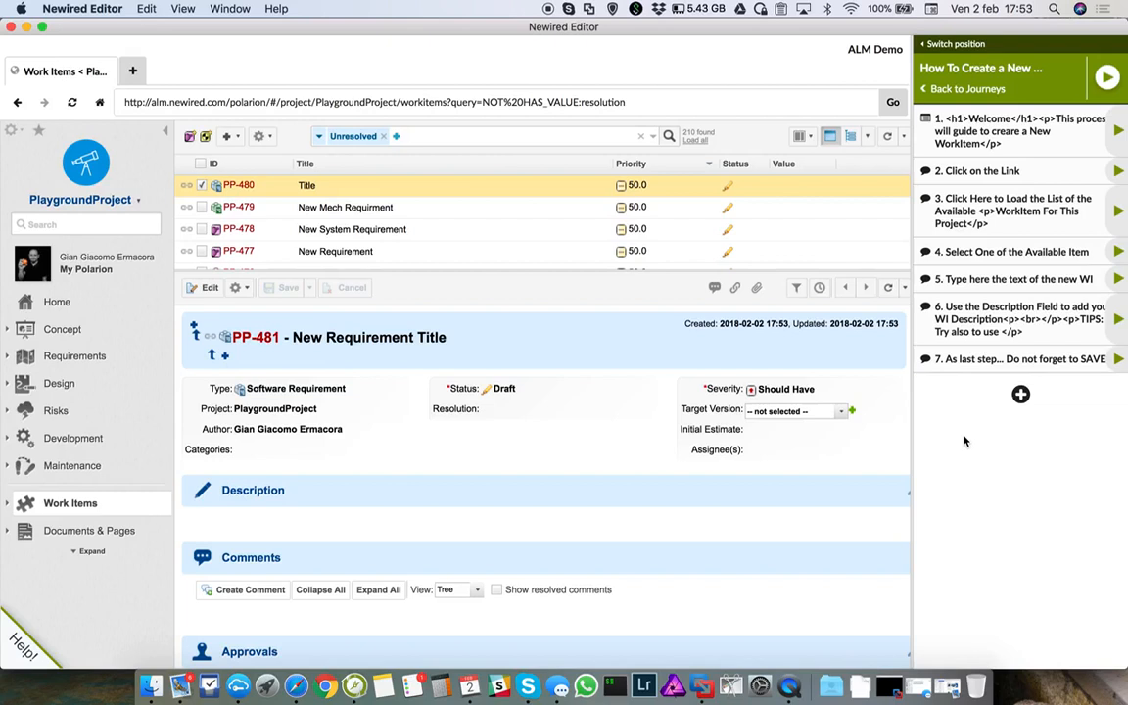
- Add a modal after the journey's last step and move its editor clear of the preview
left_click(1020, 395)
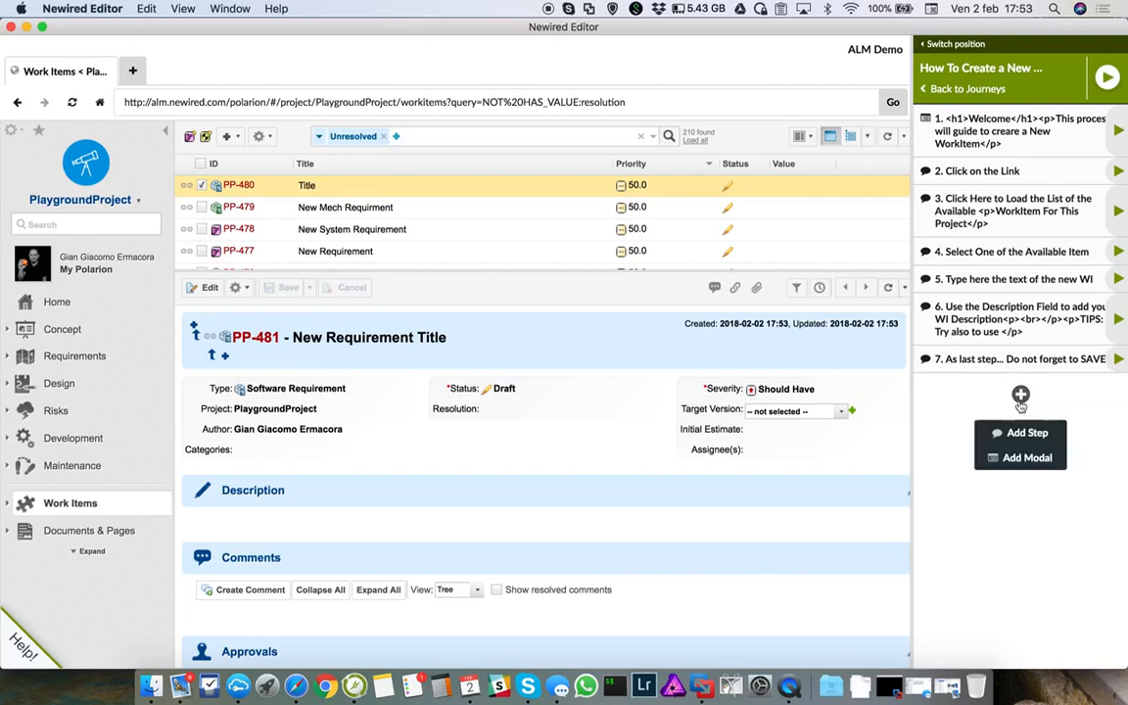
left_click(1018, 458)
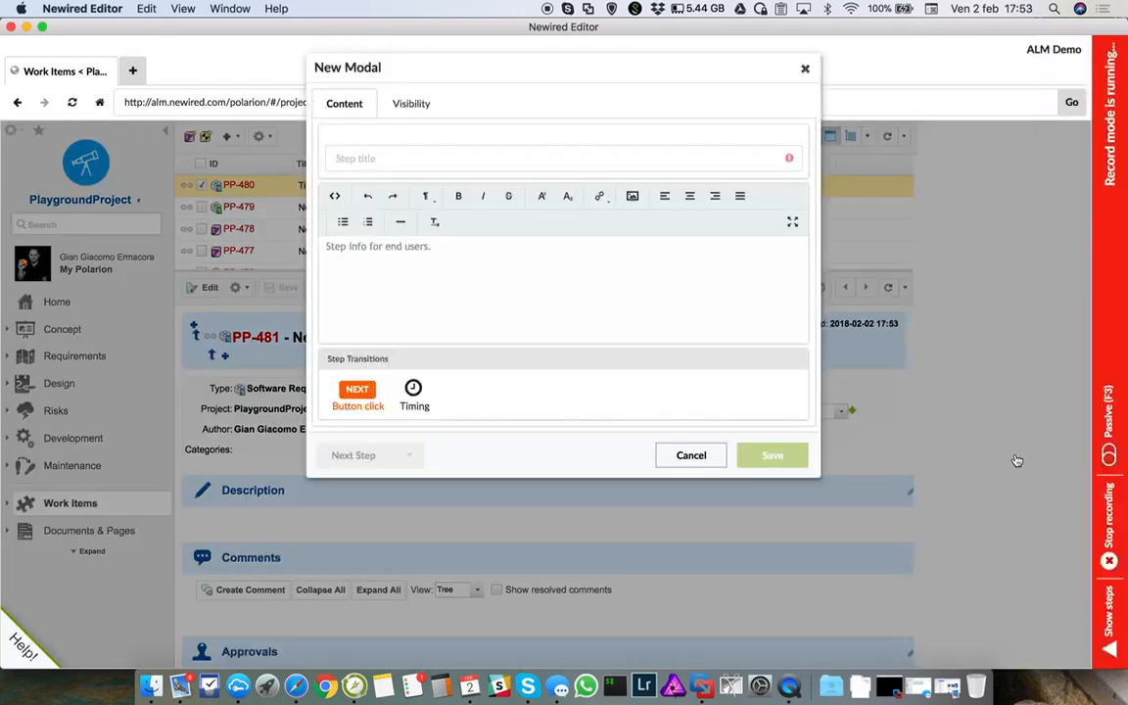
left_click_drag(648, 71, 909, 150)
- Enter the modal's text "Congratulations!!" followed by "You Succesfully created Your First WI!" in a separate paragraph
left_click(700, 332)
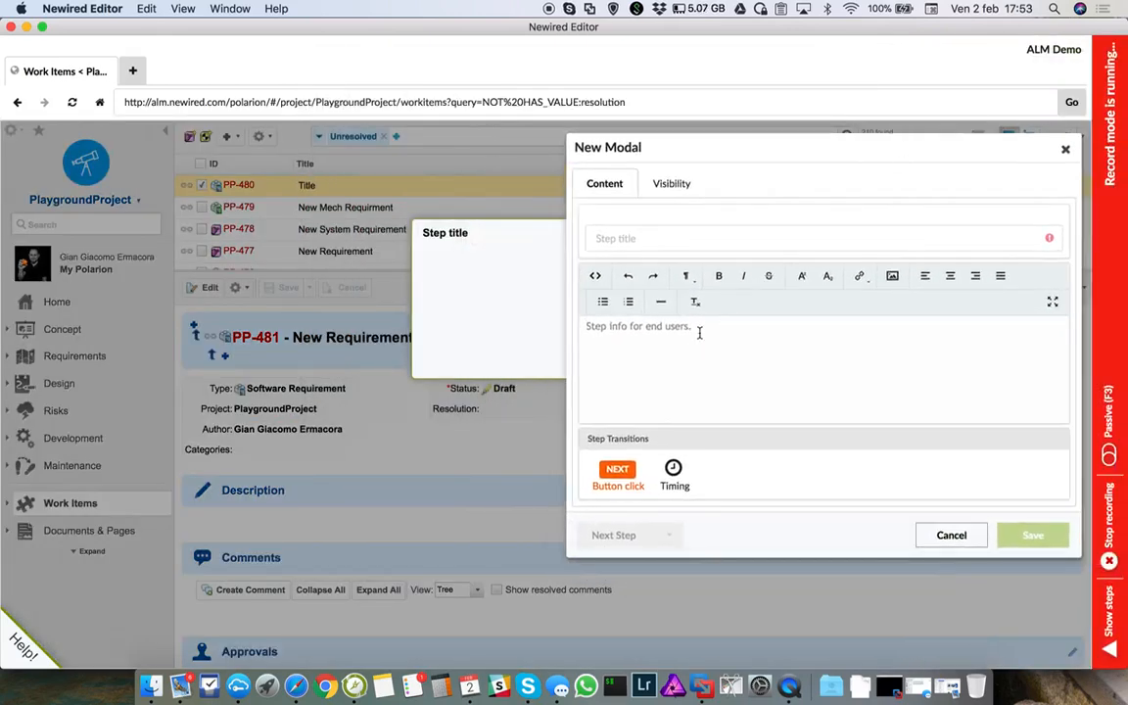
type("Congratu")
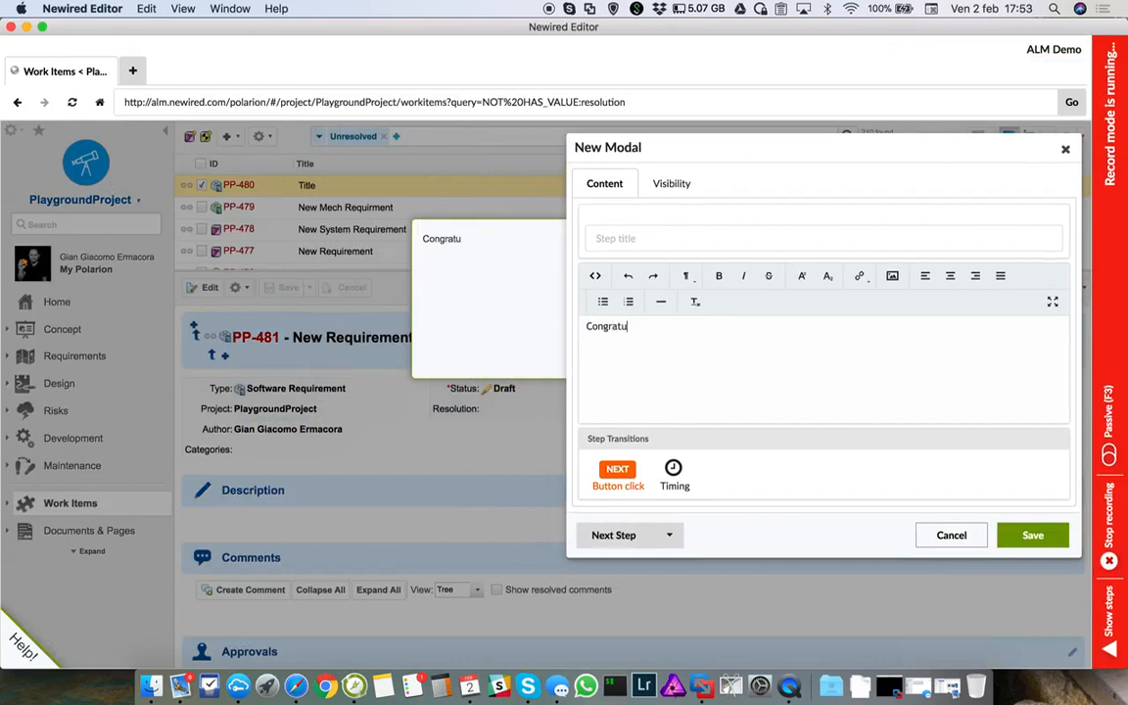
type("lations")
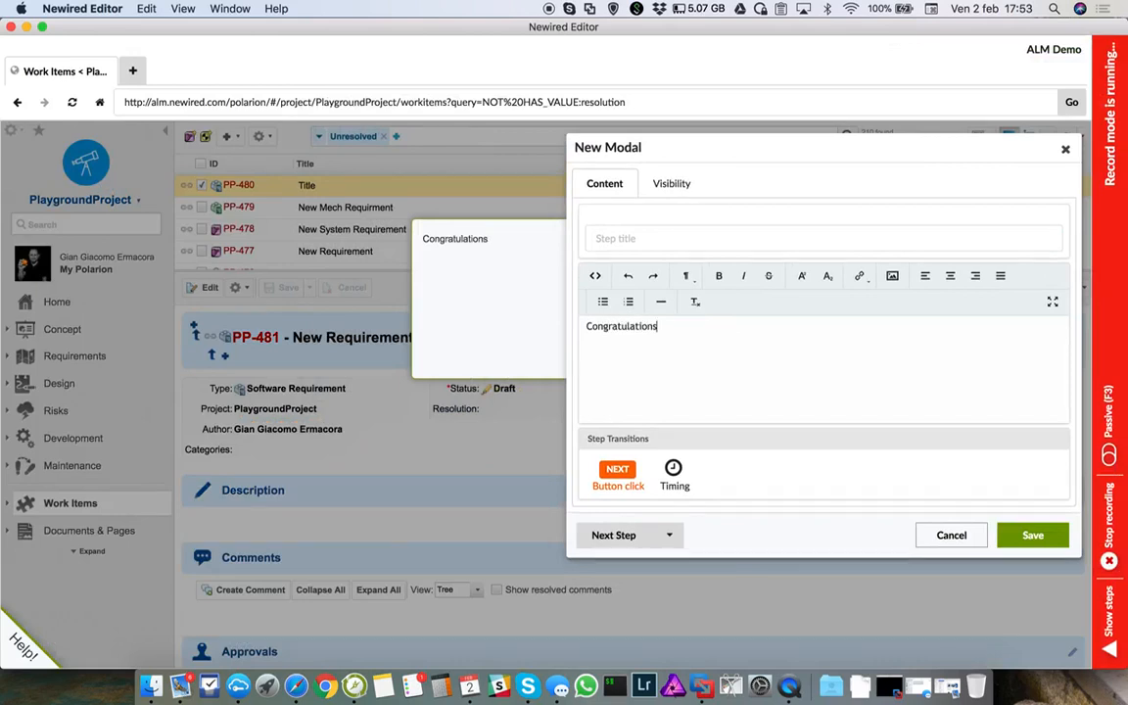
type("!!")
key("Return")
key("Return")
type("You")
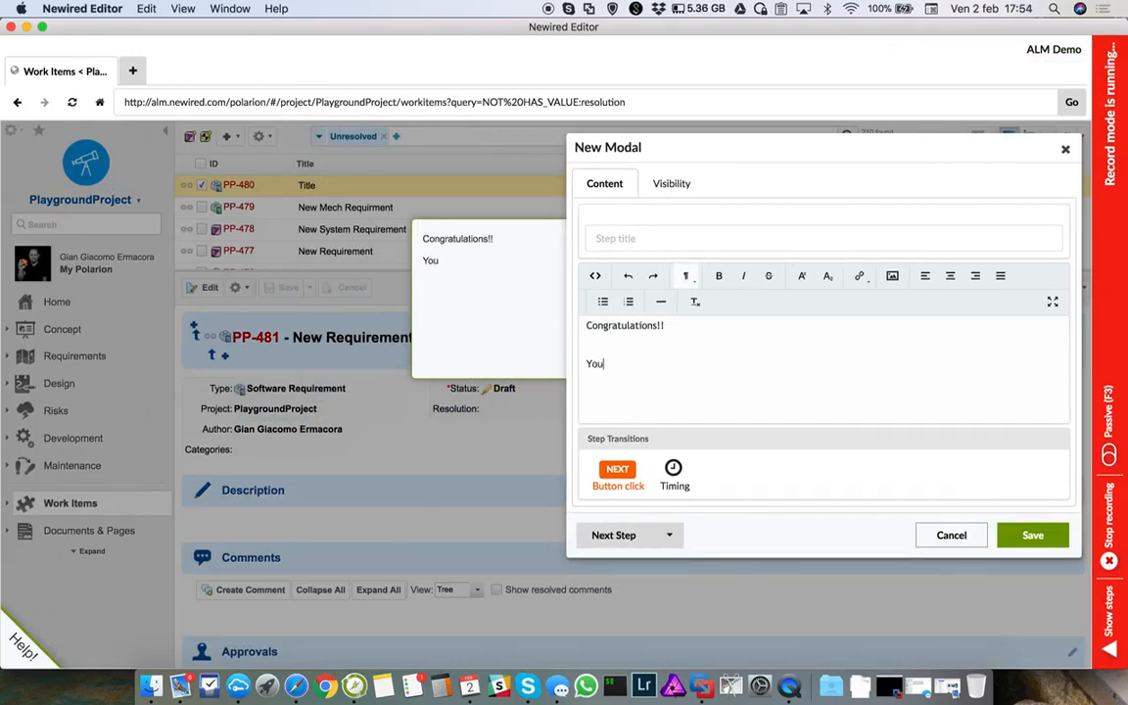
type(" Succesfully cr")
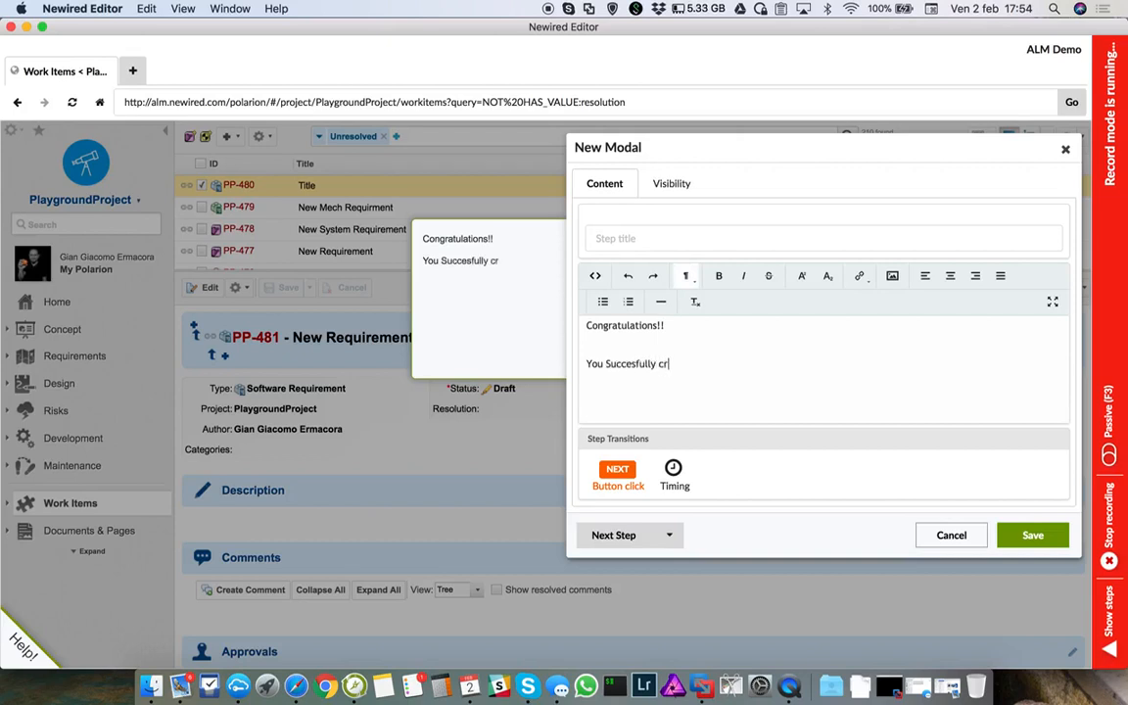
type("eated Your First WI!")
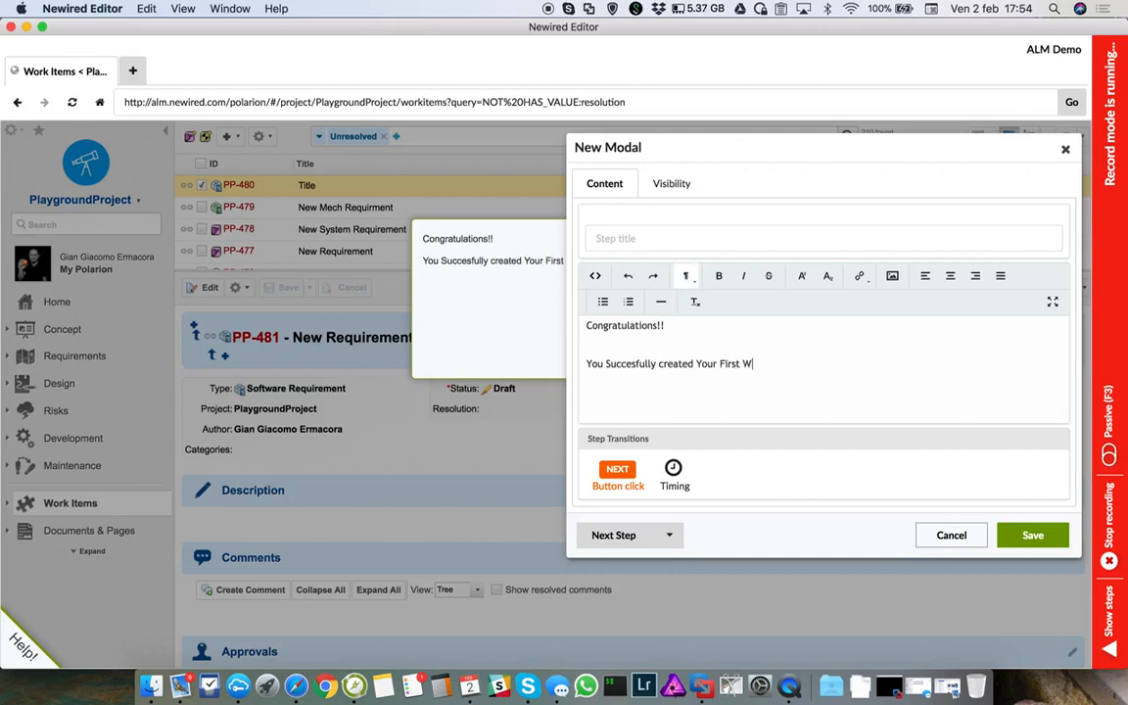
- Format "Congratulations!!" as Header 1 and insert two blank lines beneath it
left_click_drag(685, 321, 631, 321)
left_click(685, 275)
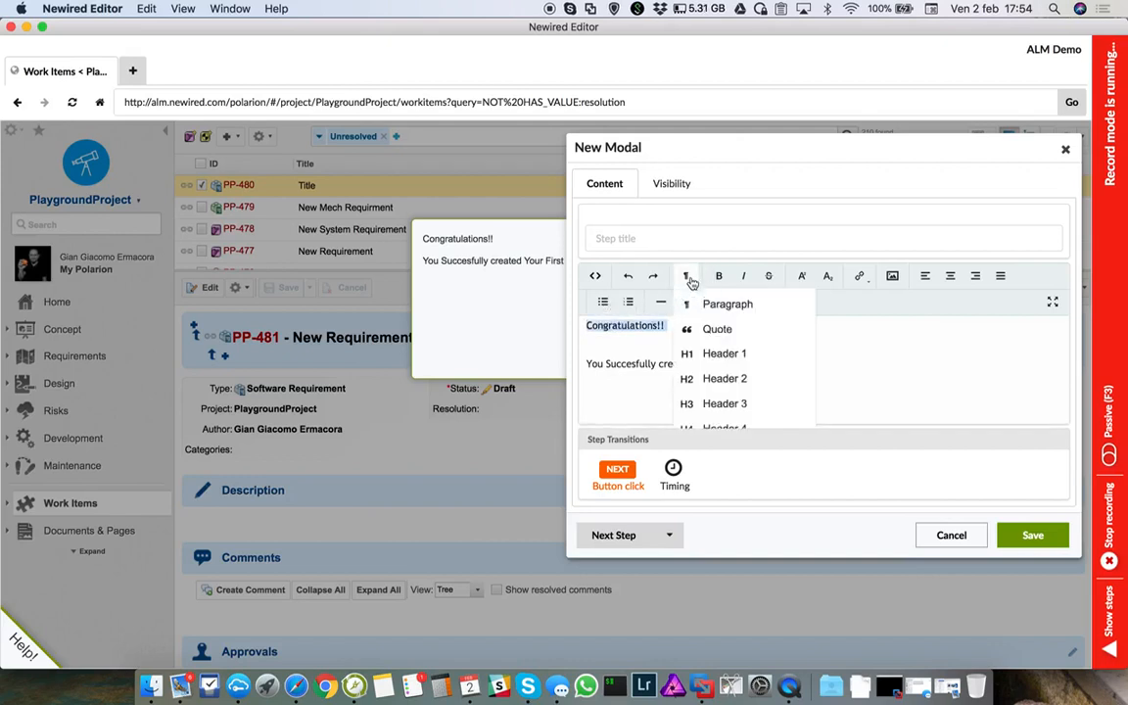
left_click(712, 355)
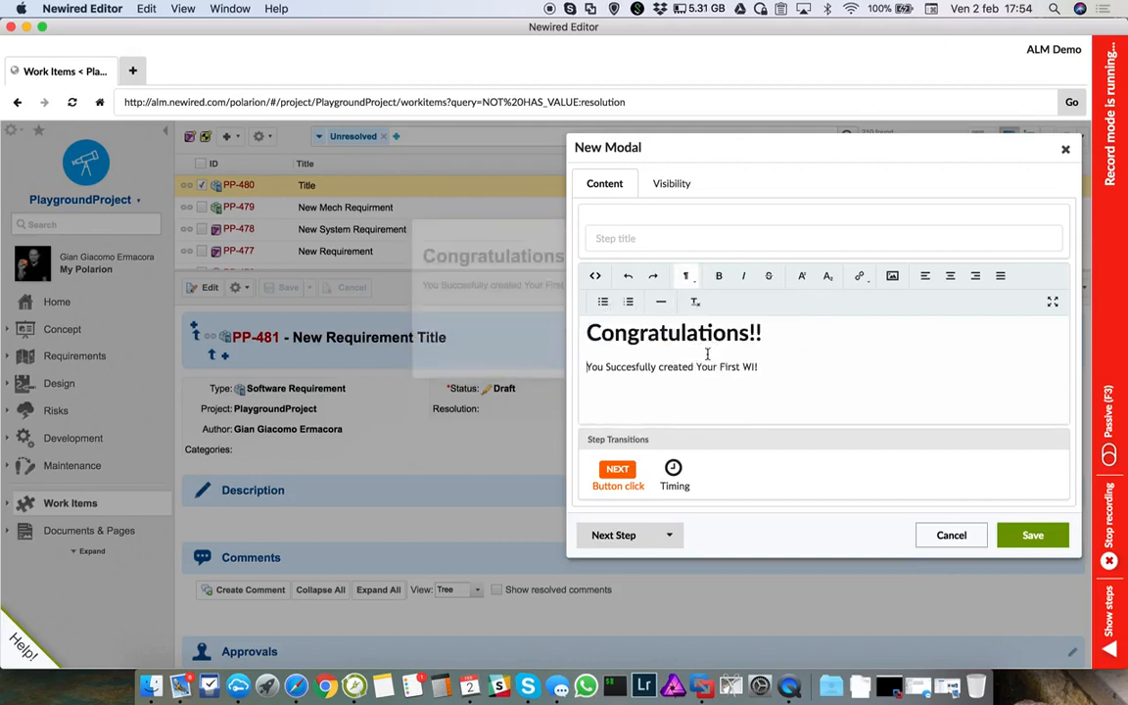
left_click(773, 335)
key("Return")
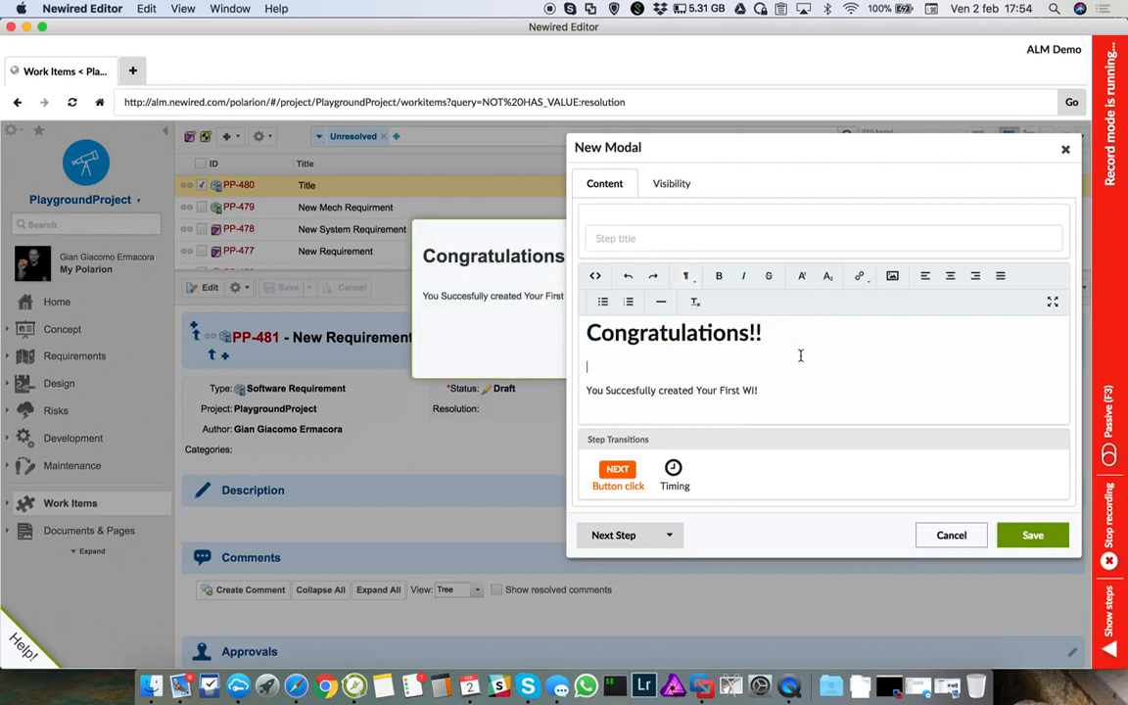
key("Return")
- Save the Congratulations modal, preview it from the journey's step list and end the journey
left_click_drag(795, 145, 836, 109)
left_click(1065, 501)
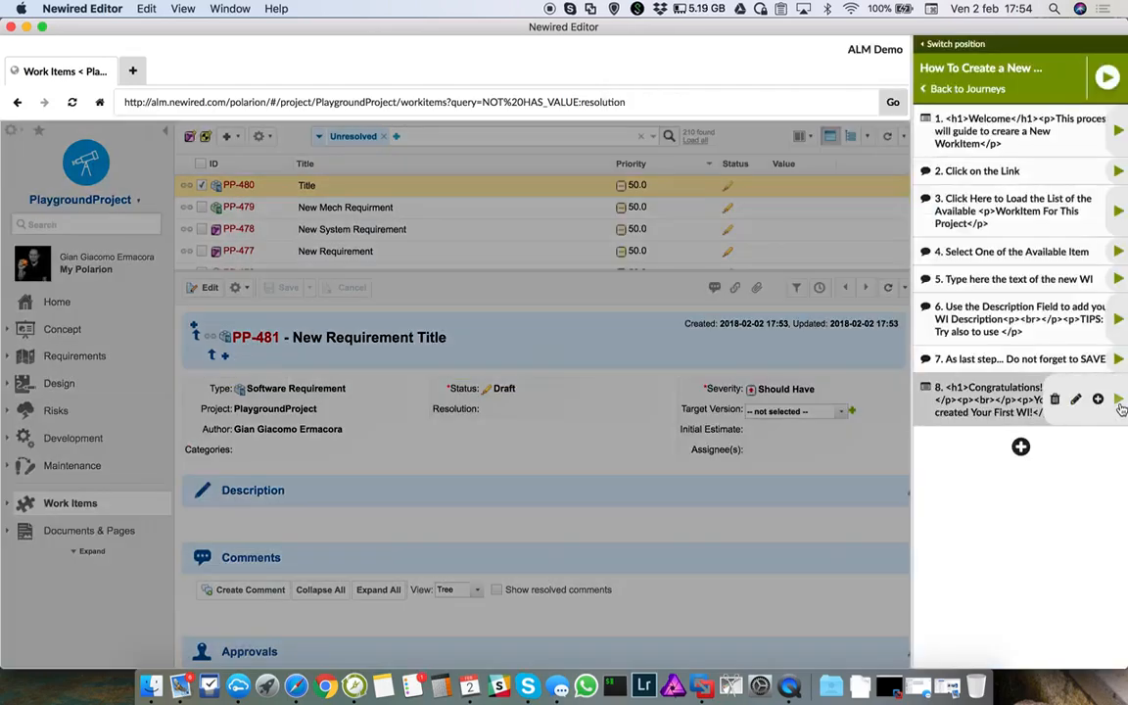
left_click(1119, 401)
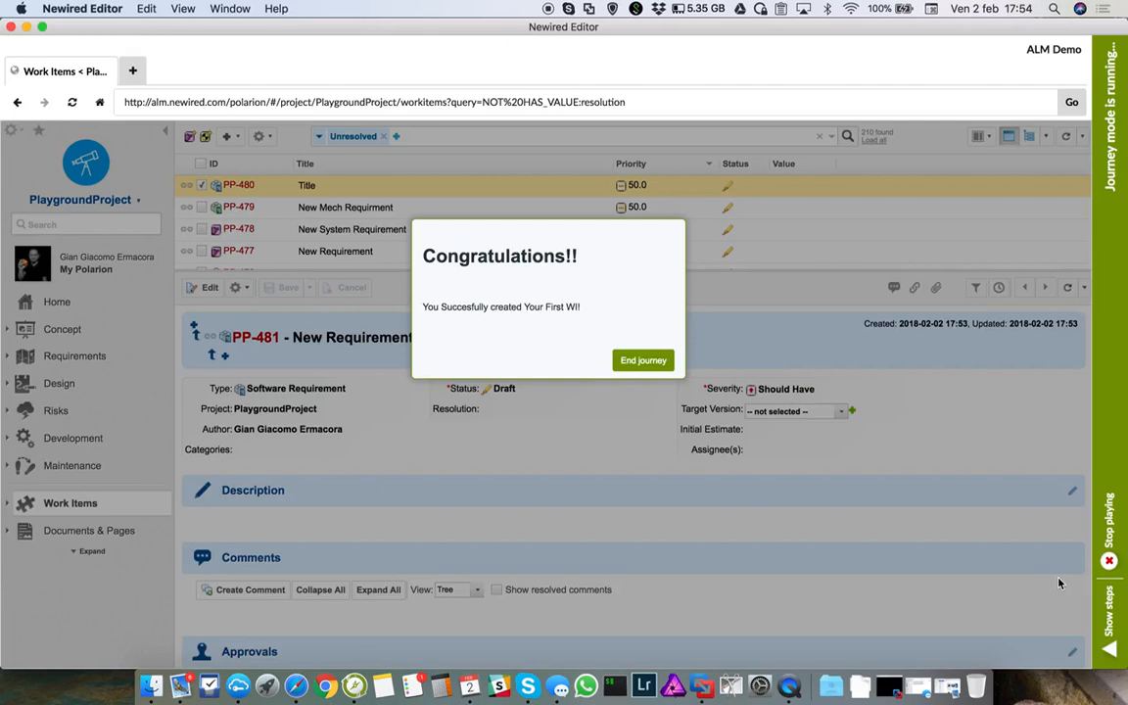
left_click(643, 360)
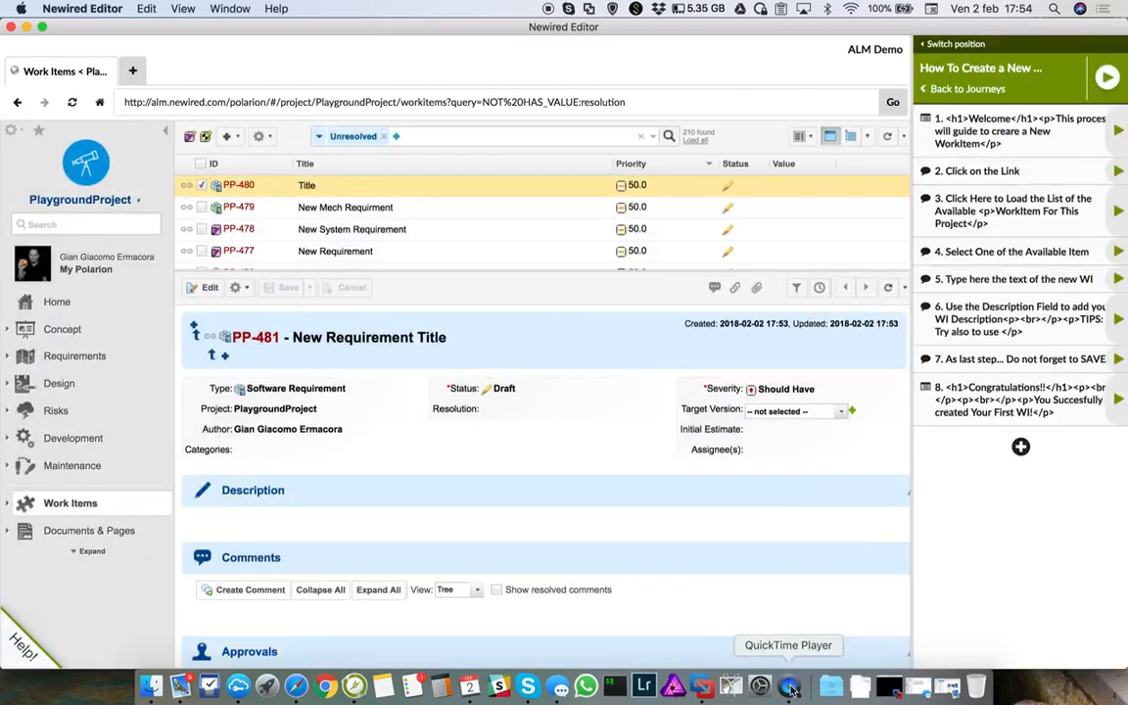